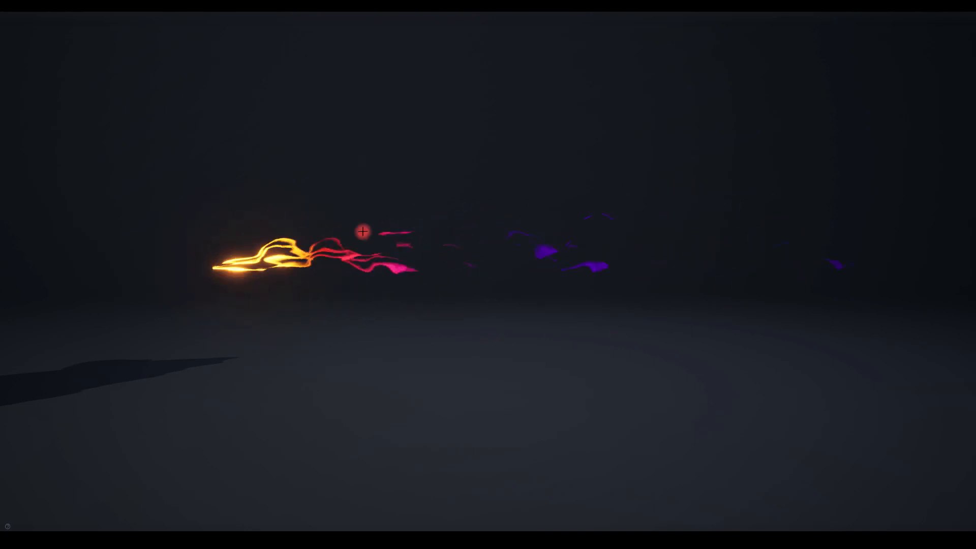
# Exit the full-screen viewport and view the trail effect and the trail textures in the June folder.
pyautogui.press('F11')
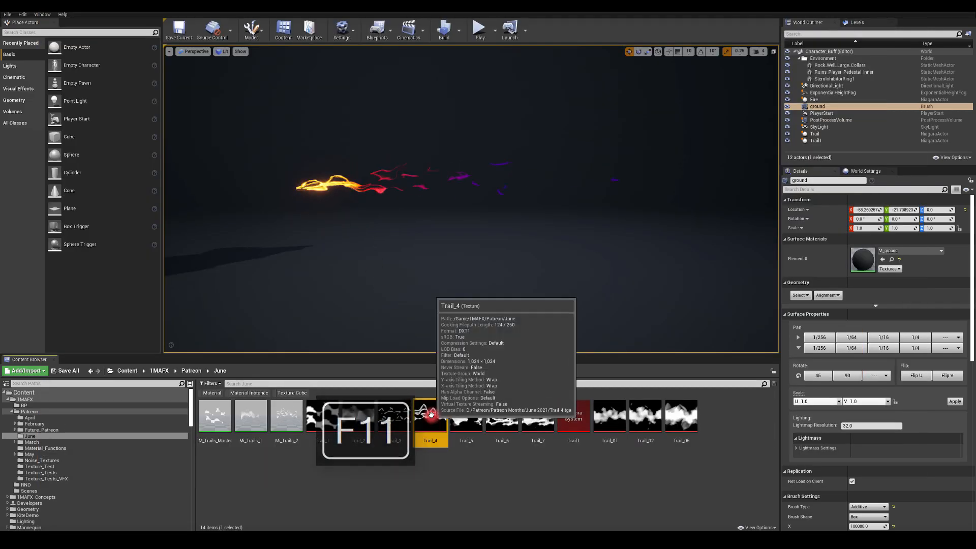
pyautogui.click(432, 442)
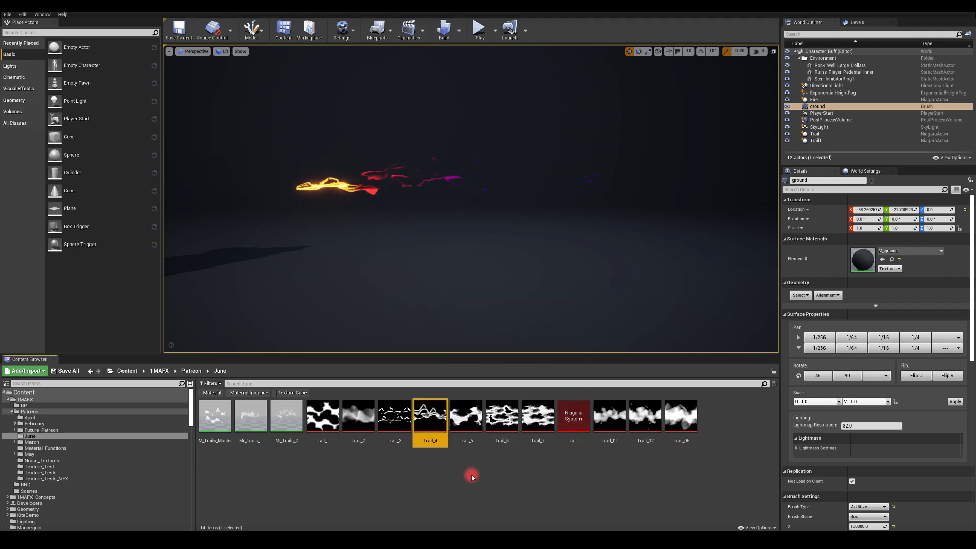
pyautogui.click(453, 479)
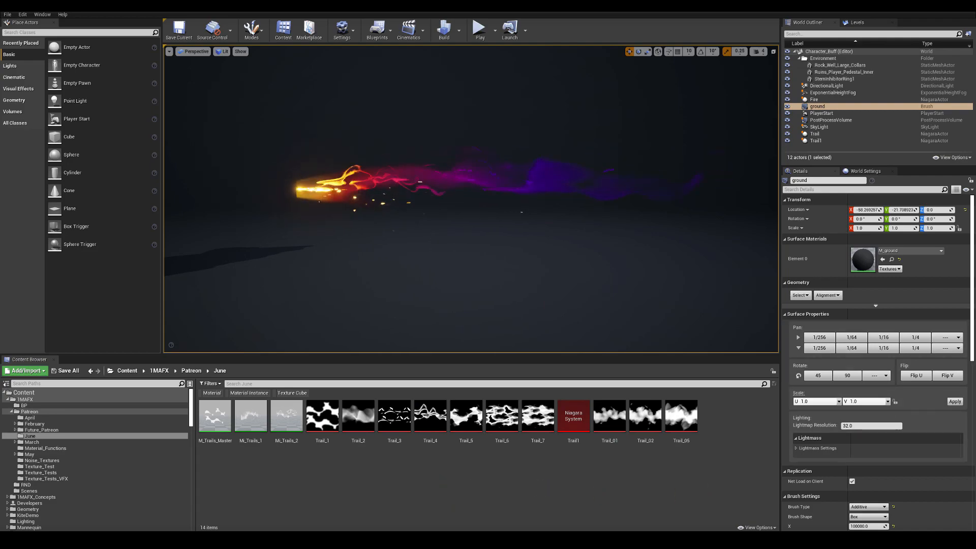
pyautogui.click(515, 189)
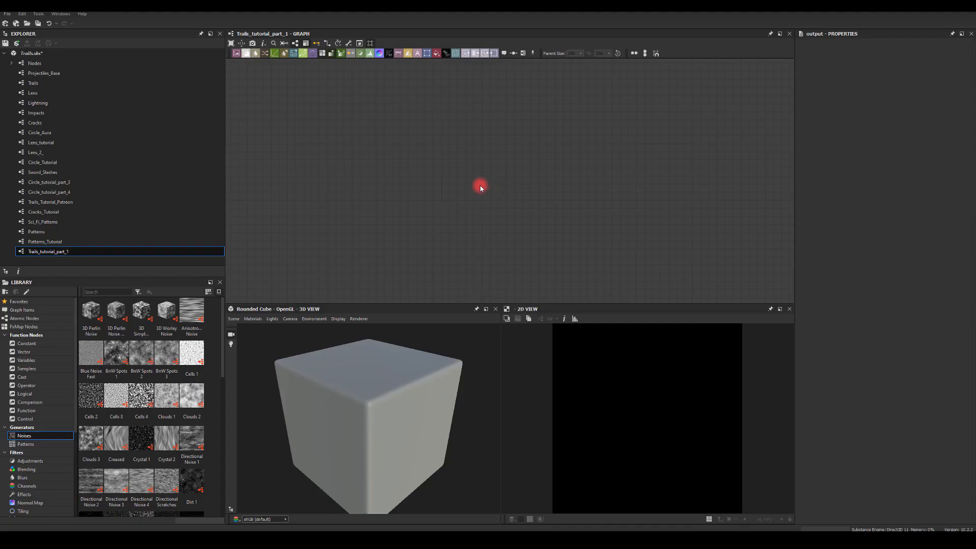
# Add a Perlin Noise node to the empty graph and lower its Scale to get large, soft blobs.
pyautogui.press('Tab')
pyautogui.write('perlin')
pyautogui.press('Return')
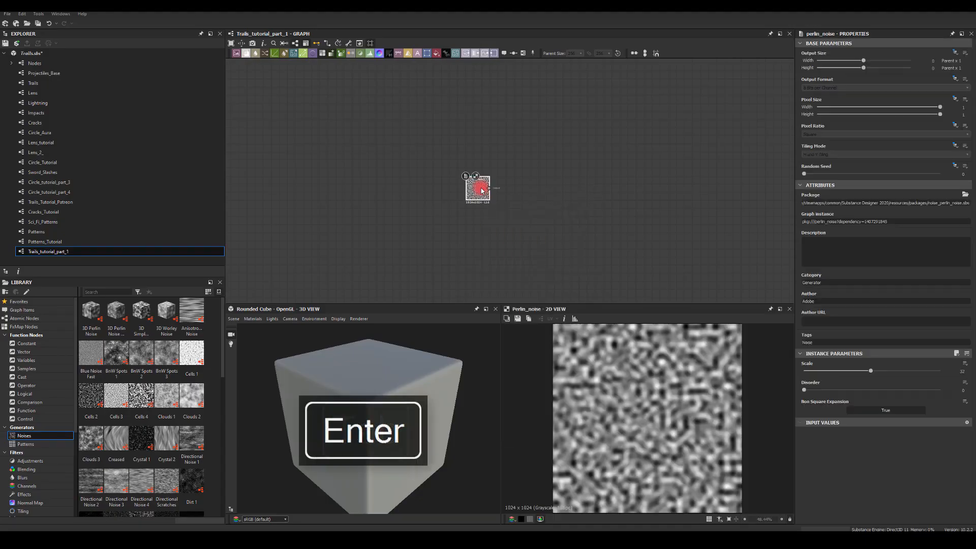
pyautogui.moveTo(481, 190); pyautogui.dragTo(433, 190)
pyautogui.moveTo(849, 374); pyautogui.dragTo(813, 376)
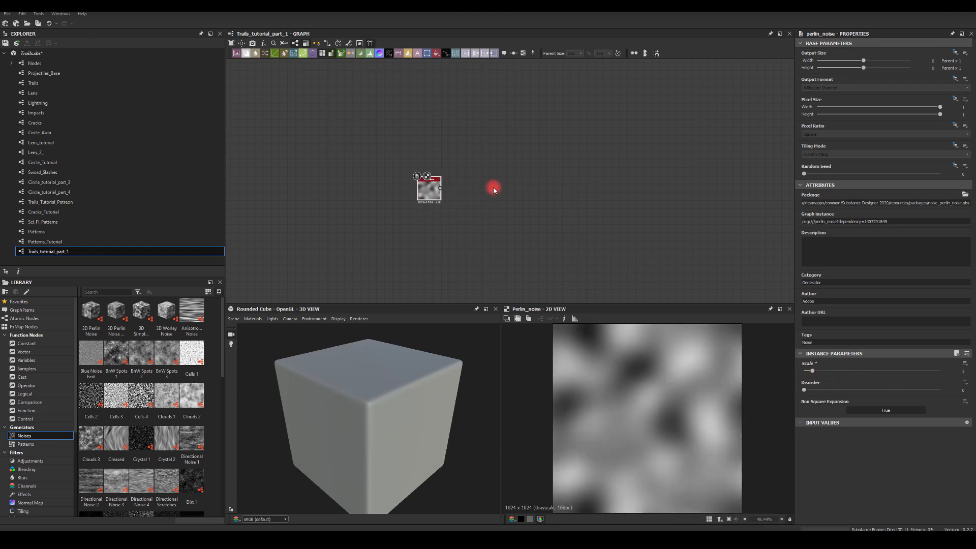
# Feed the Perlin Noise into a new Cross Section node and set its drawing style to Gradient mirrored.
pyautogui.moveTo(440, 188); pyautogui.dragTo(497, 172)
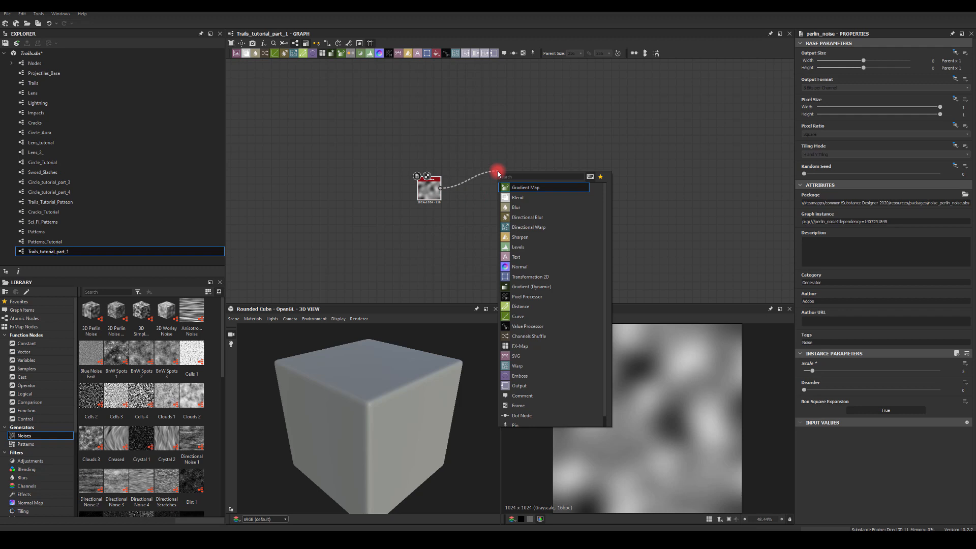
pyautogui.write('cro')
pyautogui.click(505, 197)
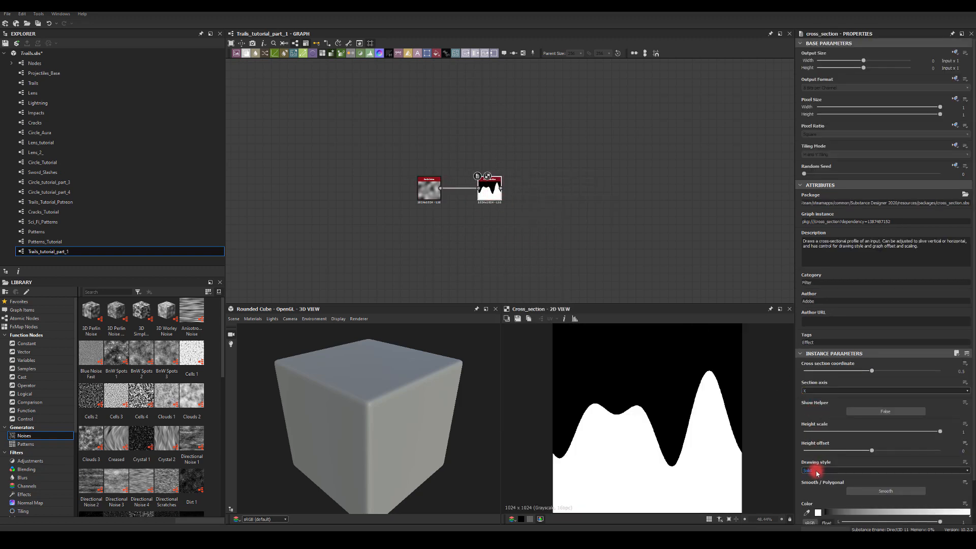
pyautogui.click(817, 471)
pyautogui.click(815, 487)
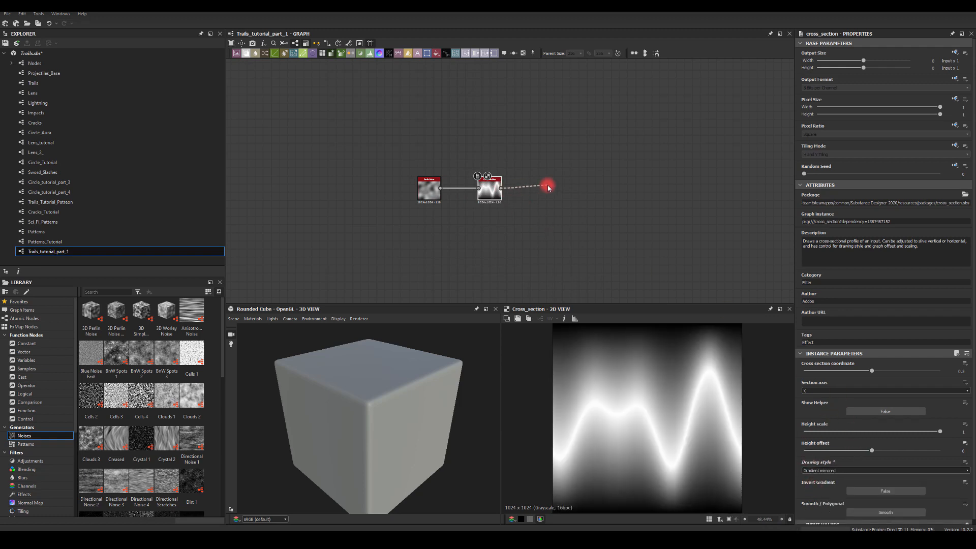
# Feed the Cross Section into a new Histogram Scan node with Position 0.3 and Contrast 1.
pyautogui.moveTo(548, 187); pyautogui.dragTo(547, 186)
pyautogui.write('scan')
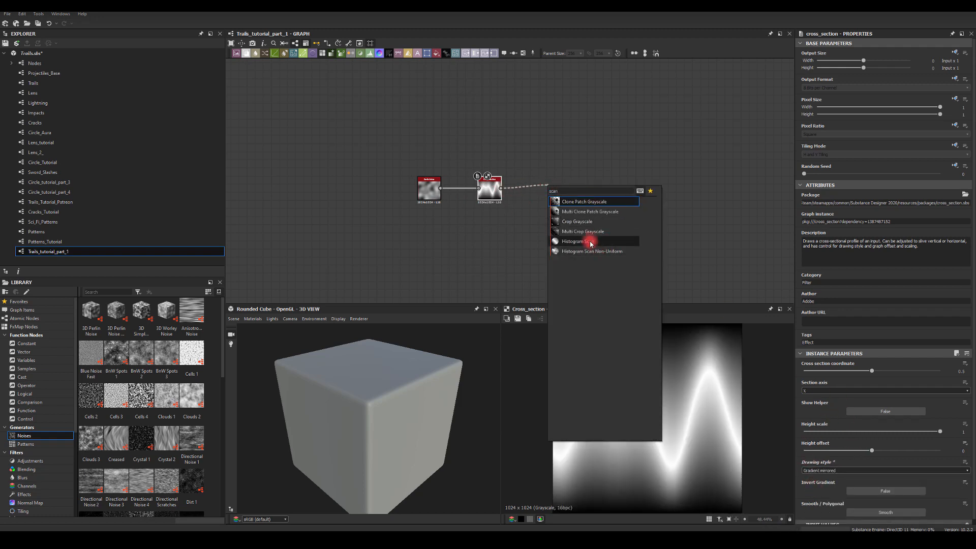
pyautogui.click(590, 242)
pyautogui.moveTo(808, 374)
pyautogui.mouseDown()
pyautogui.moveTo(893, 370)
pyautogui.moveTo(862, 371)
pyautogui.moveTo(941, 392)
pyautogui.mouseUp()
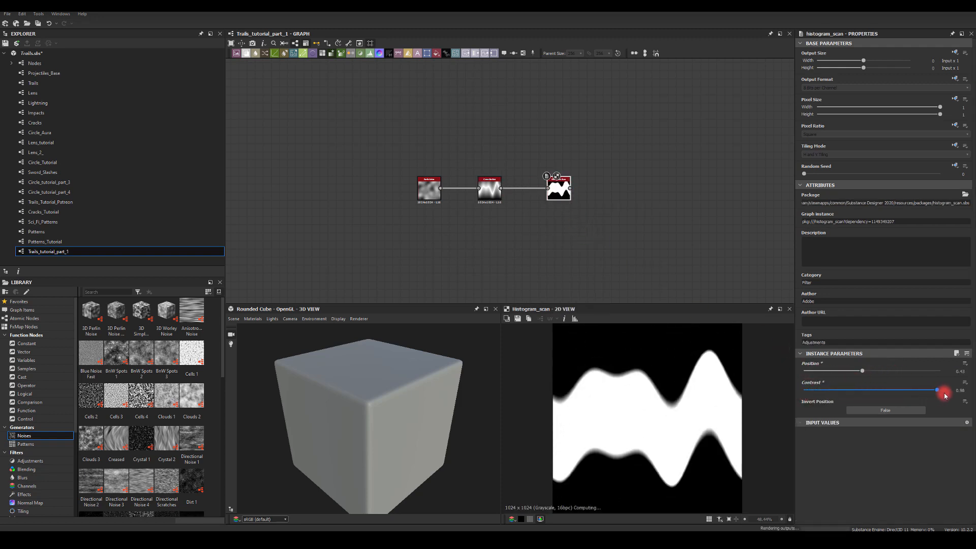
pyautogui.moveTo(863, 372)
pyautogui.mouseDown()
pyautogui.moveTo(831, 372)
pyautogui.moveTo(844, 371)
pyautogui.mouseUp()
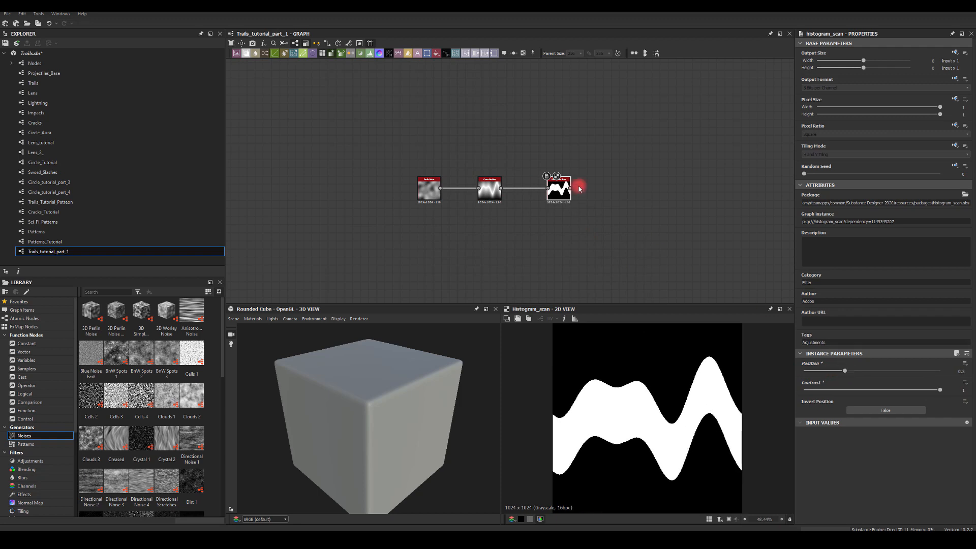
# Duplicate the Histogram Scan node with its Cross Section input and place the copy above the original.
pyautogui.hotkey('ctrl', 'c')
pyautogui.hotkey('ctrl', 'v')
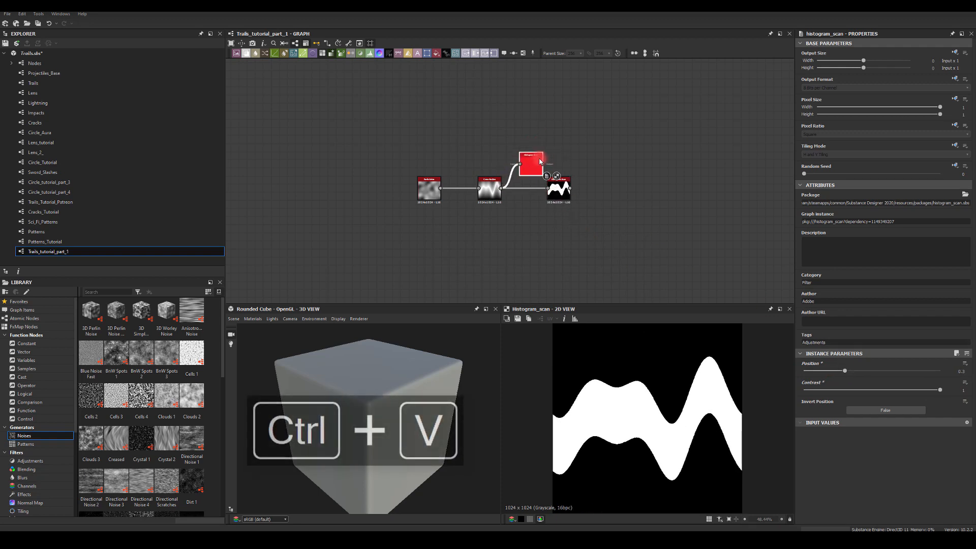
pyautogui.click(562, 155)
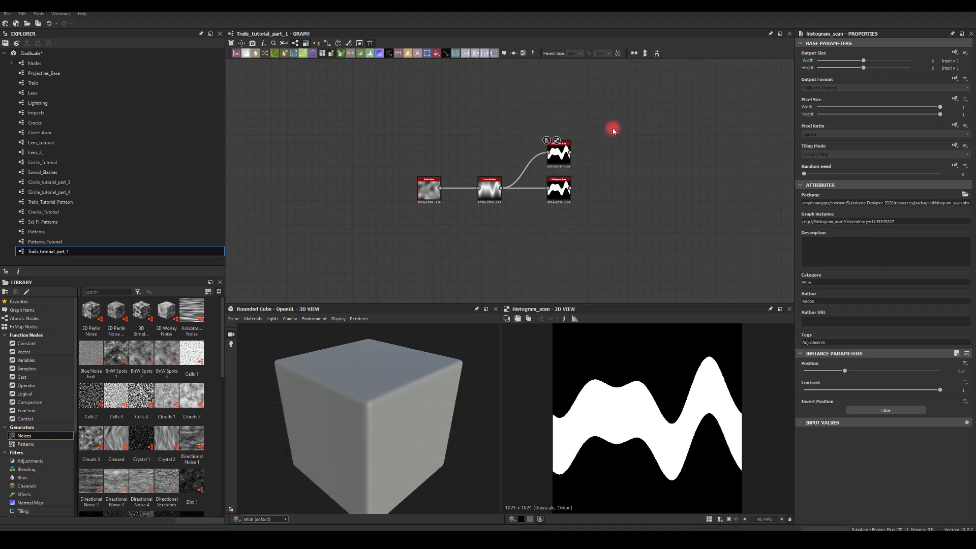
# Add a Tile Sampler node beside the upper Histogram Scan and set its pattern to Disc.
pyautogui.press('Tab')
pyautogui.write('tile sa')
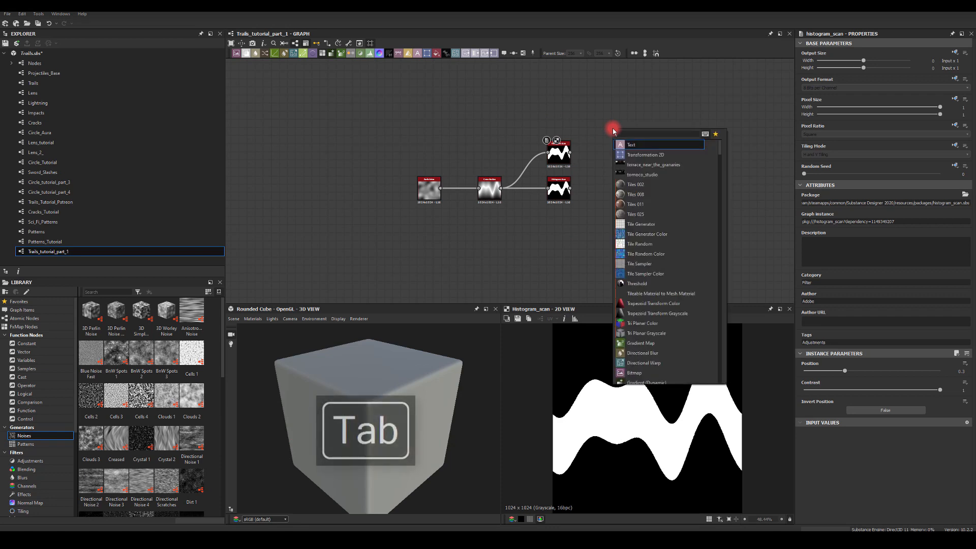
pyautogui.click(639, 146)
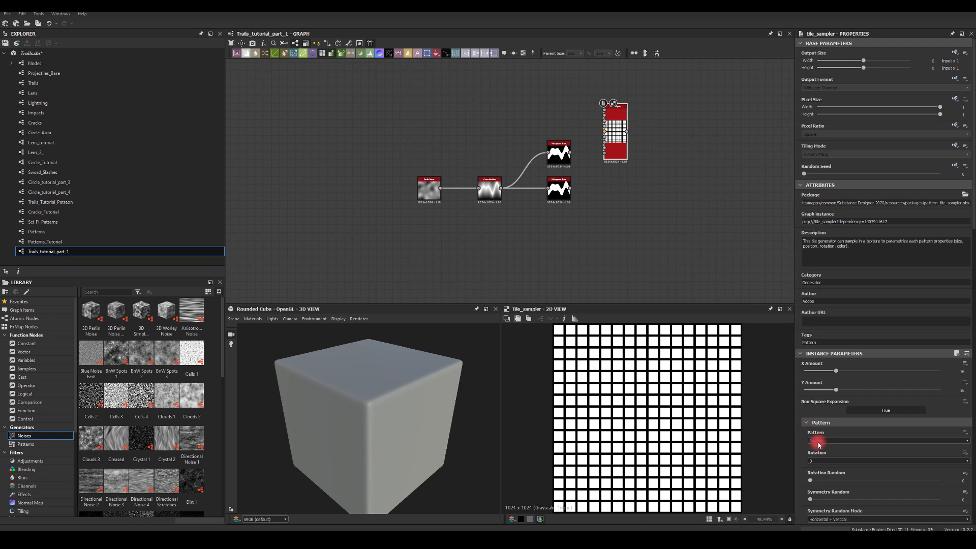
pyautogui.click(818, 441)
pyautogui.click(818, 453)
# Set the Tile Sampler's X Amount and Y Amount to 10.
pyautogui.scroll(-1, 876, 333)
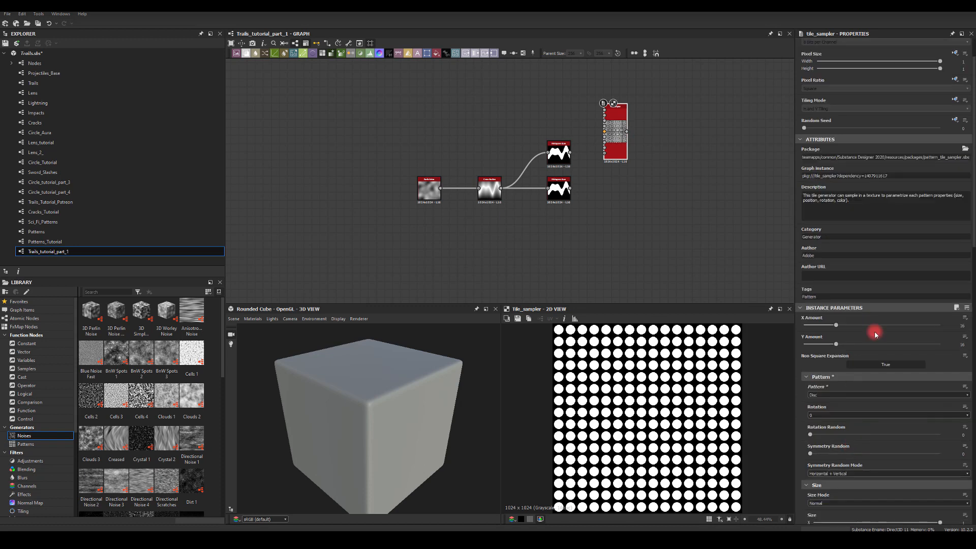
pyautogui.click(961, 344)
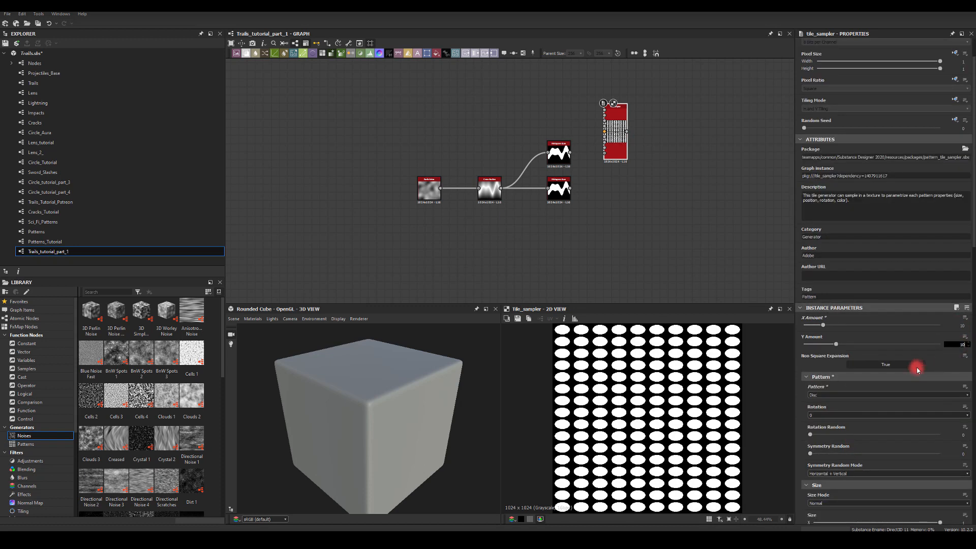
pyautogui.write('10')
pyautogui.press('Return')
pyautogui.scroll(-2, 800, 381)
pyautogui.scroll(-1, 802, 385)
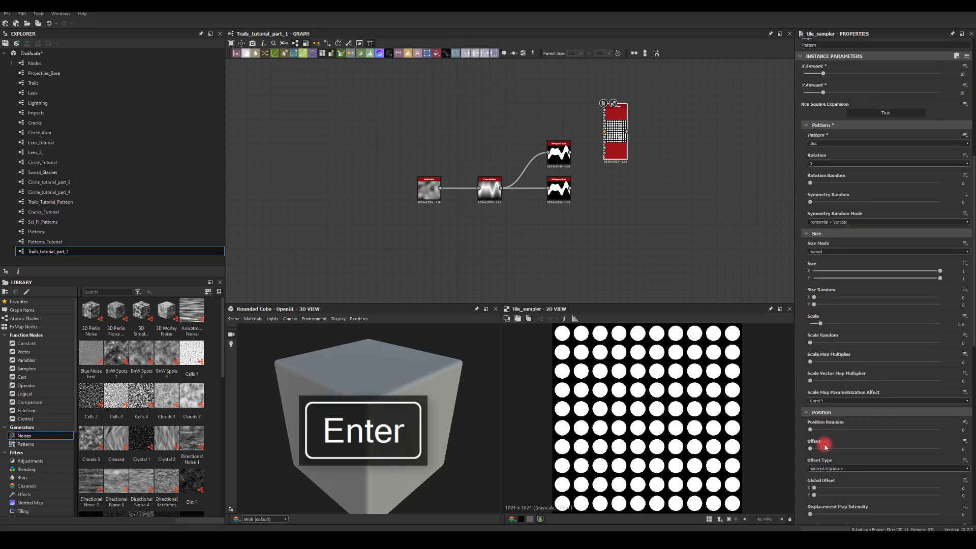
# Scatter and enlarge the Tile Sampler's discs with Position Random 10, Offset 0.5 and Scale 1.7.
pyautogui.moveTo(816, 430); pyautogui.dragTo(964, 432)
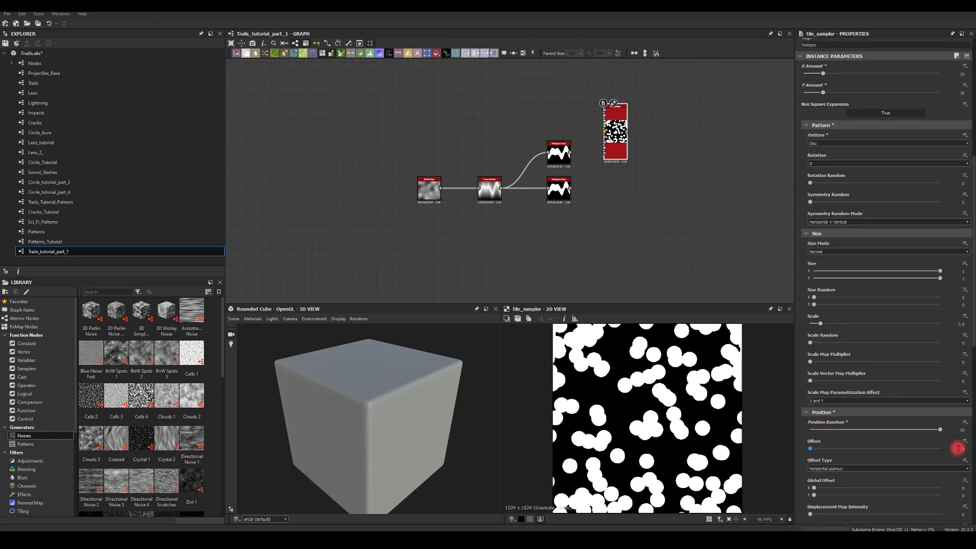
pyautogui.press('Return')
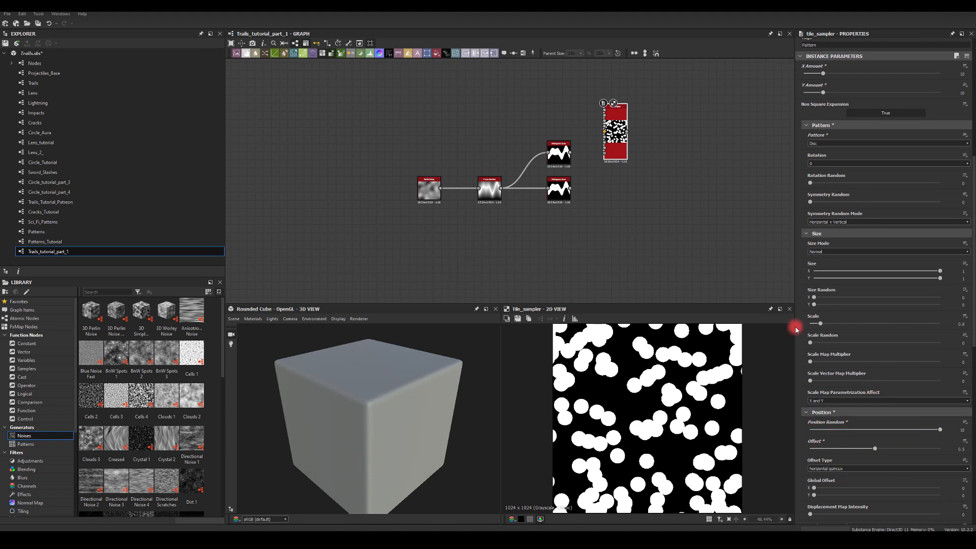
pyautogui.moveTo(822, 328); pyautogui.dragTo(831, 324)
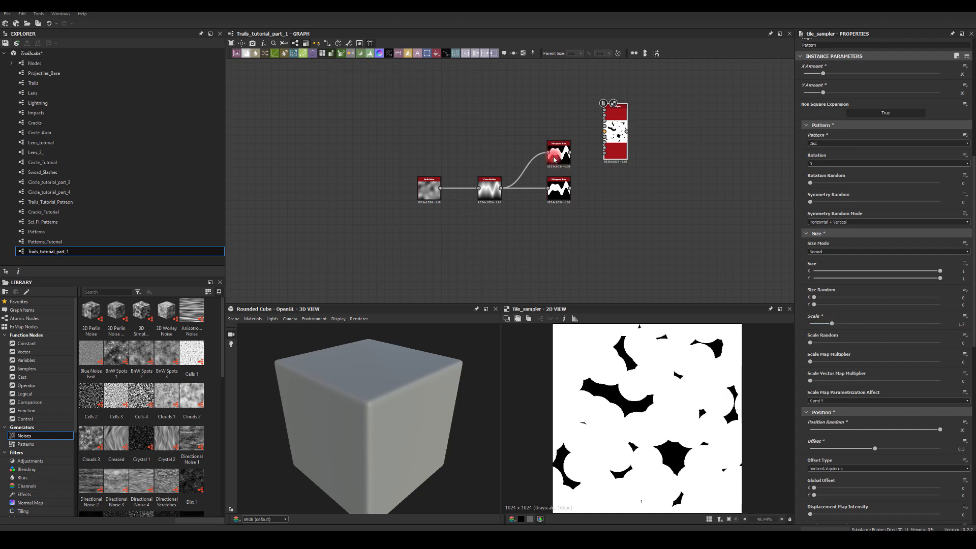
# Connect the upper Histogram Scan to the Tile Sampler's mask map input, with Mask Map Threshold 1 and Mask Map Invert True.
pyautogui.scroll(2, 554, 159)
pyautogui.moveTo(605, 143); pyautogui.dragTo(624, 142)
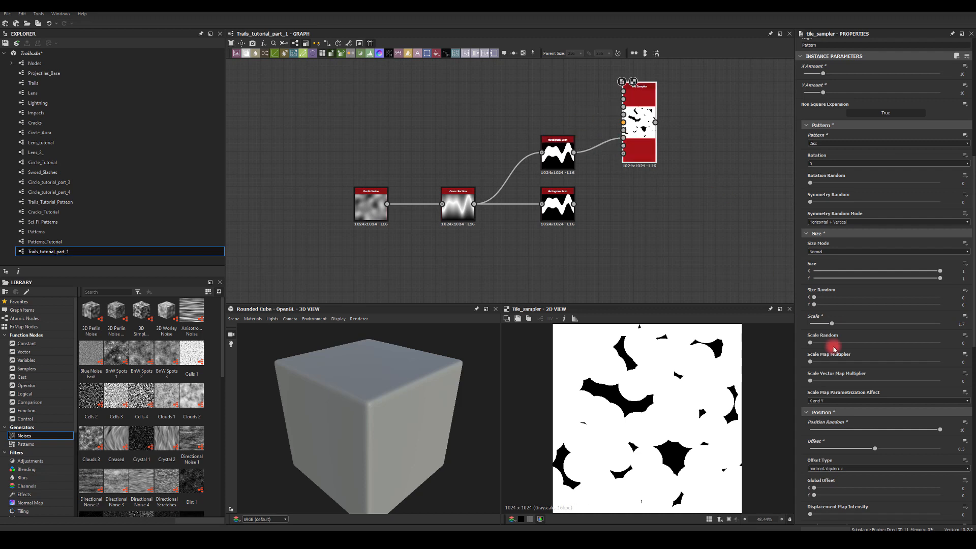
pyautogui.scroll(-5, 870, 402)
pyautogui.scroll(-3, 828, 411)
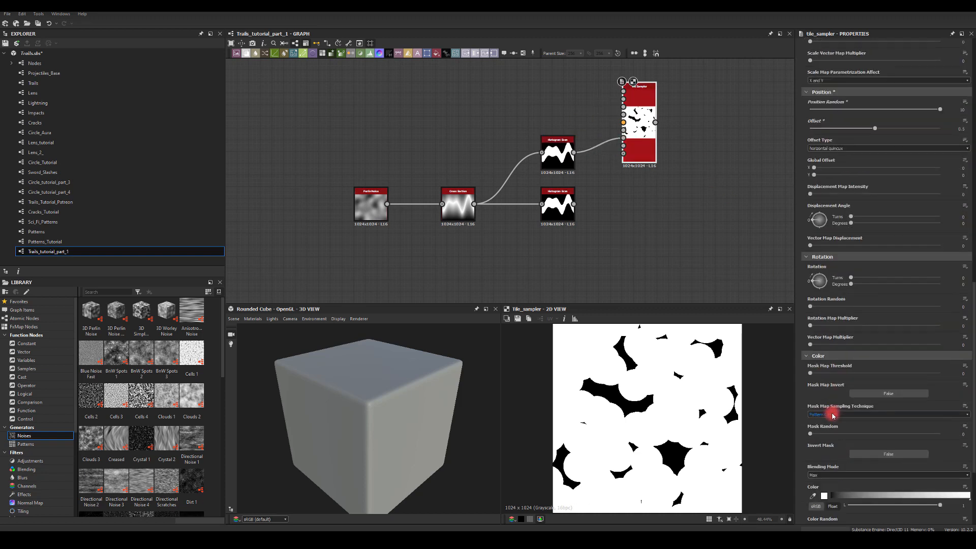
pyautogui.moveTo(812, 375); pyautogui.dragTo(952, 373)
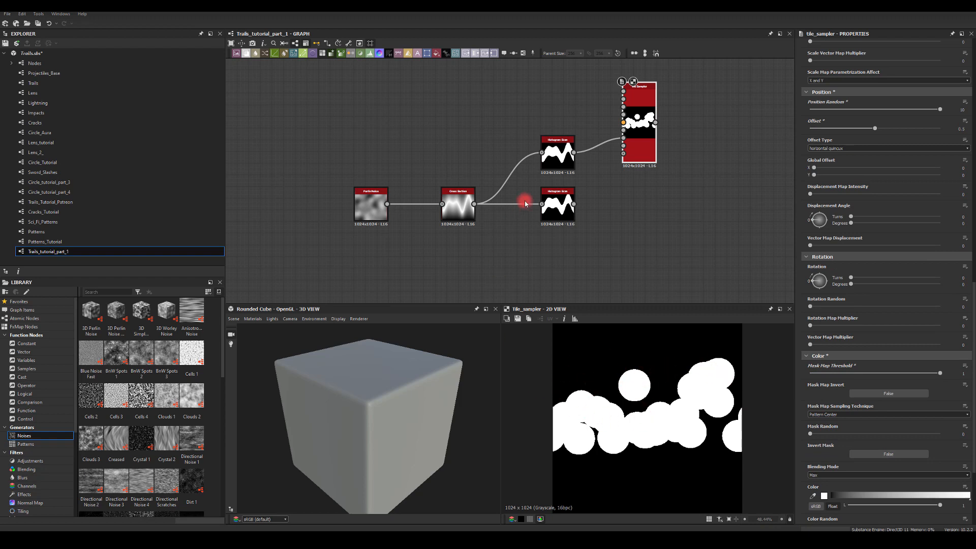
pyautogui.click(876, 394)
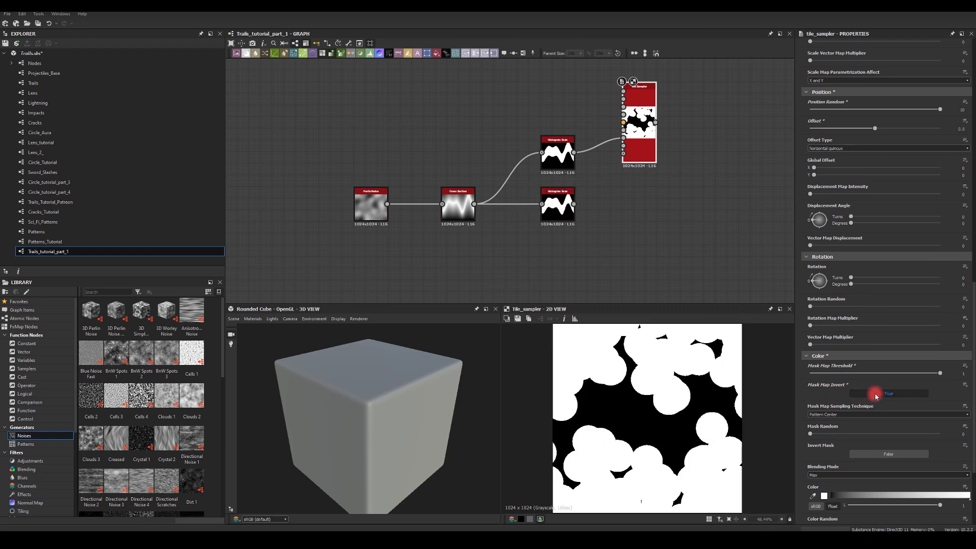
# Blend the Tile Sampler over the lower Histogram Scan in a new Blend node set to Subtract.
pyautogui.moveTo(651, 210); pyautogui.dragTo(708, 203)
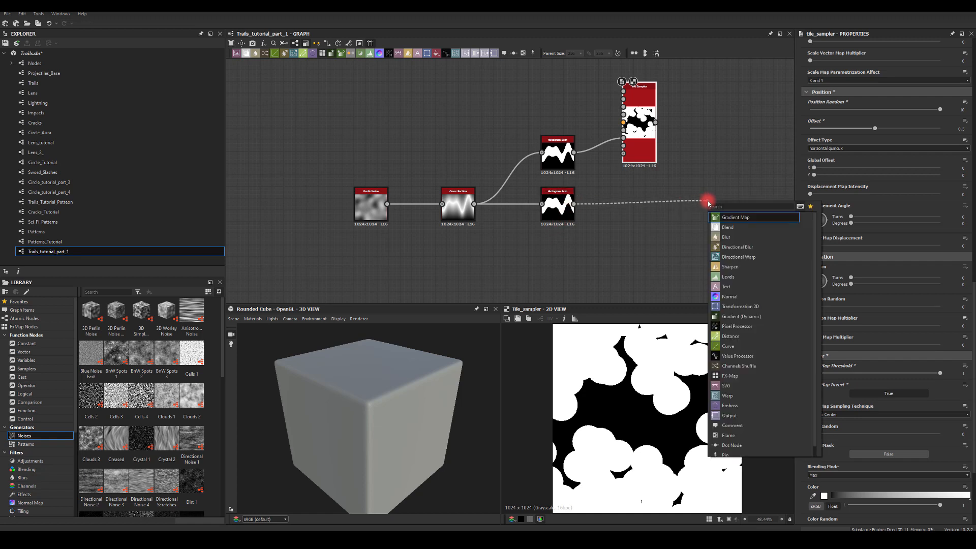
pyautogui.click(724, 218)
pyautogui.moveTo(656, 123); pyautogui.dragTo(705, 196)
pyautogui.click(806, 222)
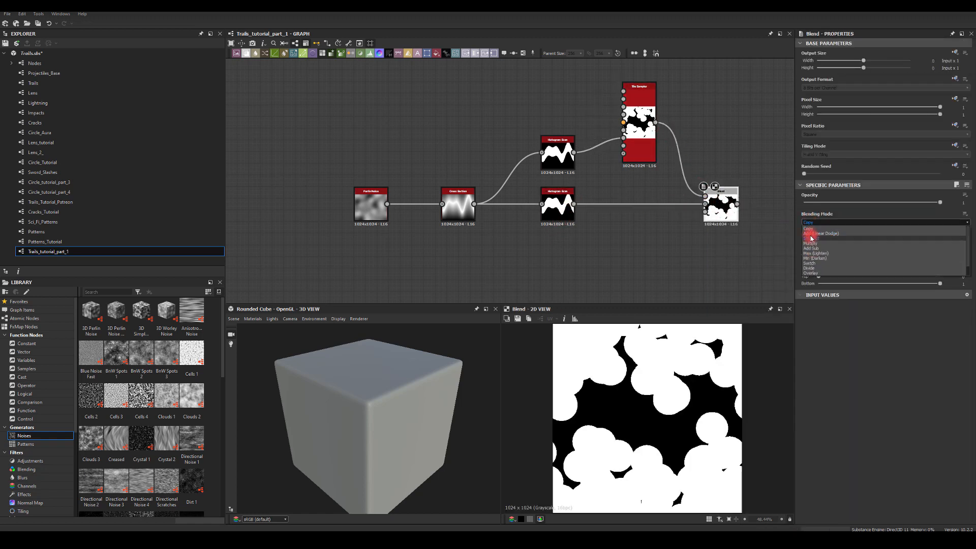
pyautogui.click(810, 238)
# Set the Tile Sampler's X Amount and Y Amount to 6 and its Scale to 1.4.
pyautogui.moveTo(675, 216); pyautogui.dragTo(618, 199, button='middle')
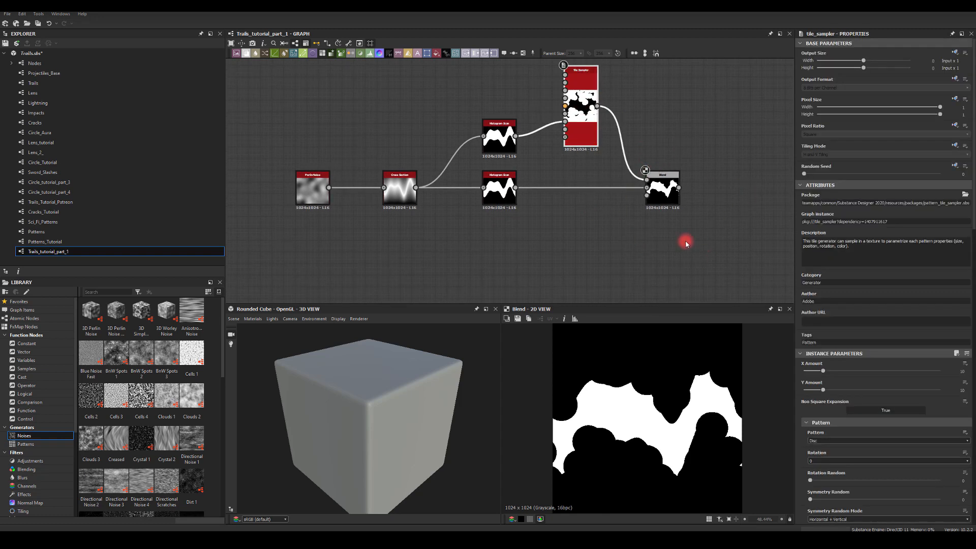
pyautogui.scroll(-6, 878, 420)
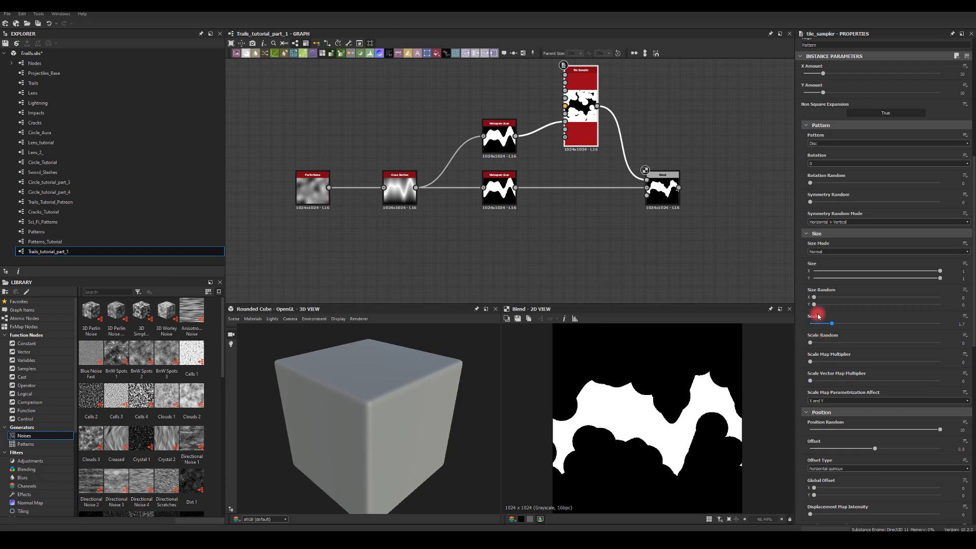
pyautogui.moveTo(834, 323)
pyautogui.mouseDown()
pyautogui.moveTo(810, 322)
pyautogui.moveTo(833, 322)
pyautogui.mouseUp()
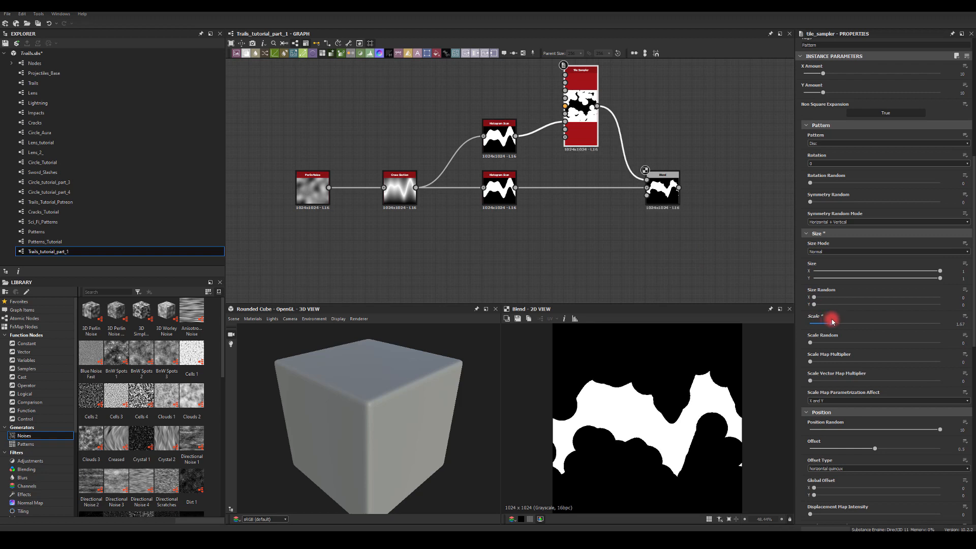
pyautogui.scroll(3, 840, 215)
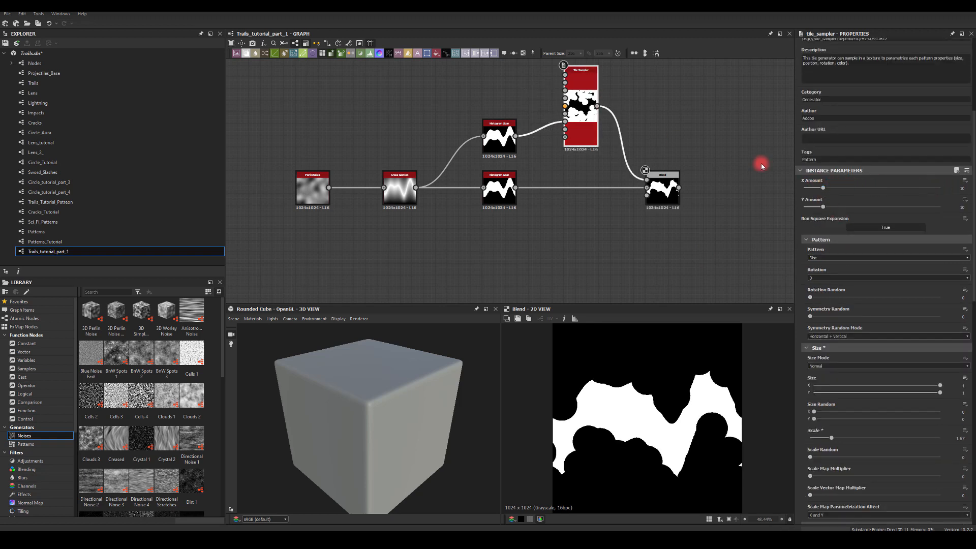
pyautogui.write('6')
pyautogui.press('Return')
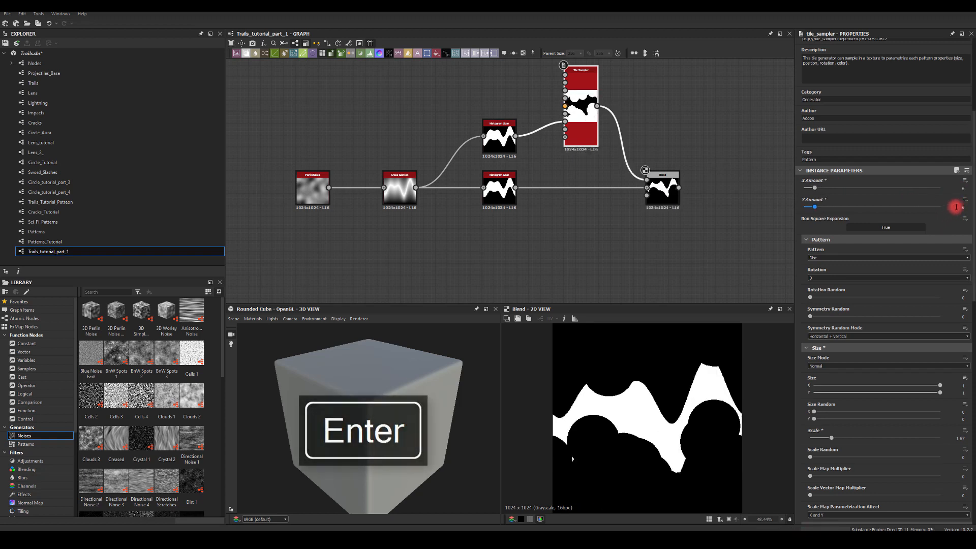
pyautogui.scroll(-1, 829, 402)
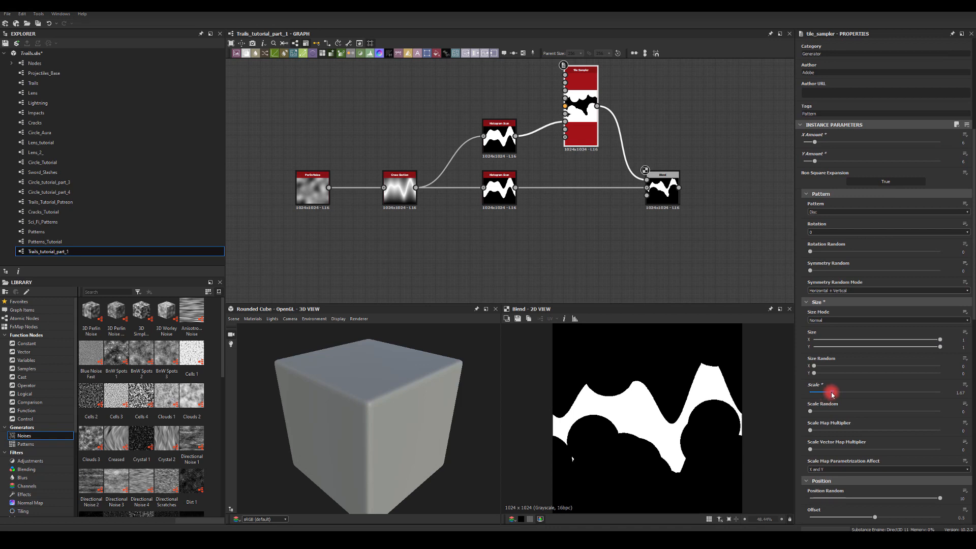
pyautogui.moveTo(832, 394); pyautogui.dragTo(829, 393)
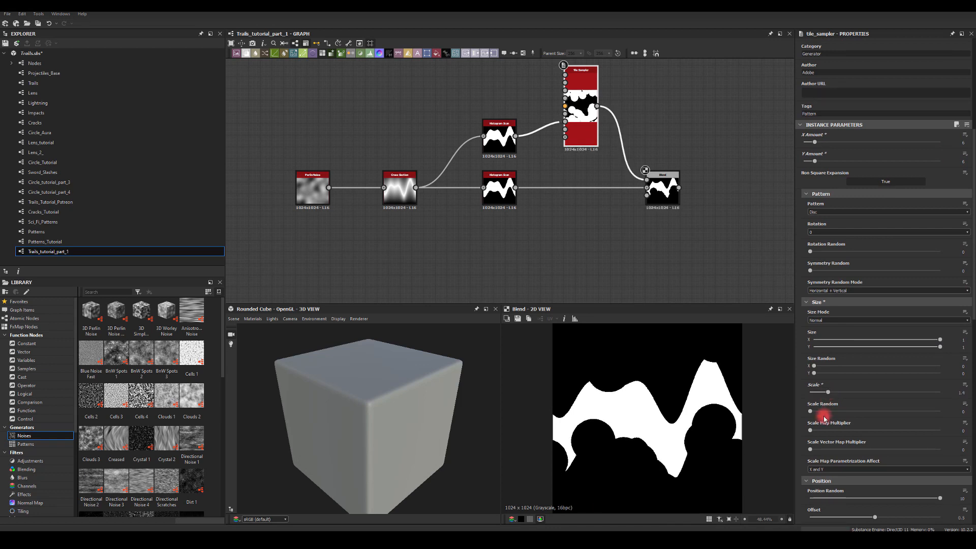
# Lower the Tile Sampler's Position Random to 2.75.
pyautogui.scroll(-2, 824, 418)
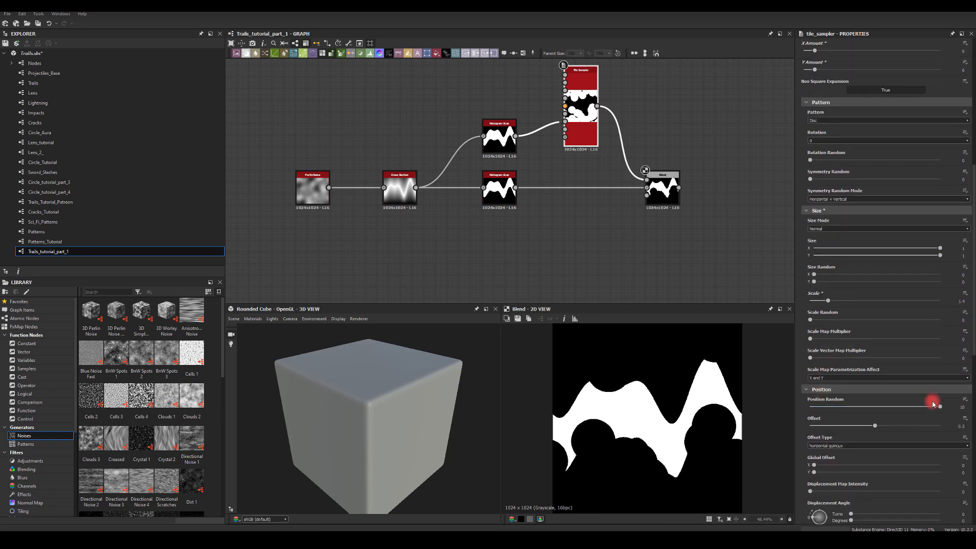
pyautogui.moveTo(939, 408); pyautogui.dragTo(846, 408)
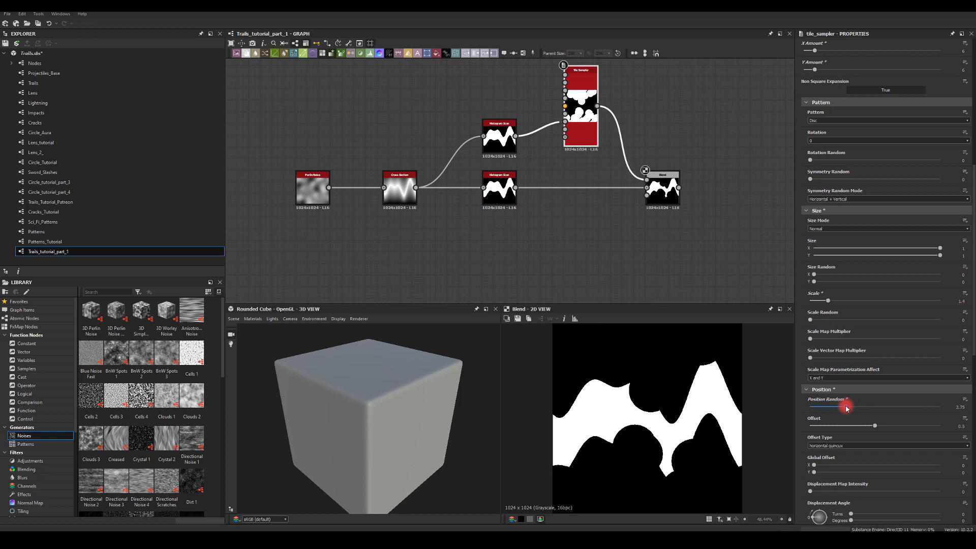
# Add a Bevel node after the Subtract Blend and set its Distance to -0.22.
pyautogui.moveTo(667, 237); pyautogui.dragTo(638, 229, button='middle')
pyautogui.moveTo(711, 161); pyautogui.dragTo(603, 165, button='middle')
pyautogui.moveTo(635, 210); pyautogui.dragTo(639, 220)
pyautogui.write('be')
pyautogui.click(660, 227)
pyautogui.moveTo(546, 180); pyautogui.dragTo(592, 426)
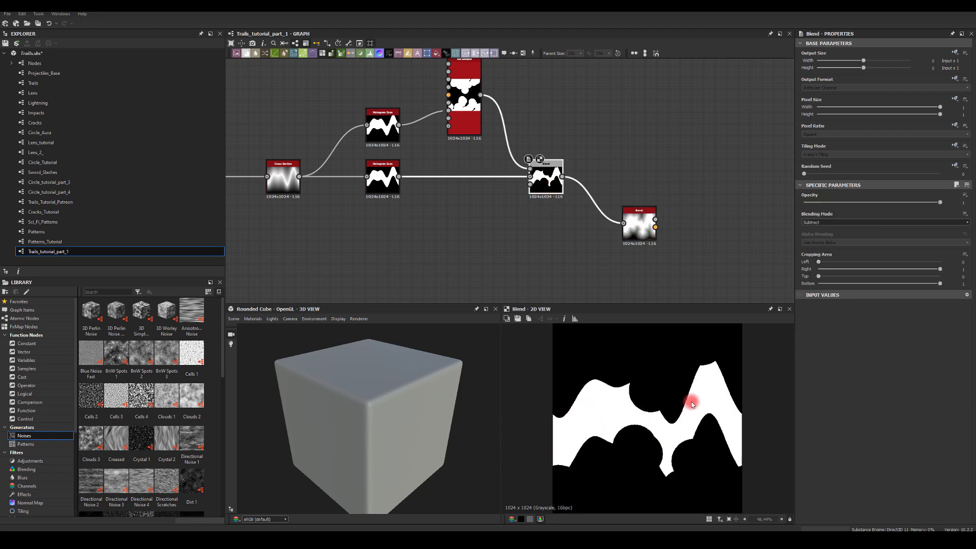
pyautogui.click(638, 237)
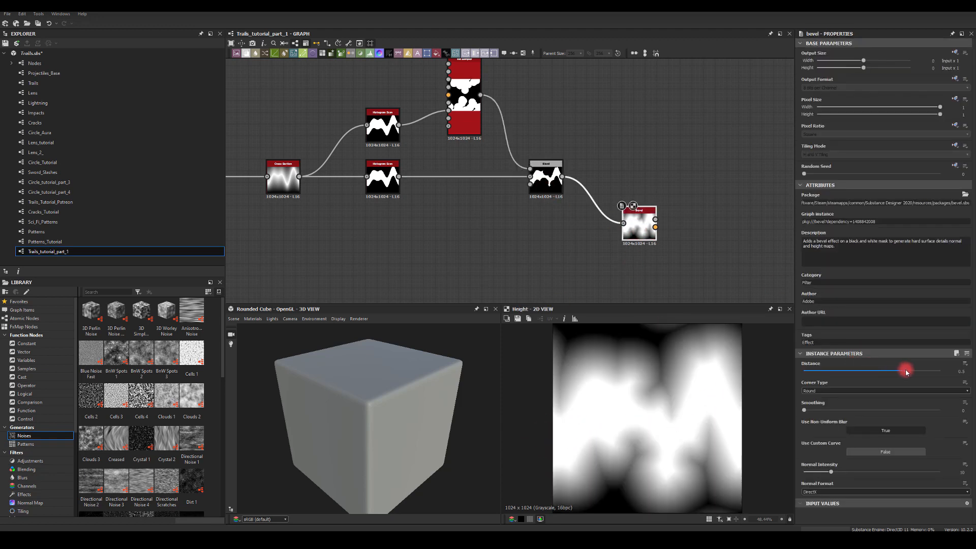
pyautogui.moveTo(907, 371); pyautogui.dragTo(857, 385)
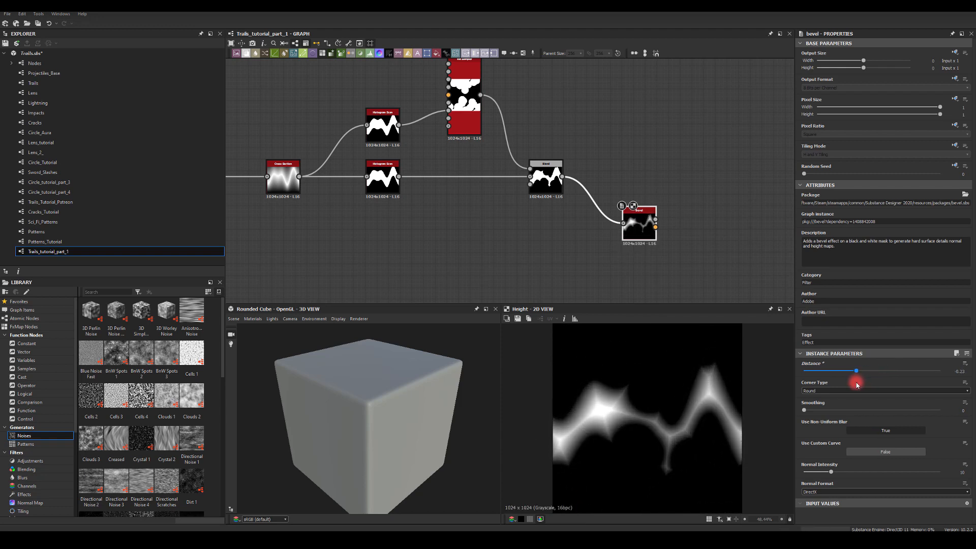
# Add a Histogram Scan node on the Bevel's height output and set its Position to 0.53.
pyautogui.moveTo(669, 221); pyautogui.dragTo(711, 213)
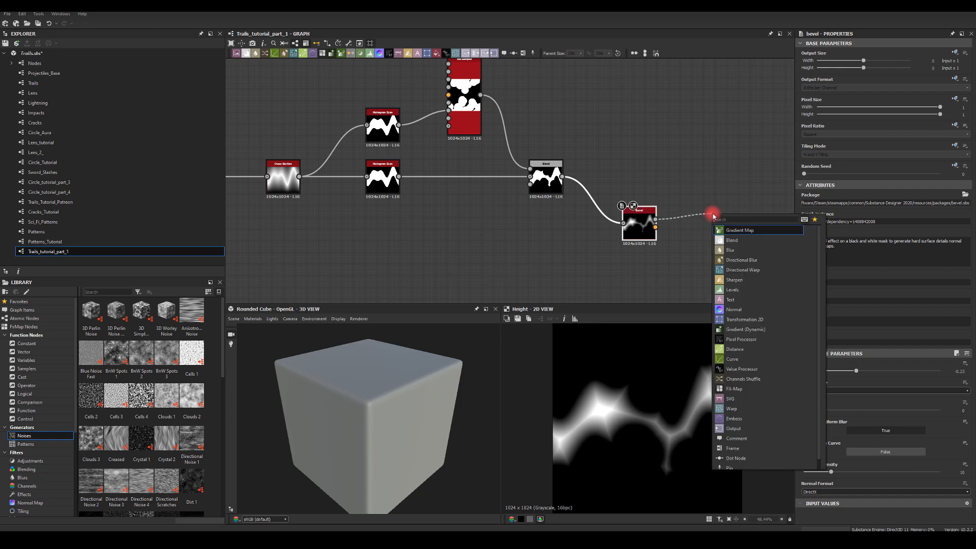
pyautogui.write('scan')
pyautogui.click(742, 270)
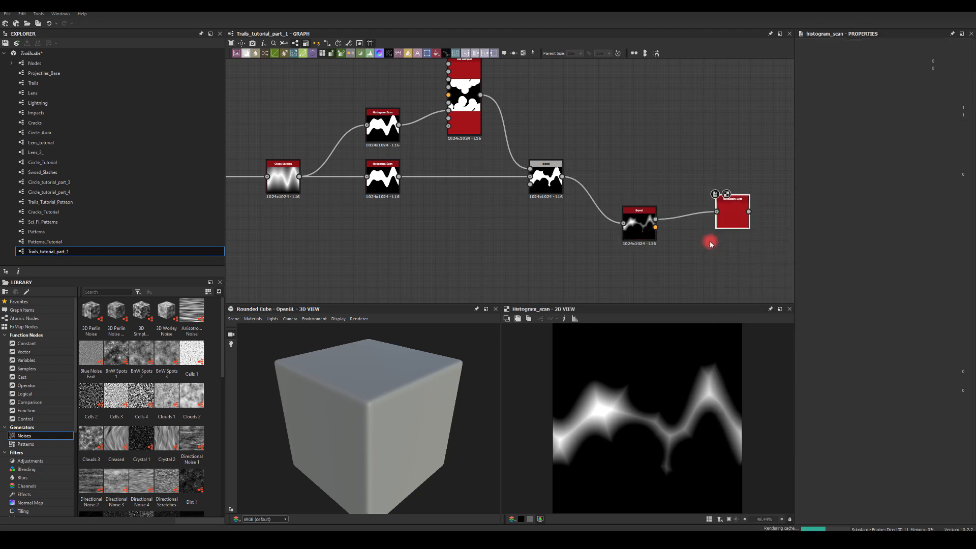
pyautogui.moveTo(806, 375); pyautogui.dragTo(863, 384)
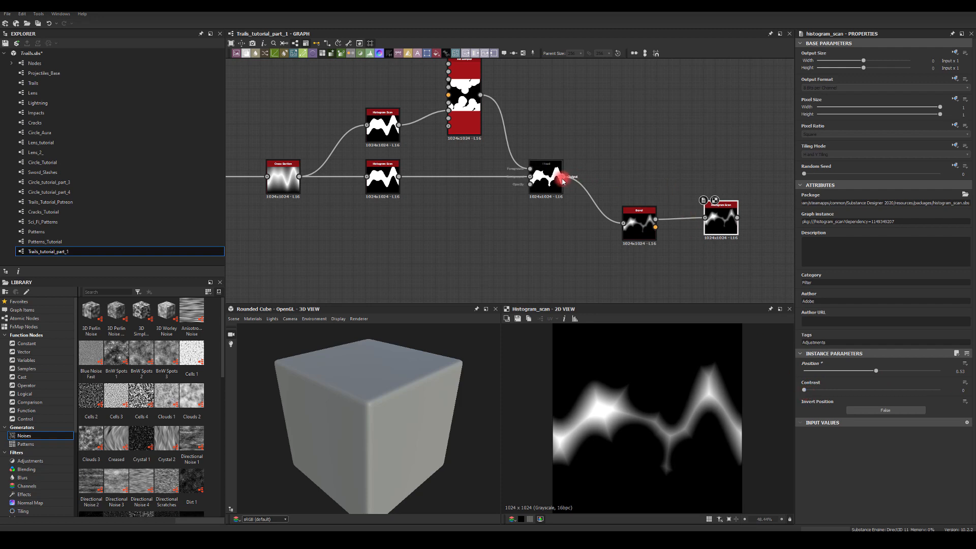
# Subtract the new Histogram Scan from the carved wave shape in a new Blend node set to Subtract.
pyautogui.moveTo(561, 176); pyautogui.dragTo(792, 144)
pyautogui.write('bl')
pyautogui.click(811, 160)
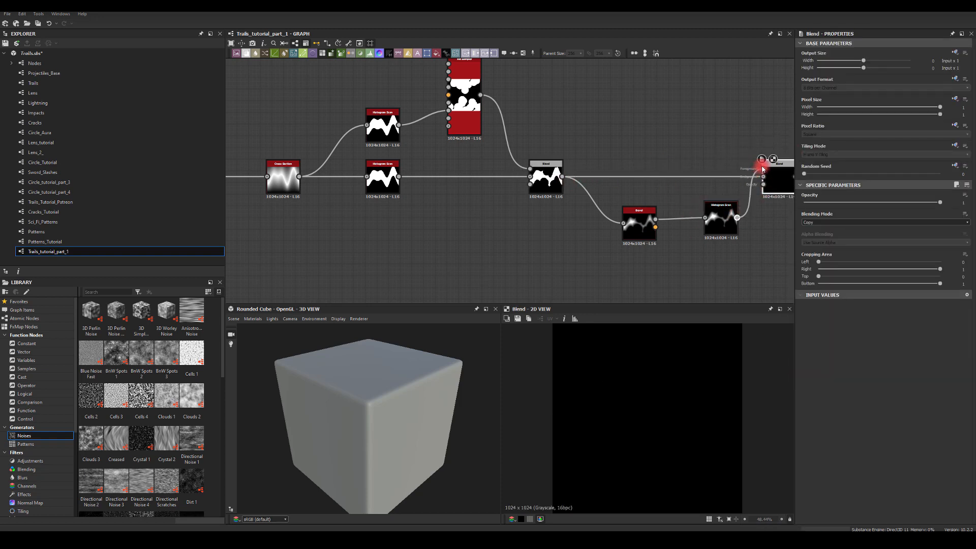
pyautogui.moveTo(763, 169); pyautogui.dragTo(763, 169)
pyautogui.click(819, 222)
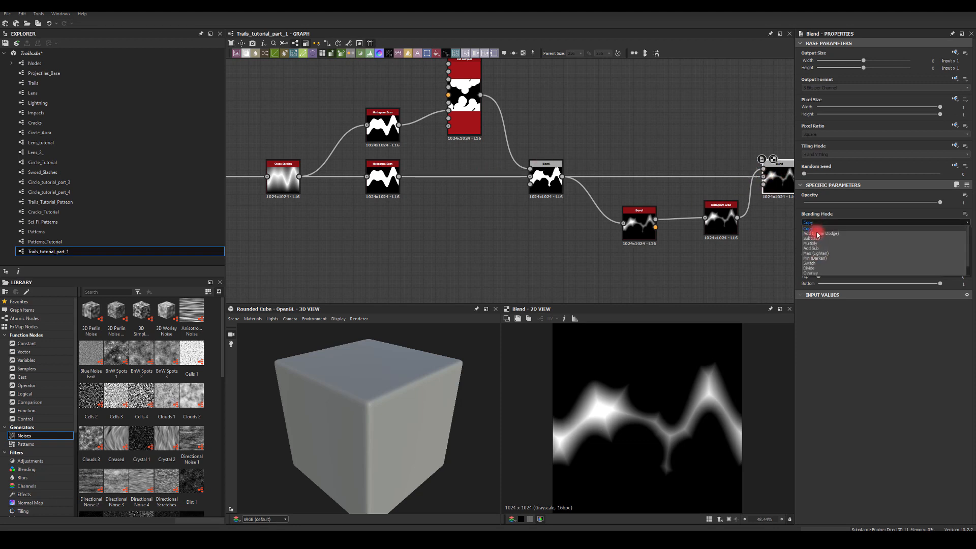
pyautogui.click(811, 238)
pyautogui.moveTo(738, 147); pyautogui.dragTo(523, 148, button='middle')
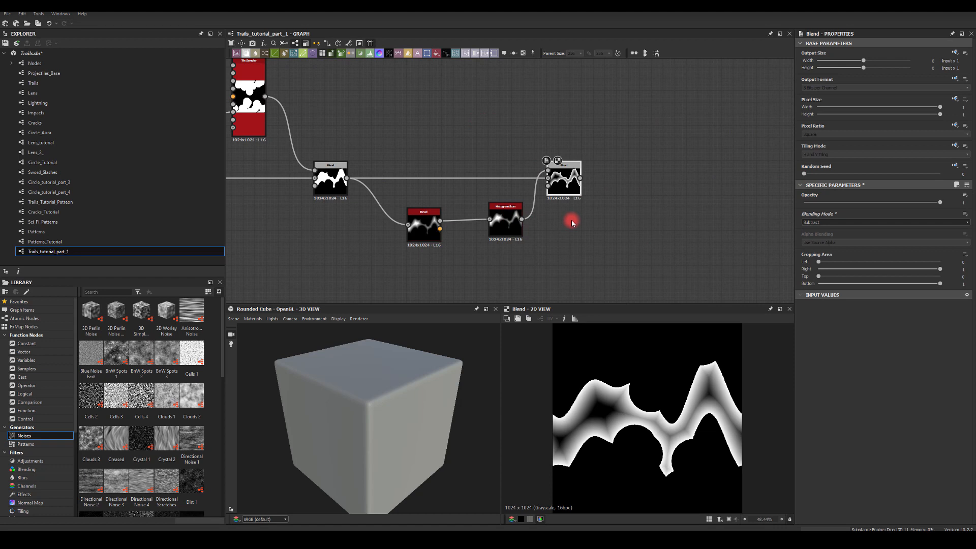
# Tune the Histogram Scan after the Bevel to Position 0.7 and Contrast 0.
pyautogui.click(505, 220)
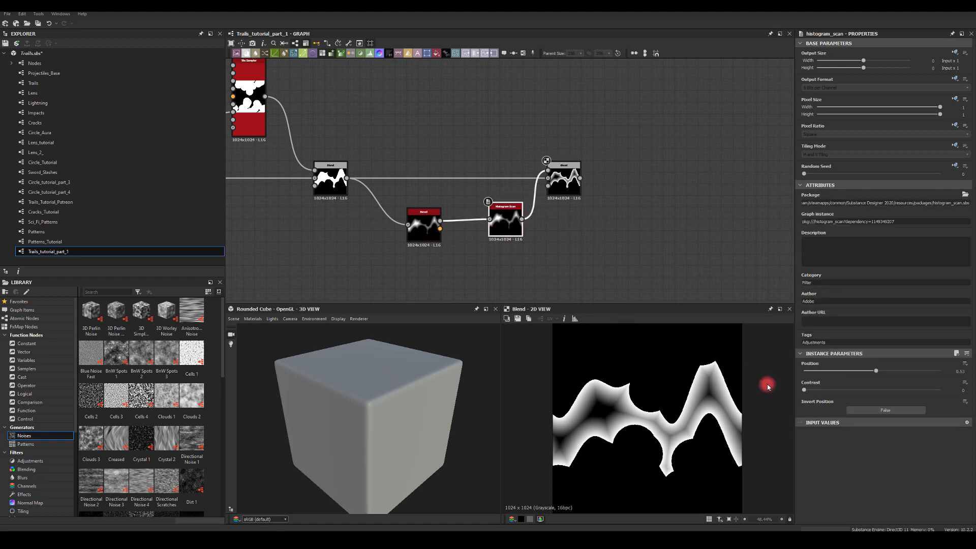
pyautogui.moveTo(836, 392); pyautogui.dragTo(909, 375)
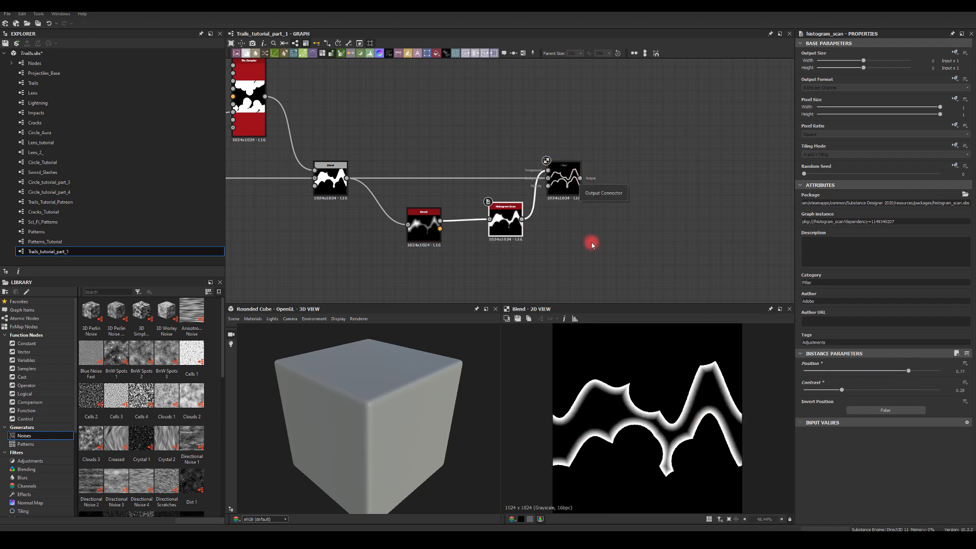
pyautogui.moveTo(844, 391); pyautogui.dragTo(795, 393)
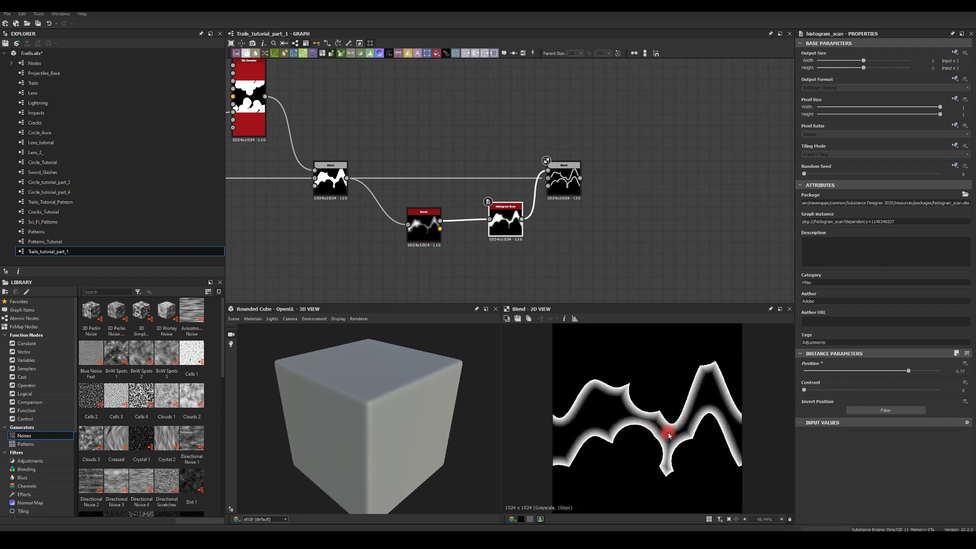
pyautogui.click(889, 372)
pyautogui.moveTo(909, 371); pyautogui.dragTo(900, 372)
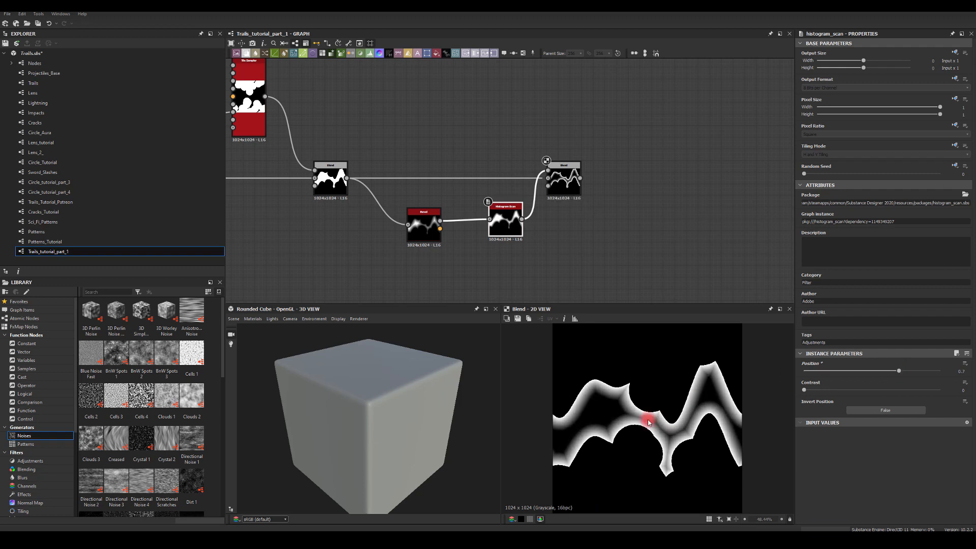
# Add a Warp node after the last Blend.
pyautogui.moveTo(623, 200); pyautogui.dragTo(554, 216, button='middle')
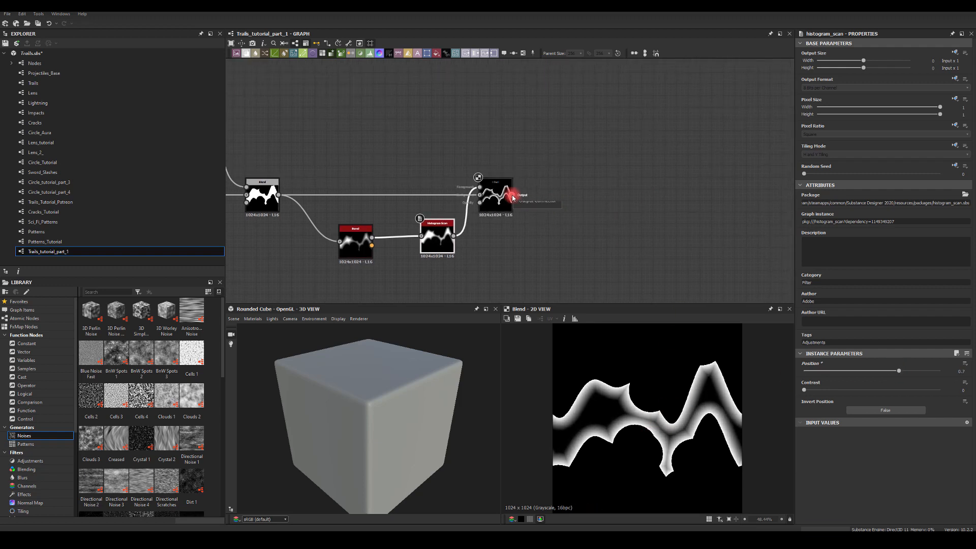
pyautogui.moveTo(513, 198); pyautogui.dragTo(521, 196)
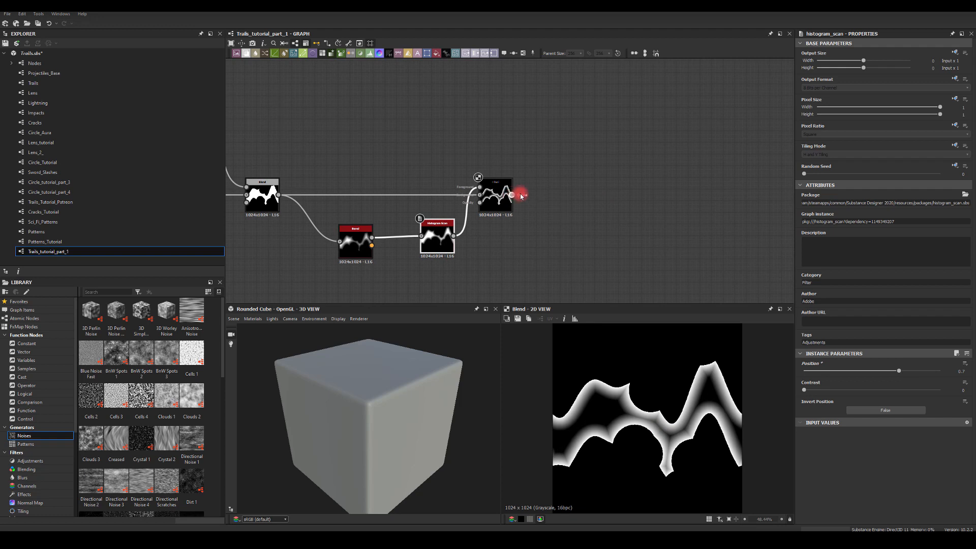
pyautogui.moveTo(591, 184); pyautogui.dragTo(591, 184)
pyautogui.write('warp')
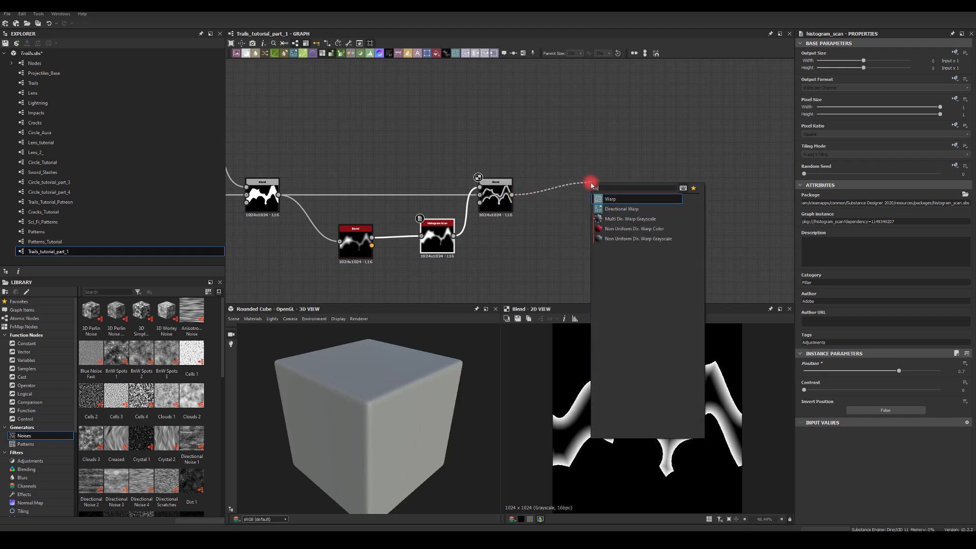
pyautogui.click(612, 199)
# Add a Perlin Noise node, feed it into the Warp's gradient input, and lower the noise Scale for broader distortion.
pyautogui.press('Tab')
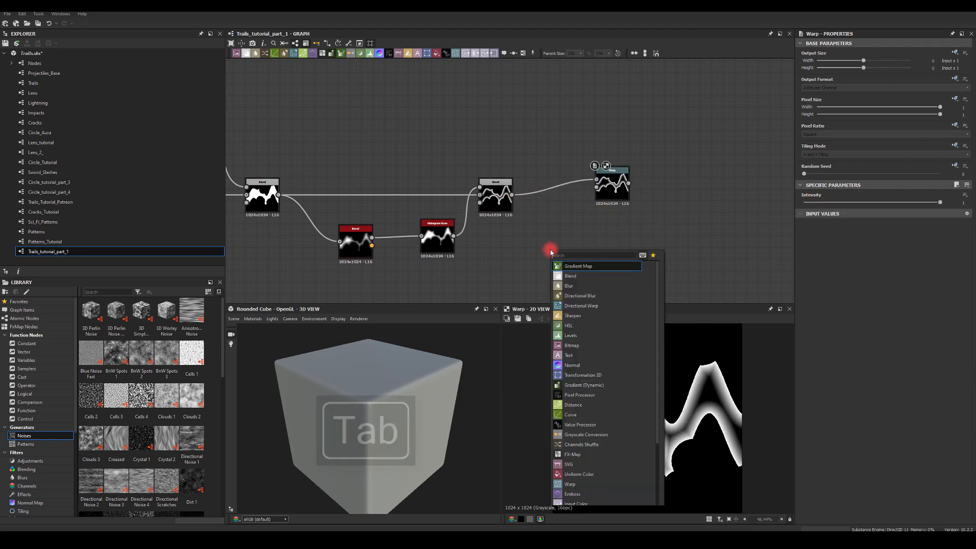
pyautogui.write('per')
pyautogui.click(567, 281)
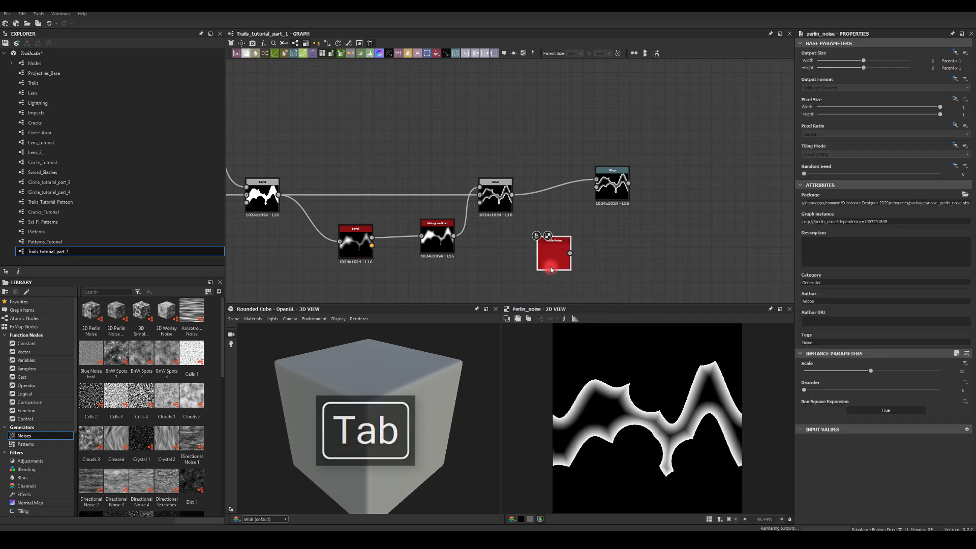
pyautogui.moveTo(556, 254); pyautogui.dragTo(606, 213)
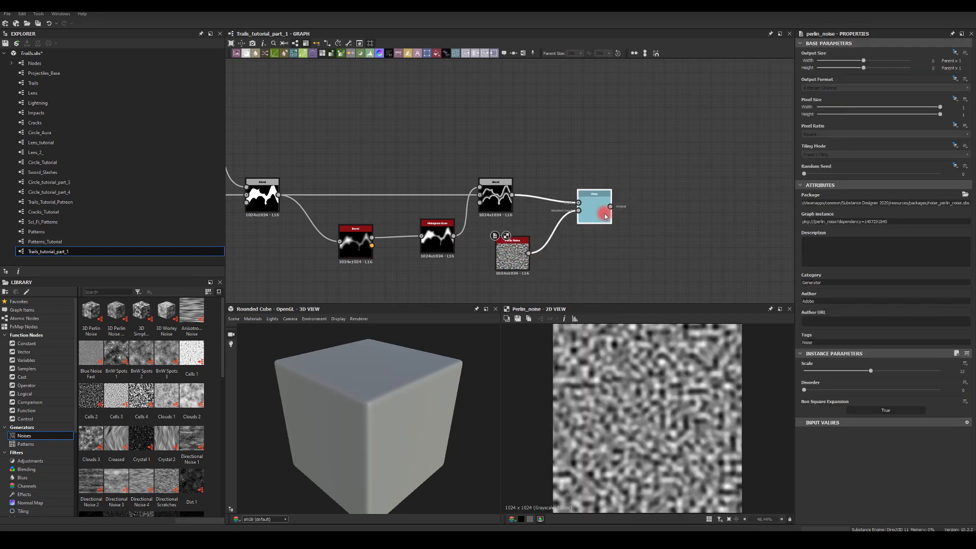
pyautogui.doubleClick(606, 213)
pyautogui.click(515, 262)
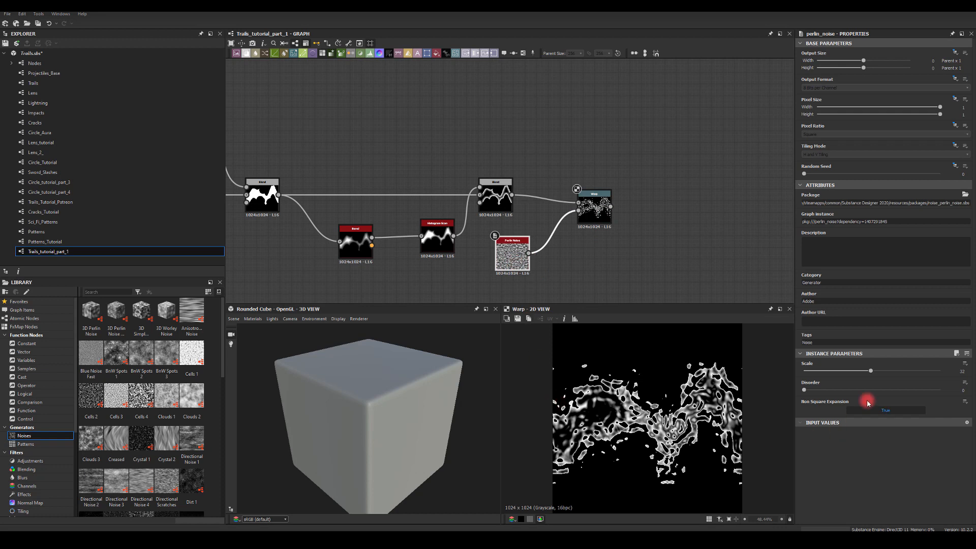
pyautogui.moveTo(846, 373); pyautogui.dragTo(822, 375)
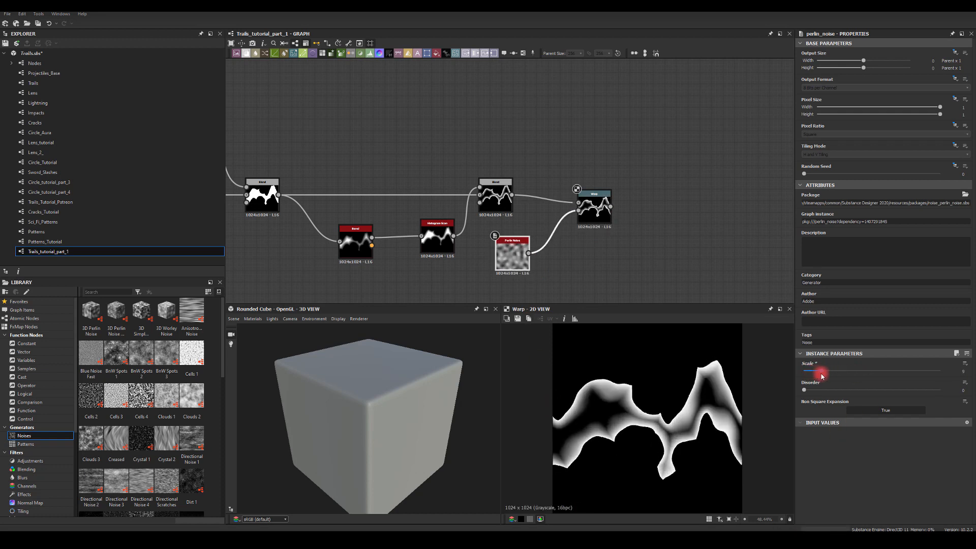
# Set the Warp node's Intensity to 0.5.
pyautogui.click(599, 216)
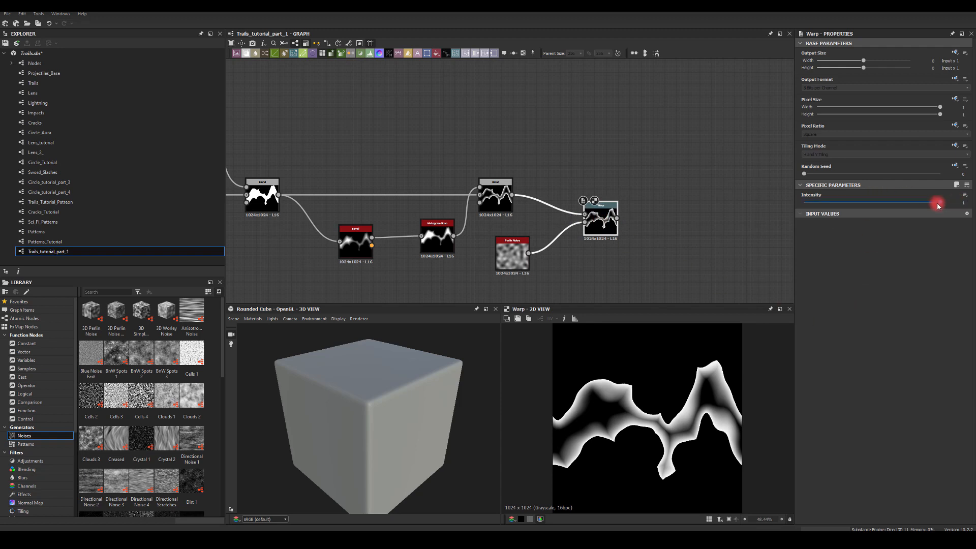
pyautogui.moveTo(937, 205); pyautogui.dragTo(962, 211)
pyautogui.click(955, 202)
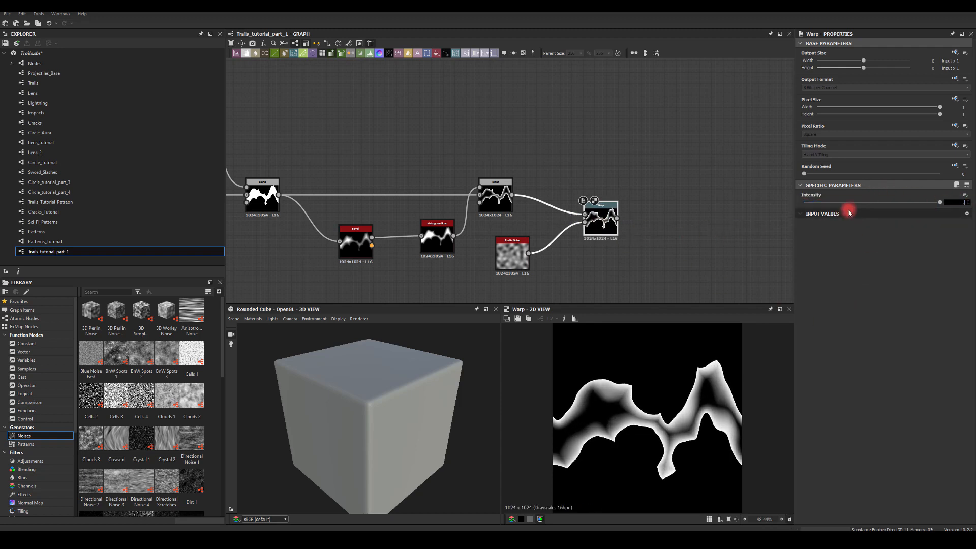
pyautogui.write('0.5')
pyautogui.press('Return')
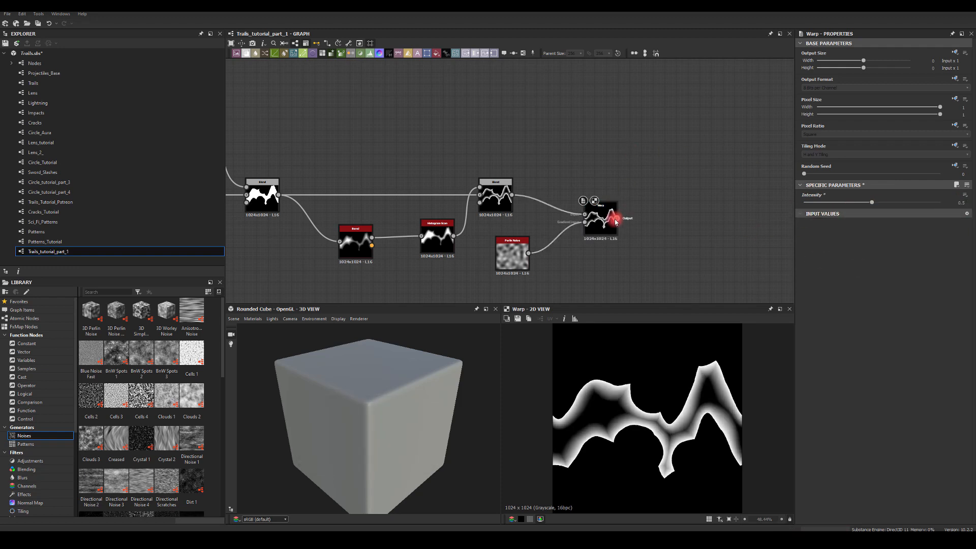
# Add a Directional Blur node after the Warp, with its Angle at 0.5 turns and Intensity 6.
pyautogui.moveTo(616, 217); pyautogui.dragTo(665, 208)
pyautogui.write('bl')
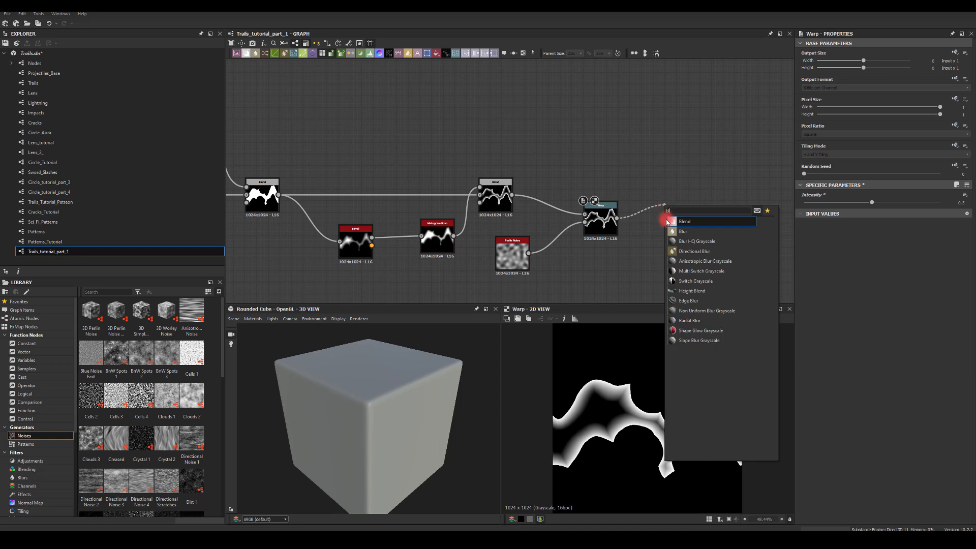
pyautogui.click(694, 251)
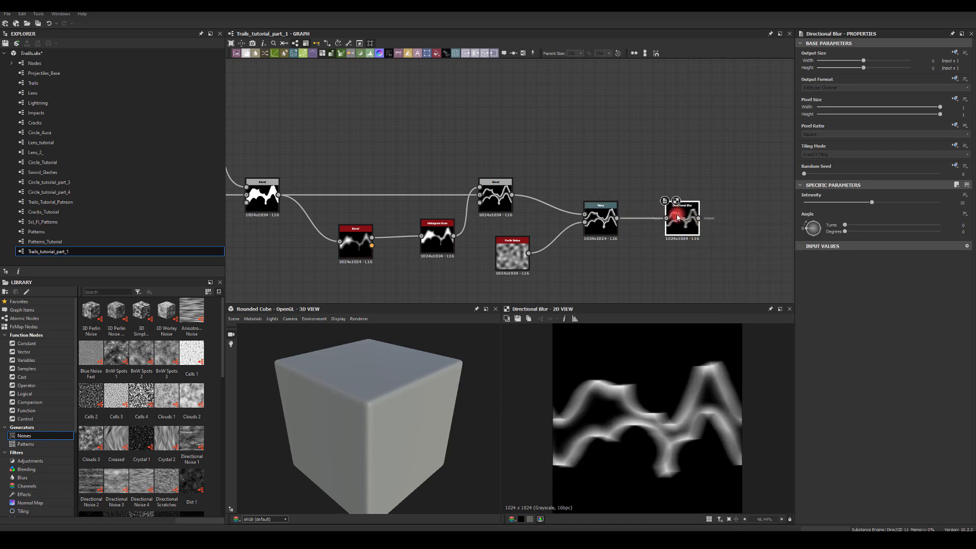
pyautogui.moveTo(845, 231); pyautogui.dragTo(868, 227)
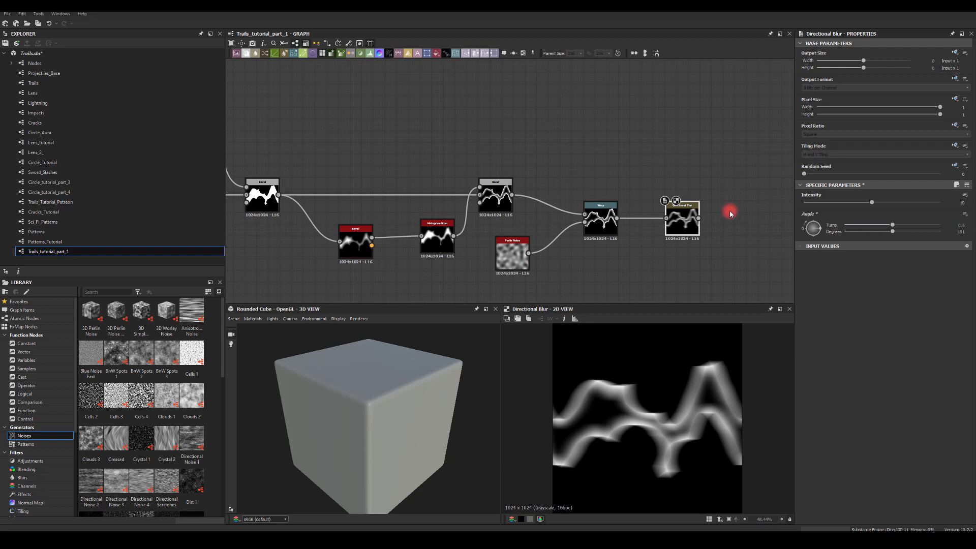
pyautogui.moveTo(730, 213); pyautogui.dragTo(595, 186, button='middle')
pyautogui.moveTo(873, 203); pyautogui.dragTo(847, 206)
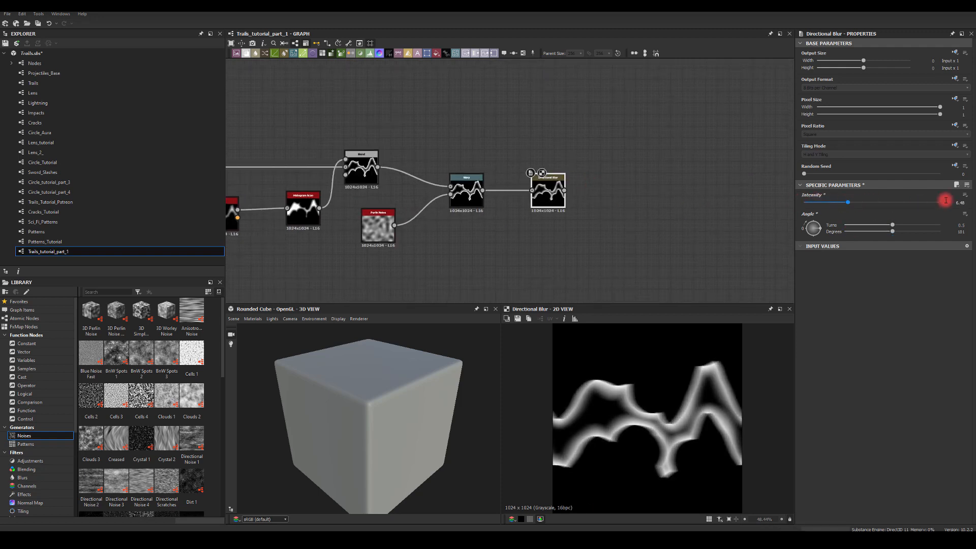
pyautogui.write('6')
pyautogui.press('Return')
# Add a Blur HQ Grayscale node after the Directional Blur, with Quality 1 and Intensity 1.
pyautogui.moveTo(565, 190); pyautogui.dragTo(621, 192)
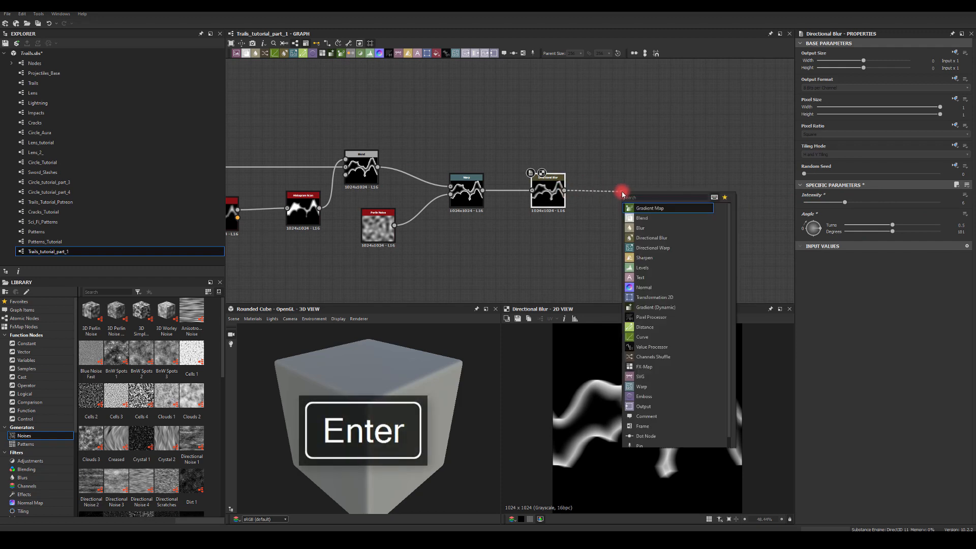
pyautogui.write('bl')
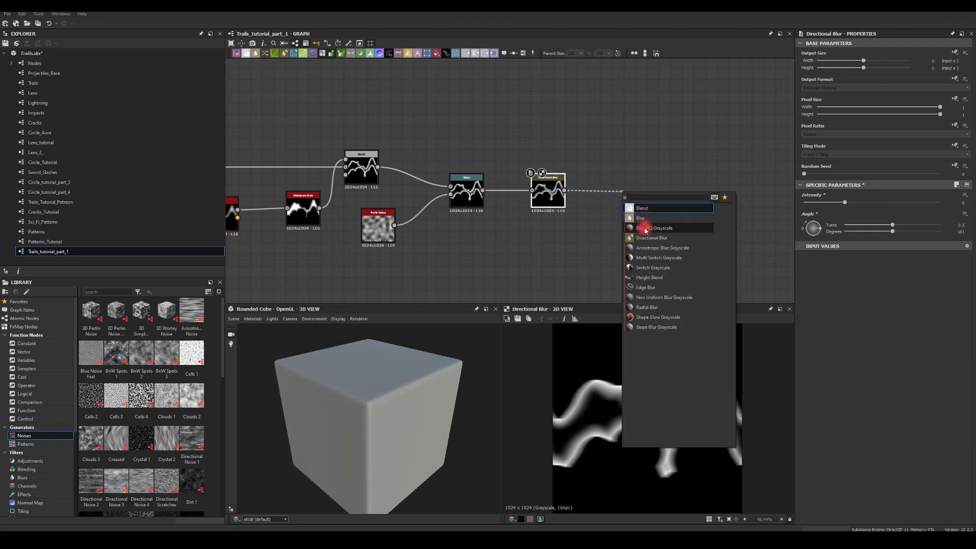
pyautogui.click(645, 228)
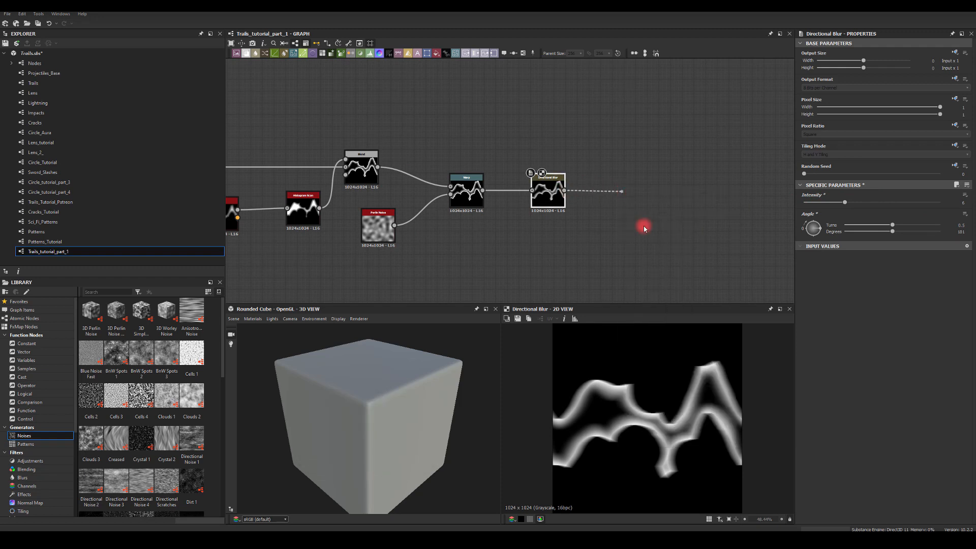
pyautogui.doubleClick(642, 191)
pyautogui.click(844, 393)
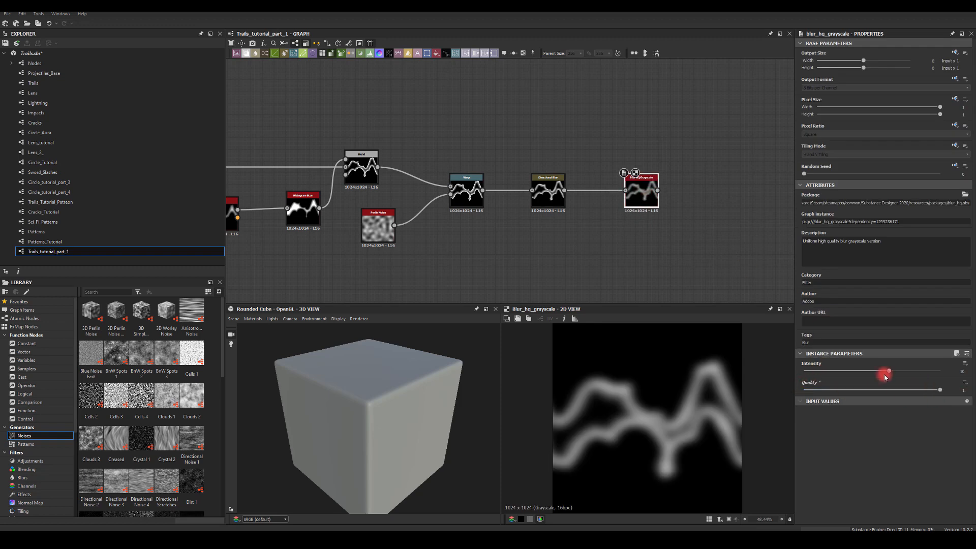
pyautogui.moveTo(889, 370); pyautogui.dragTo(813, 371)
pyautogui.click(958, 367)
pyautogui.write('1')
pyautogui.press('Return')
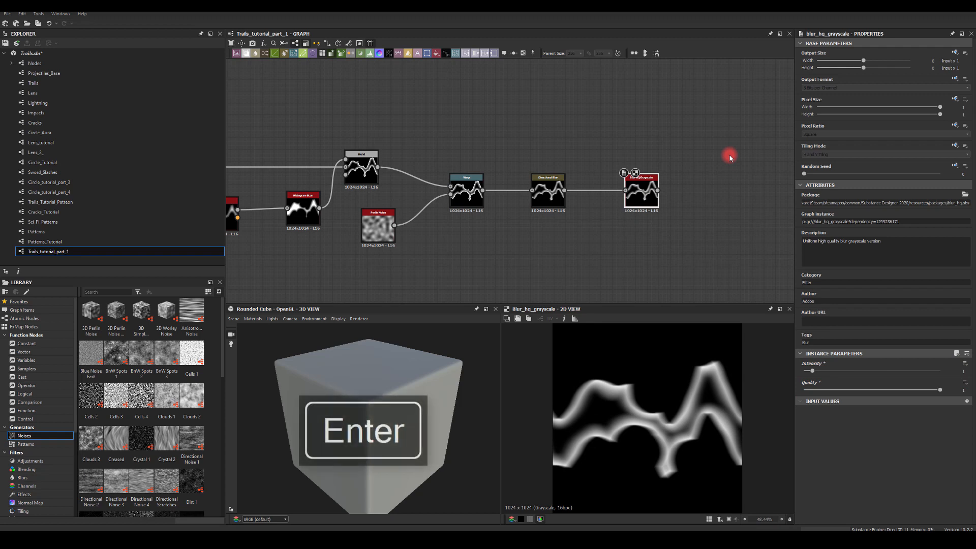
# Add a Histogram Scan node fed by the Blur HQ Grayscale output.
pyautogui.moveTo(628, 116); pyautogui.dragTo(562, 88, button='middle')
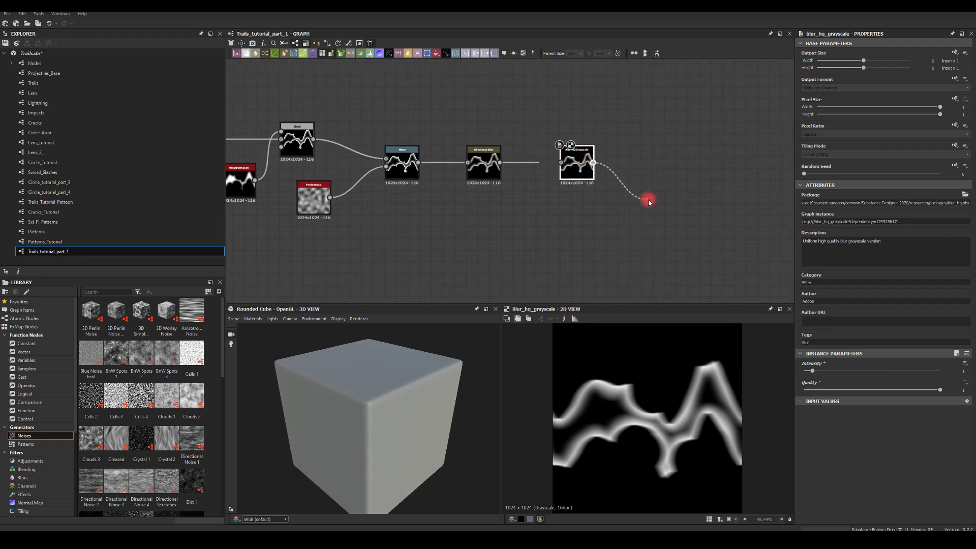
pyautogui.moveTo(648, 199); pyautogui.dragTo(649, 200)
pyautogui.write('scan')
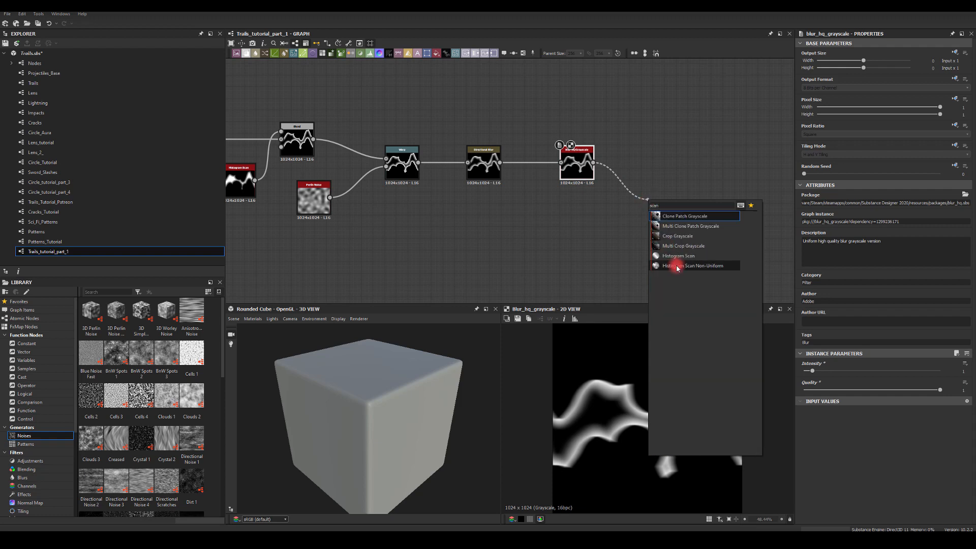
pyautogui.click(678, 256)
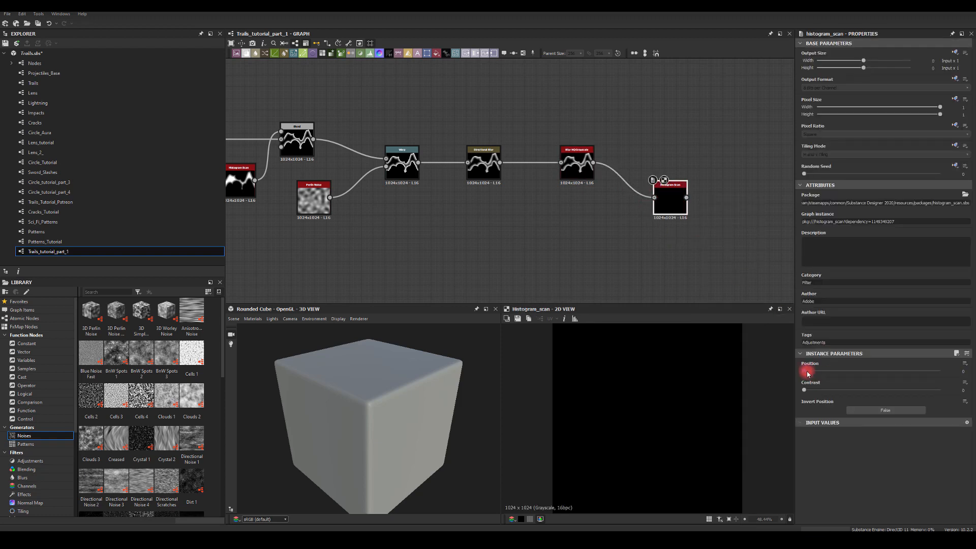
# Set the Histogram Scan's Position to about 0.27 and its Contrast to about 0.79 to isolate bright streaks.
pyautogui.moveTo(808, 374)
pyautogui.mouseDown()
pyautogui.moveTo(849, 374)
pyautogui.moveTo(831, 377)
pyautogui.mouseUp()
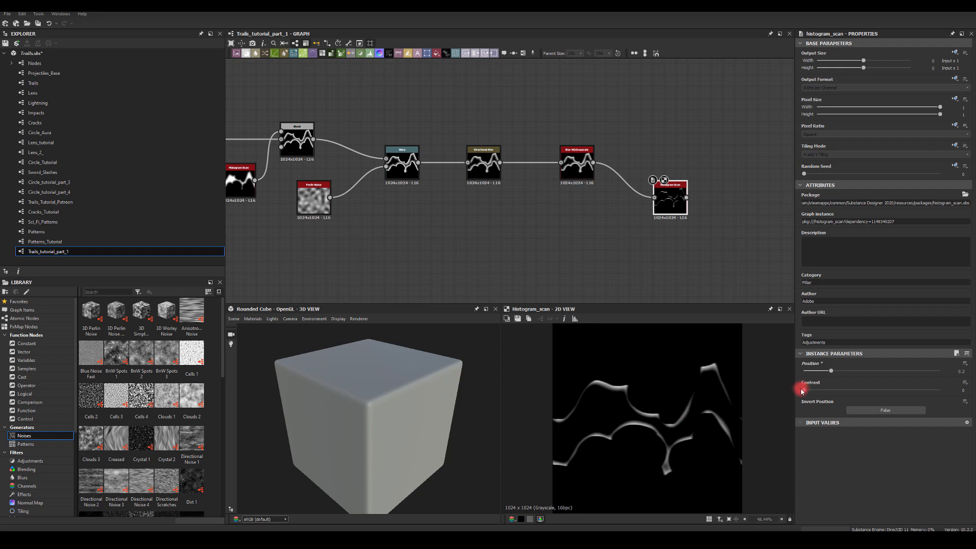
pyautogui.moveTo(802, 392); pyautogui.dragTo(955, 392)
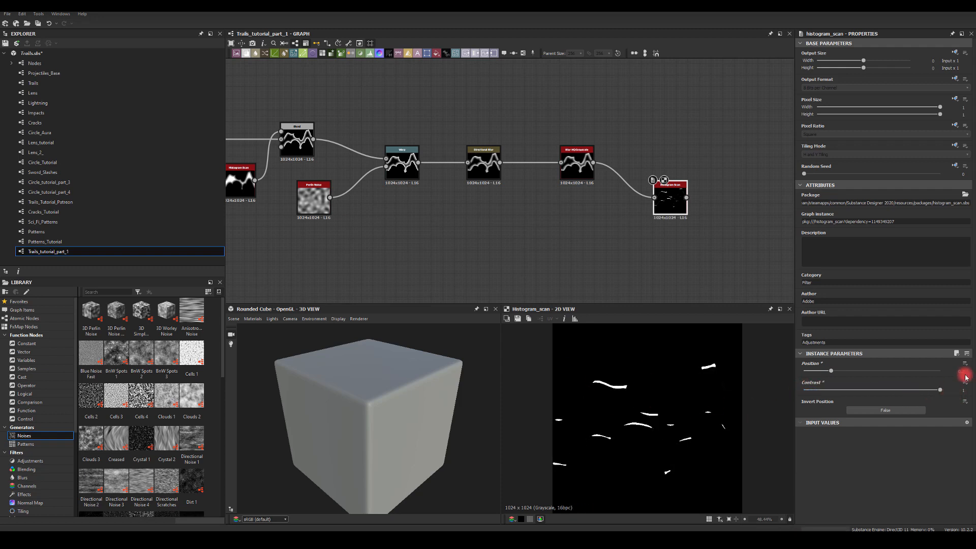
pyautogui.moveTo(830, 377)
pyautogui.mouseDown()
pyautogui.moveTo(850, 376)
pyautogui.moveTo(841, 375)
pyautogui.mouseUp()
pyautogui.moveTo(940, 389)
pyautogui.mouseDown()
pyautogui.moveTo(865, 391)
pyautogui.moveTo(912, 392)
pyautogui.mouseUp()
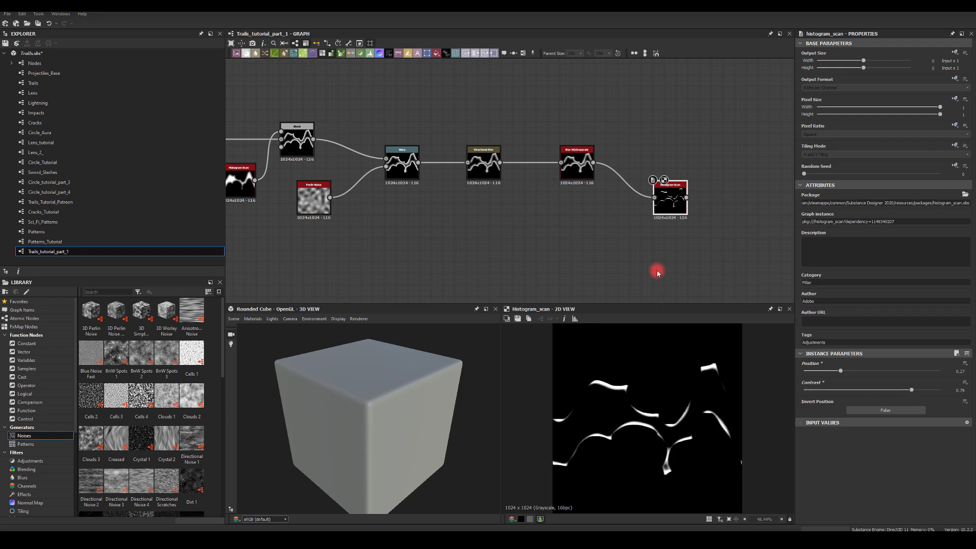
# Reposition the Histogram Scan node below the Blur HQ Grayscale node to leave room for another branch.
pyautogui.moveTo(661, 196); pyautogui.dragTo(621, 161)
pyautogui.moveTo(695, 222); pyautogui.dragTo(644, 217, button='middle')
pyautogui.moveTo(575, 168); pyautogui.dragTo(575, 251)
pyautogui.moveTo(621, 173); pyautogui.dragTo(584, 180, button='middle')
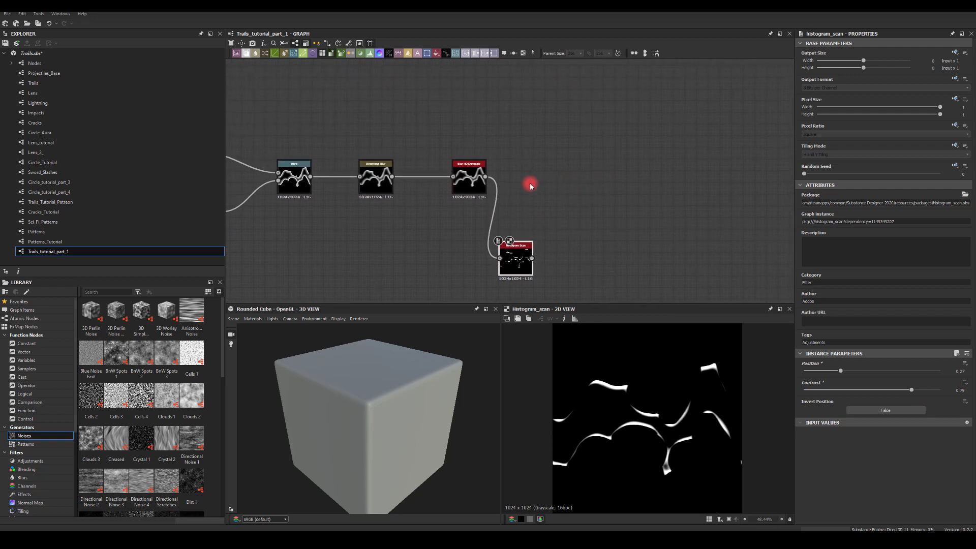
# Branch a Transformation 2D node off the Blur HQ Grayscale output, above the Histogram Scan.
pyautogui.doubleClick(483, 179)
pyautogui.moveTo(486, 177); pyautogui.dragTo(616, 147)
pyautogui.write('tr')
pyautogui.click(662, 178)
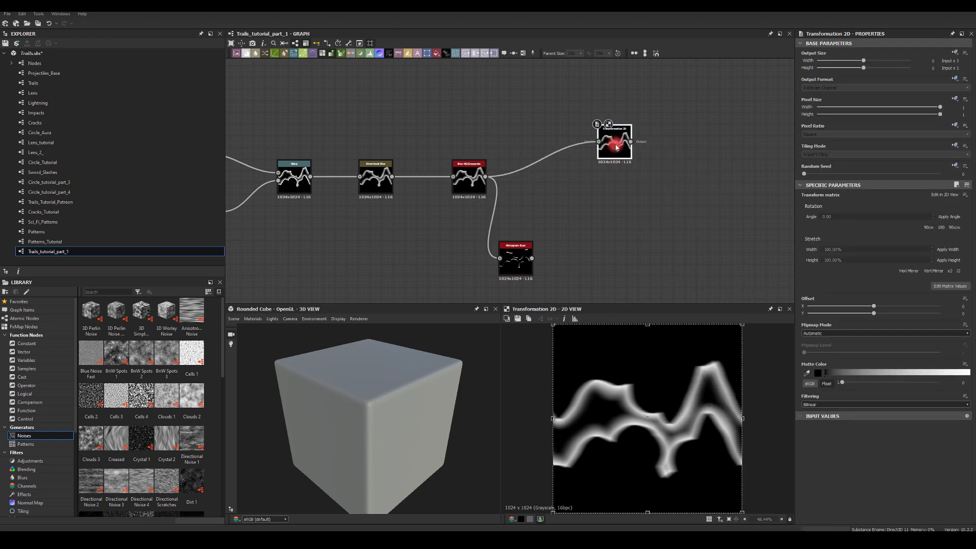
pyautogui.hotkey('ctrl', 'v')
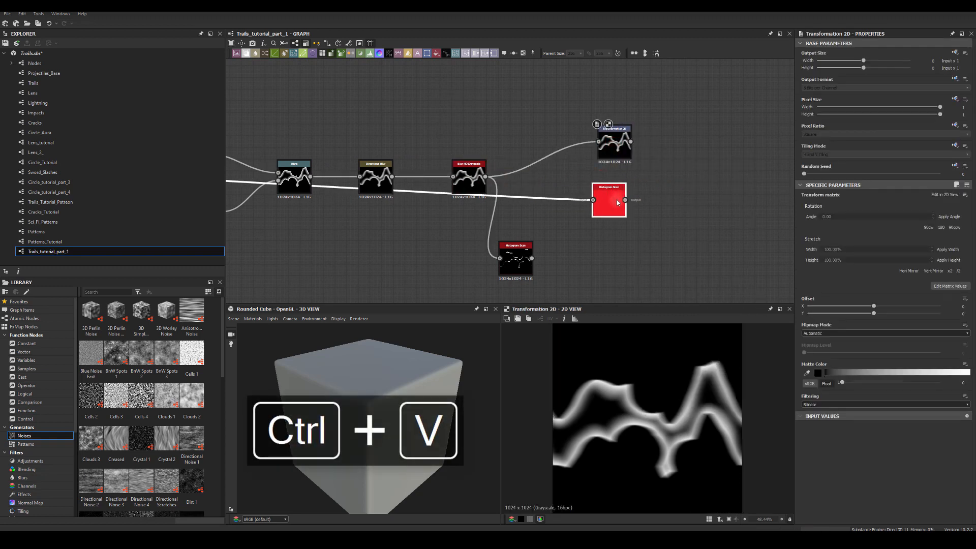
pyautogui.moveTo(486, 177); pyautogui.dragTo(594, 200)
pyautogui.click(611, 199)
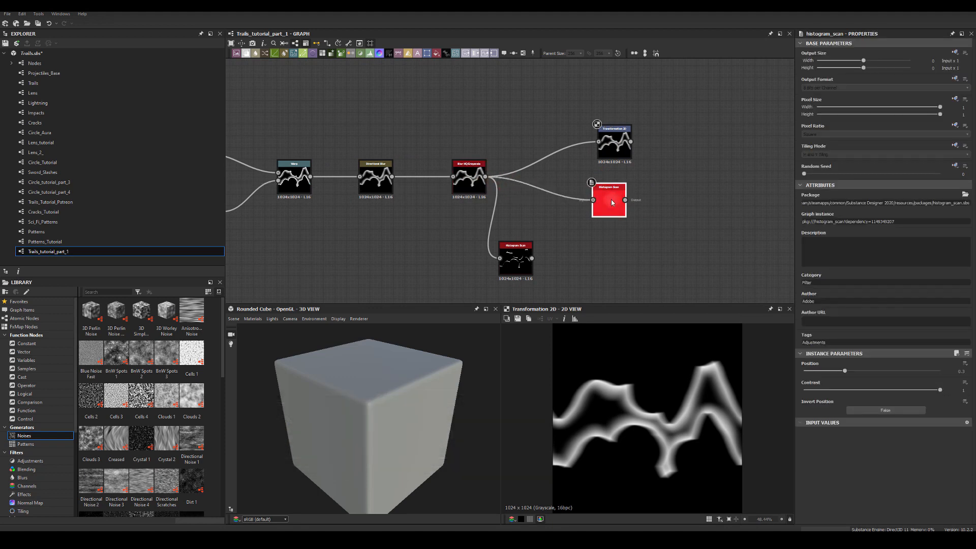
pyautogui.press('Delete')
# Duplicate the Transformation 2D node directly below the original, keeping its Blur HQ Grayscale input.
pyautogui.click(613, 149)
pyautogui.hotkey('ctrl', 'c')
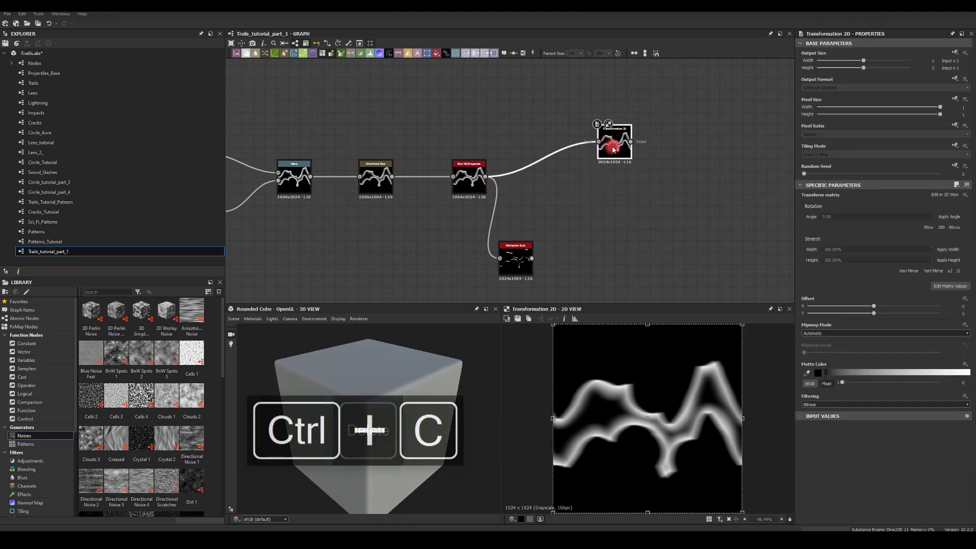
pyautogui.hotkey('ctrl', 'v')
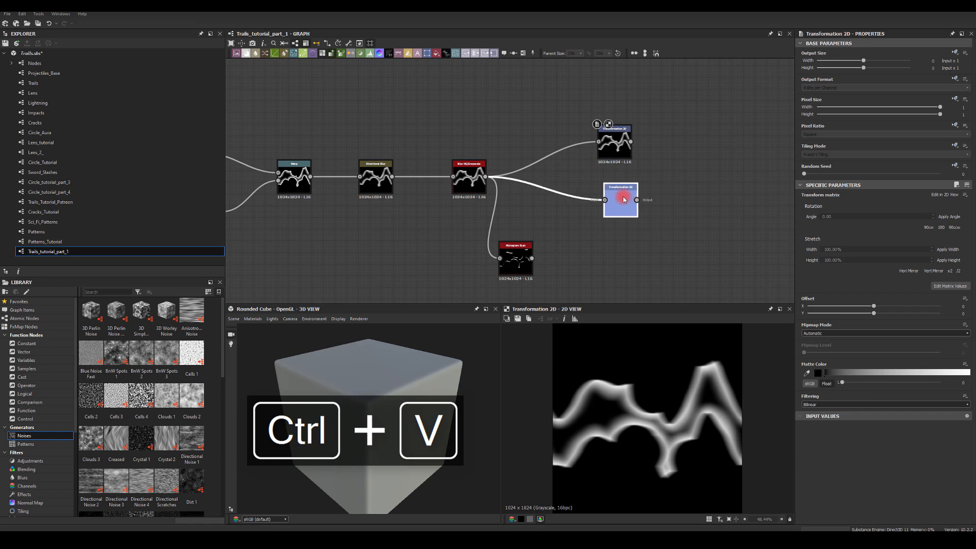
pyautogui.click(624, 199)
# Set the duplicated Transformation 2D's Offset to X -0.5 and Y -0.15.
pyautogui.moveTo(874, 306); pyautogui.dragTo(712, 291)
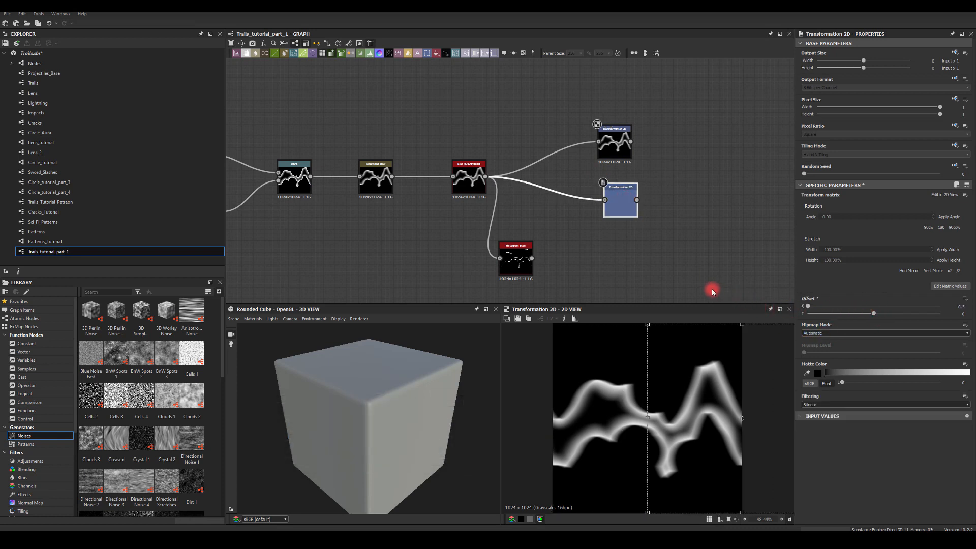
pyautogui.doubleClick(624, 198)
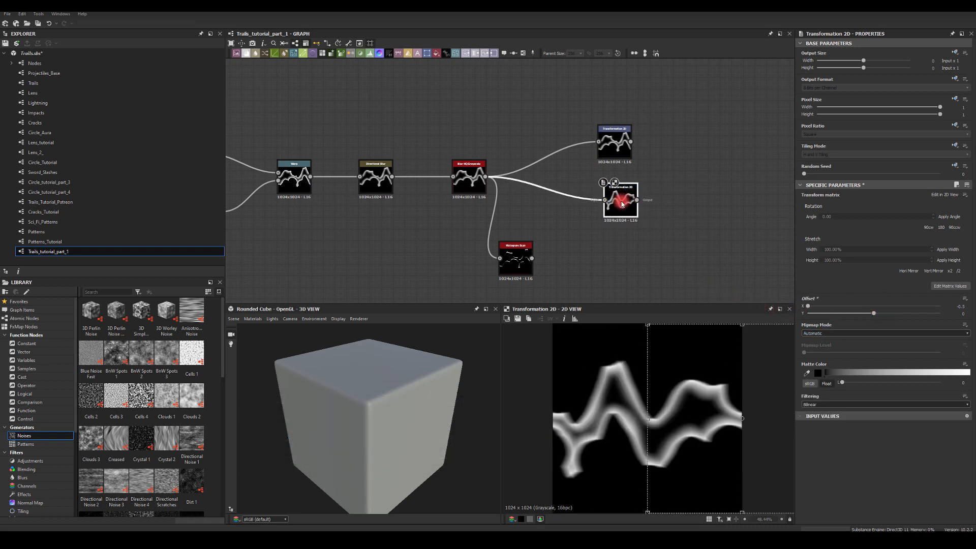
pyautogui.moveTo(622, 205); pyautogui.dragTo(617, 204)
pyautogui.moveTo(874, 316); pyautogui.dragTo(852, 315)
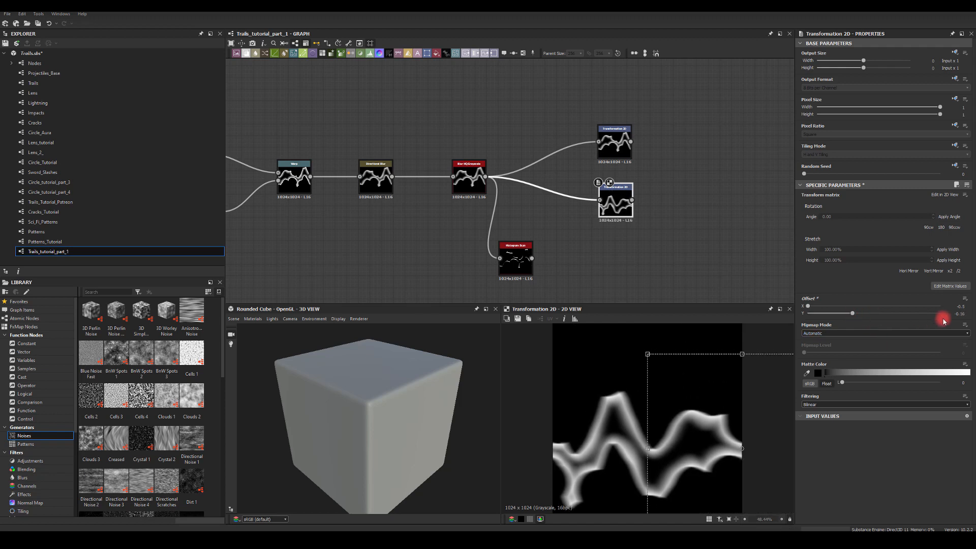
pyautogui.press('Return')
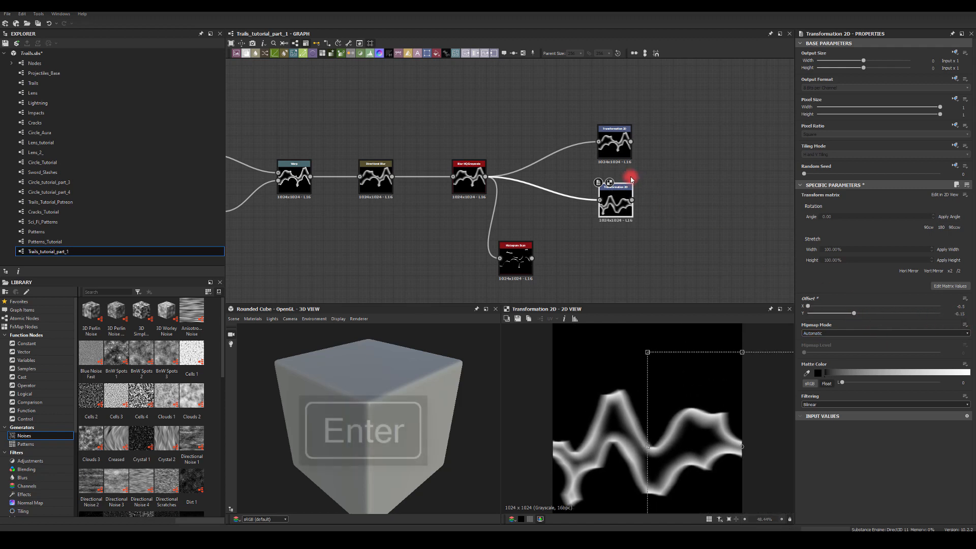
# Set the original Transformation 2D's Y Offset to 0.15.
pyautogui.click(614, 145)
pyautogui.doubleClick(958, 315)
pyautogui.write('.15')
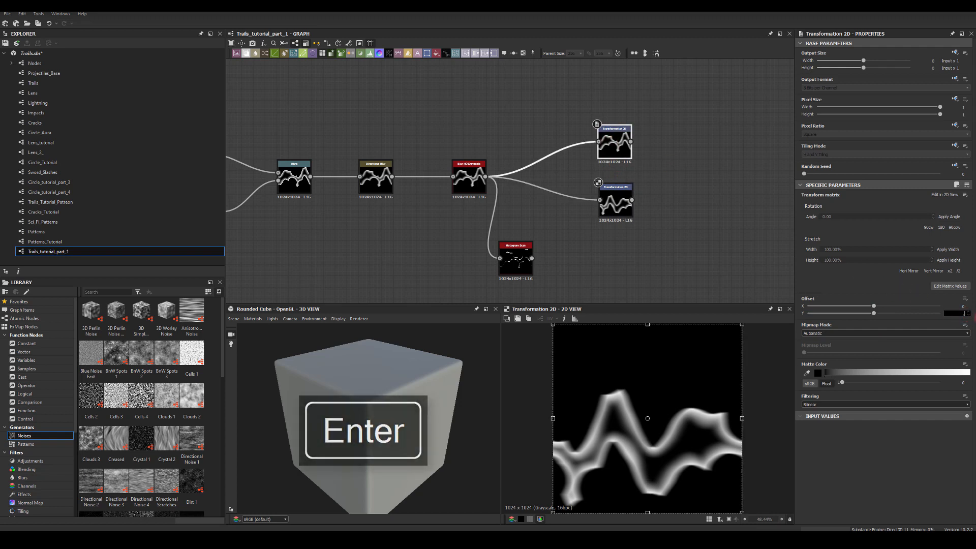
pyautogui.press('Return')
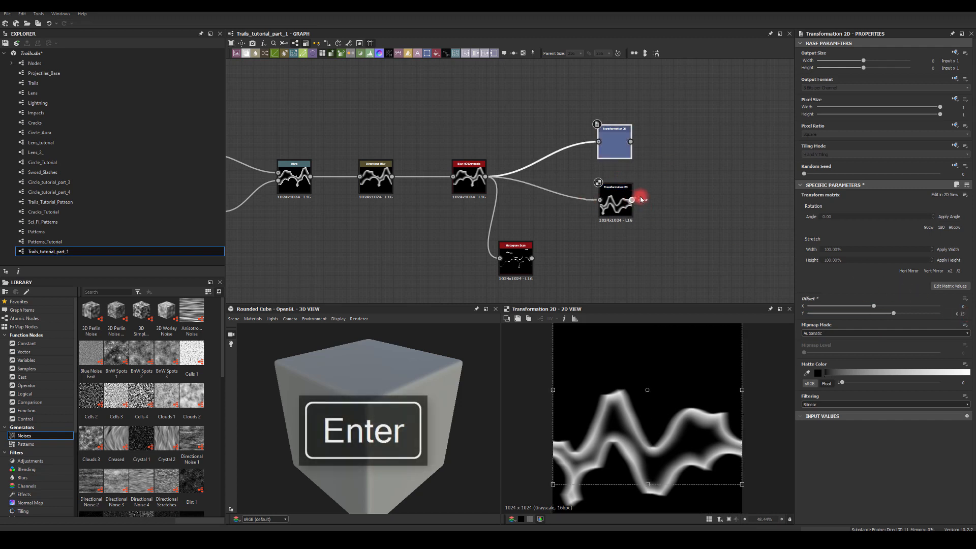
# Add a Blend node with the lower Transformation 2D as its background and the upper one as its foreground.
pyautogui.moveTo(631, 199); pyautogui.dragTo(701, 163)
pyautogui.write('bl')
pyautogui.click(710, 180)
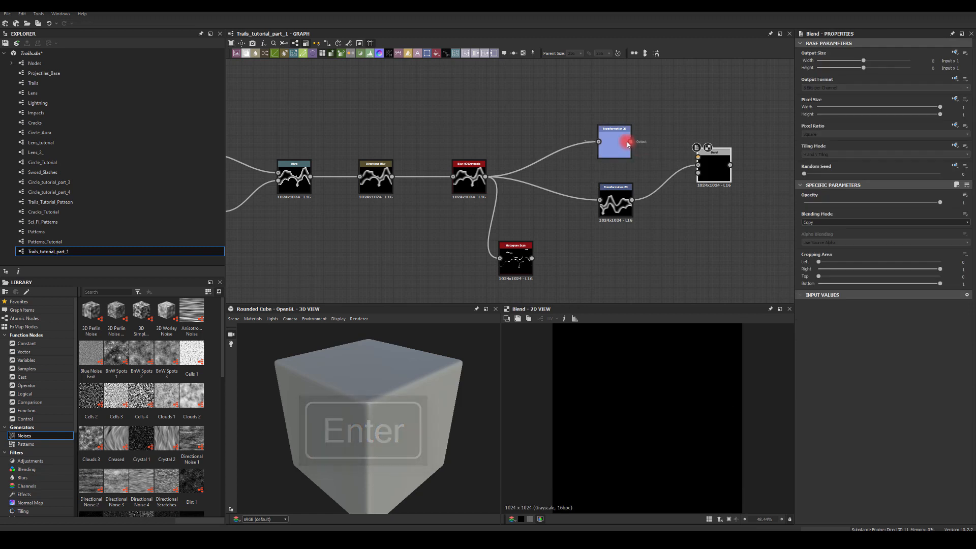
pyautogui.moveTo(631, 142); pyautogui.dragTo(698, 157)
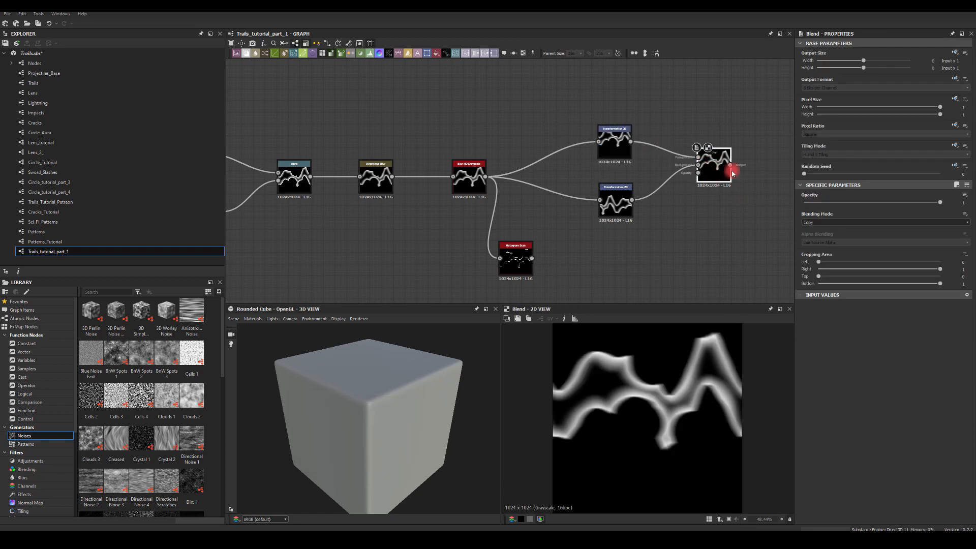
# Try Add (Linear Dodge) as the Blend node's blending mode, and settle on Subtract.
pyautogui.click(818, 222)
pyautogui.click(813, 234)
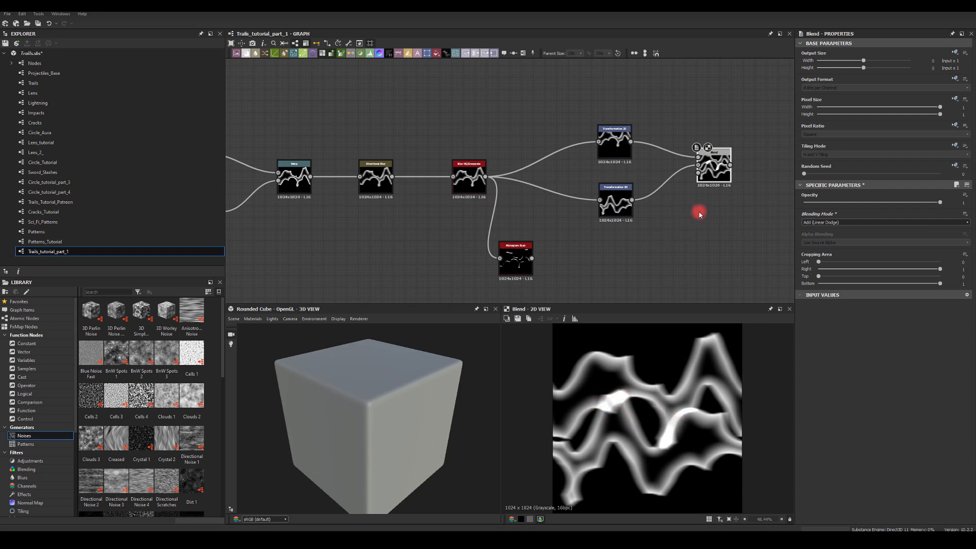
pyautogui.click(832, 223)
pyautogui.click(811, 243)
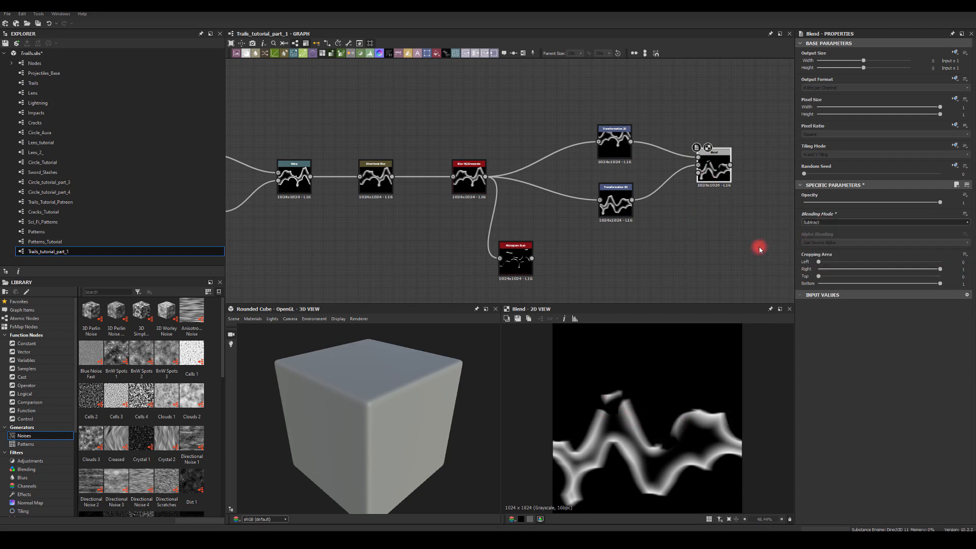
# Add a second Blend in Add (Linear Dodge) mode, with the Subtract Blend as background and the upper Transformation 2D as foreground.
pyautogui.moveTo(652, 225); pyautogui.dragTo(548, 213, button='middle')
pyautogui.moveTo(614, 148); pyautogui.dragTo(667, 146)
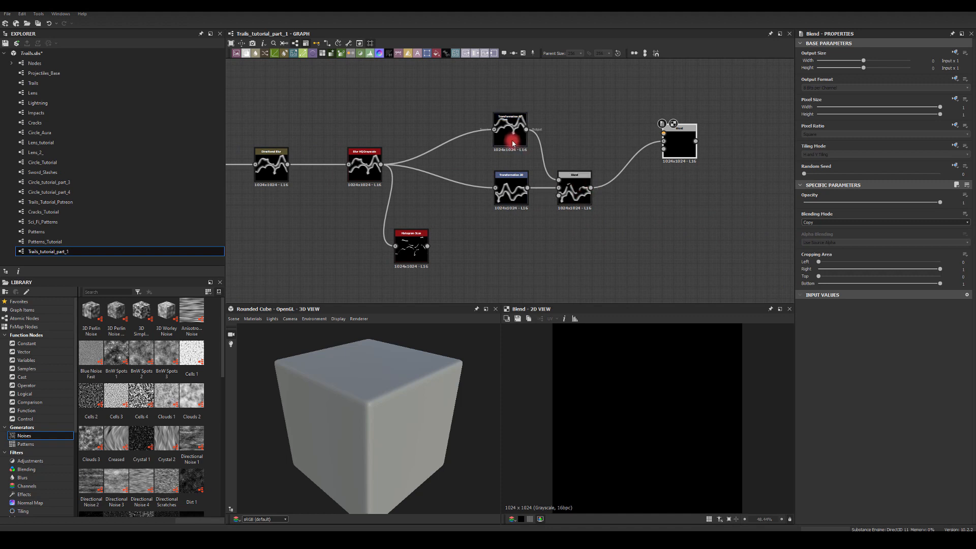
pyautogui.moveTo(526, 129); pyautogui.dragTo(663, 133)
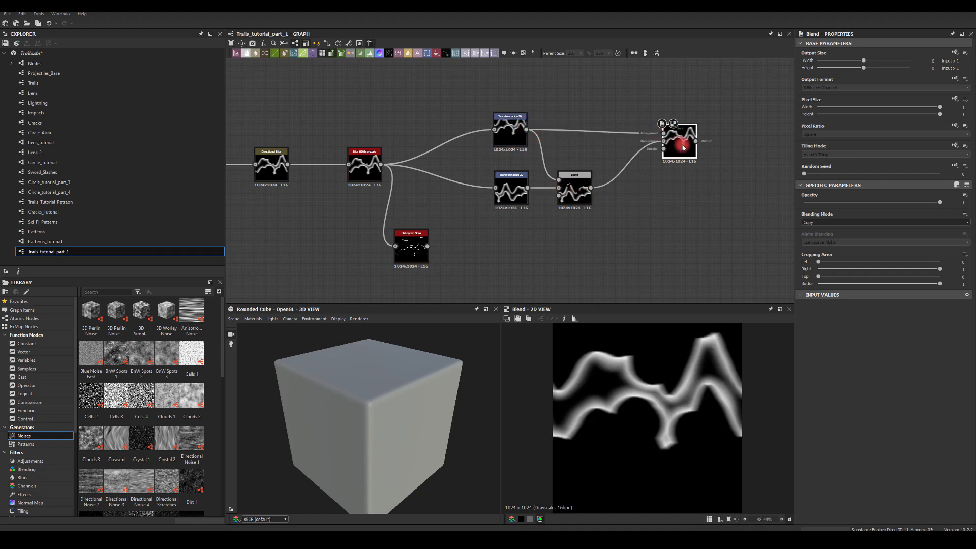
pyautogui.click(815, 223)
pyautogui.click(813, 232)
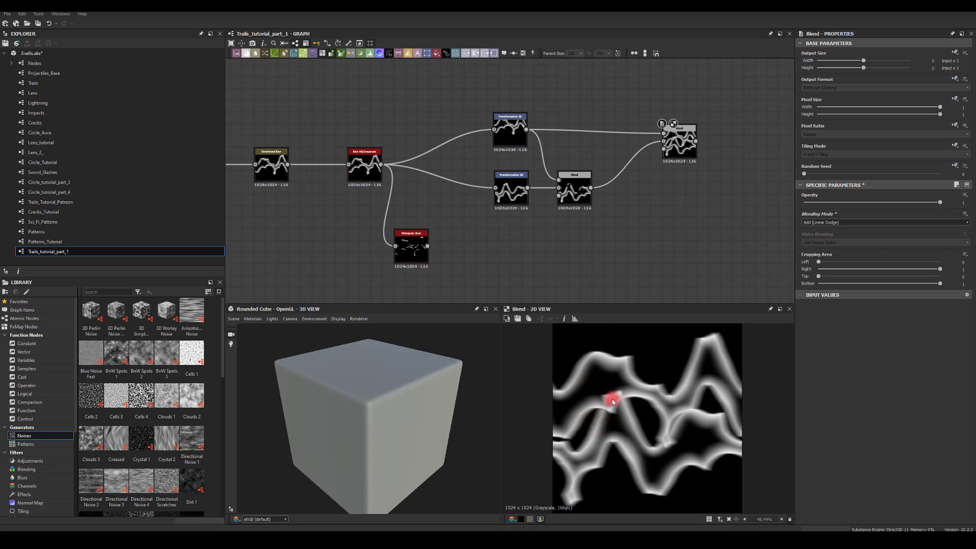
pyautogui.click(567, 176)
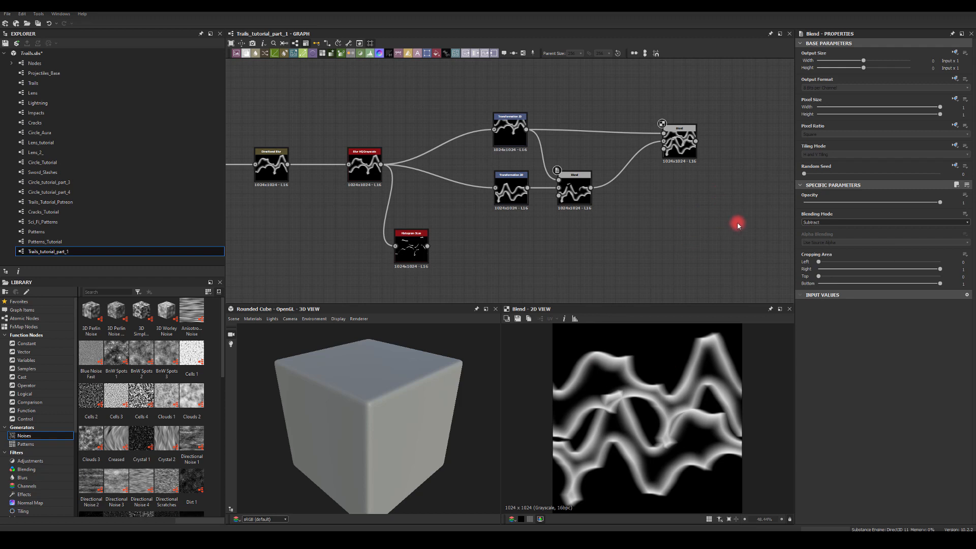
# Add a Gradient Map node fed by the output of the Add (Linear Dodge) Blend.
pyautogui.moveTo(738, 225); pyautogui.dragTo(593, 241, button='middle')
pyautogui.moveTo(552, 158); pyautogui.dragTo(654, 155)
pyautogui.write('gr')
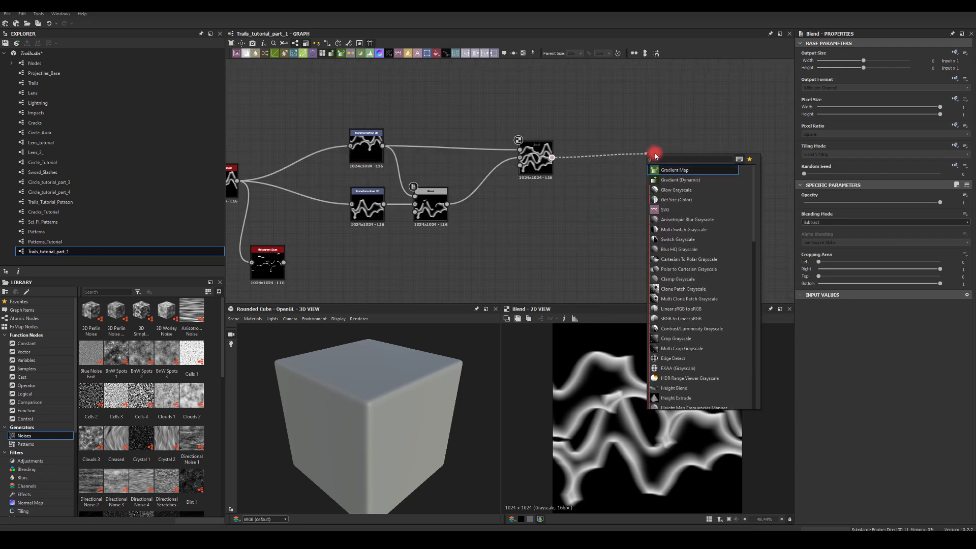
pyautogui.click(671, 171)
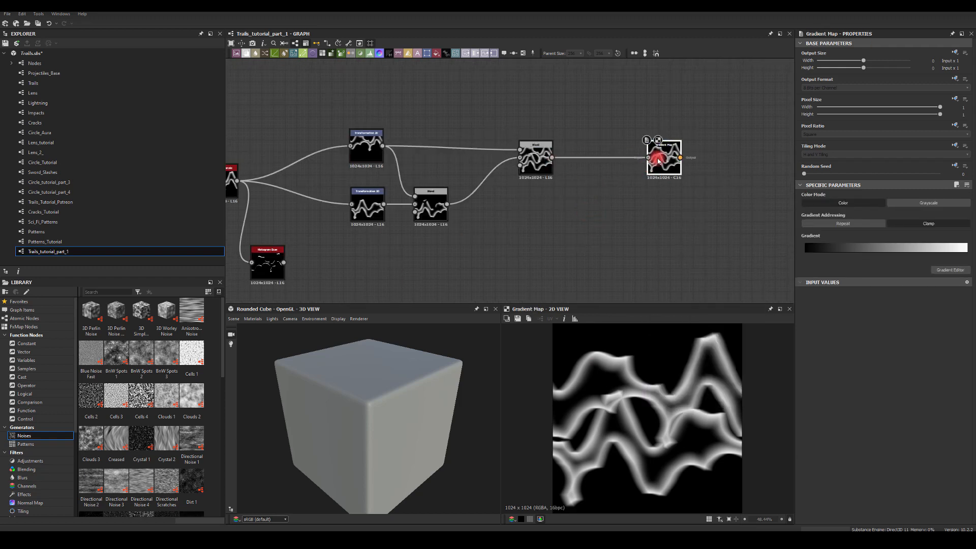
# Add a key near the white end of the Gradient Map's gradient and color it bright blue (#0073ff).
pyautogui.click(949, 270)
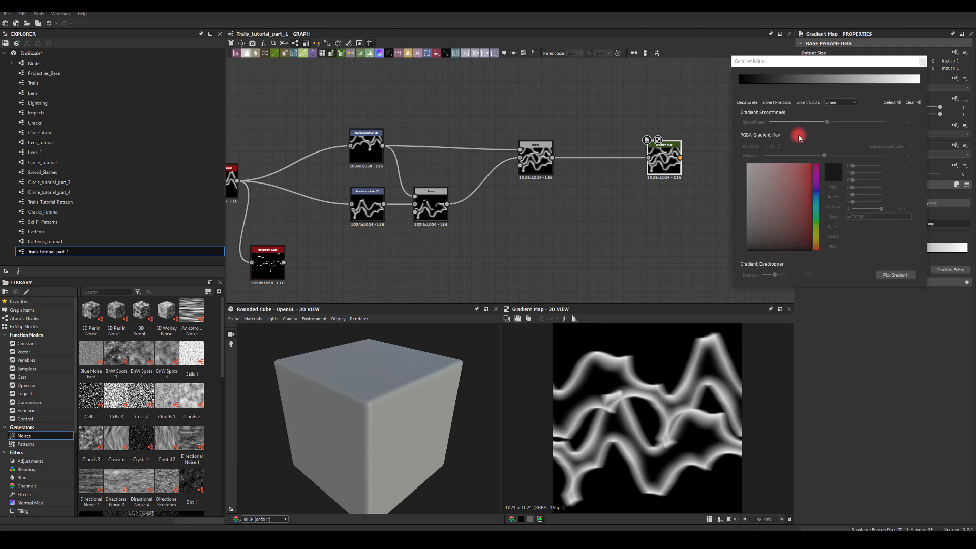
pyautogui.click(902, 80)
pyautogui.click(816, 244)
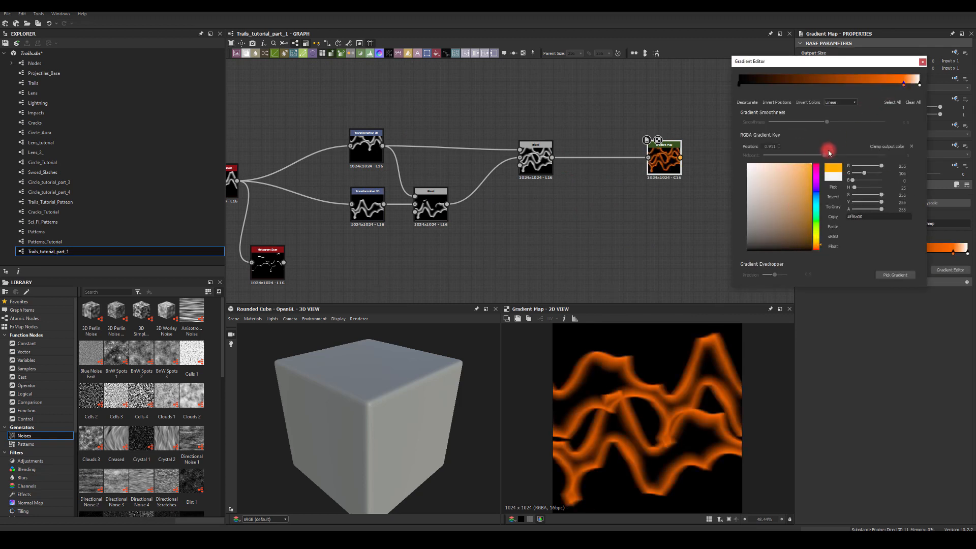
pyautogui.click(811, 193)
pyautogui.click(817, 198)
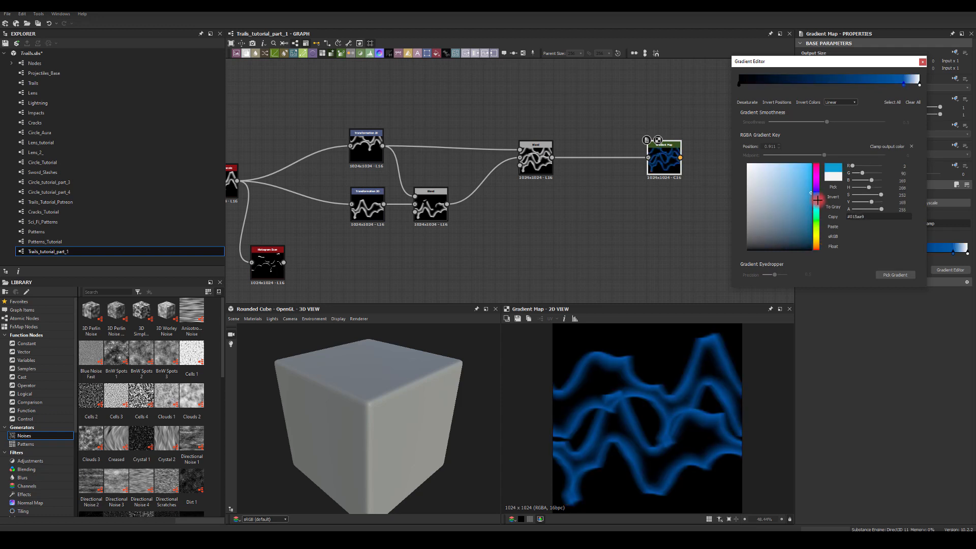
pyautogui.click(816, 203)
pyautogui.click(816, 200)
pyautogui.click(816, 204)
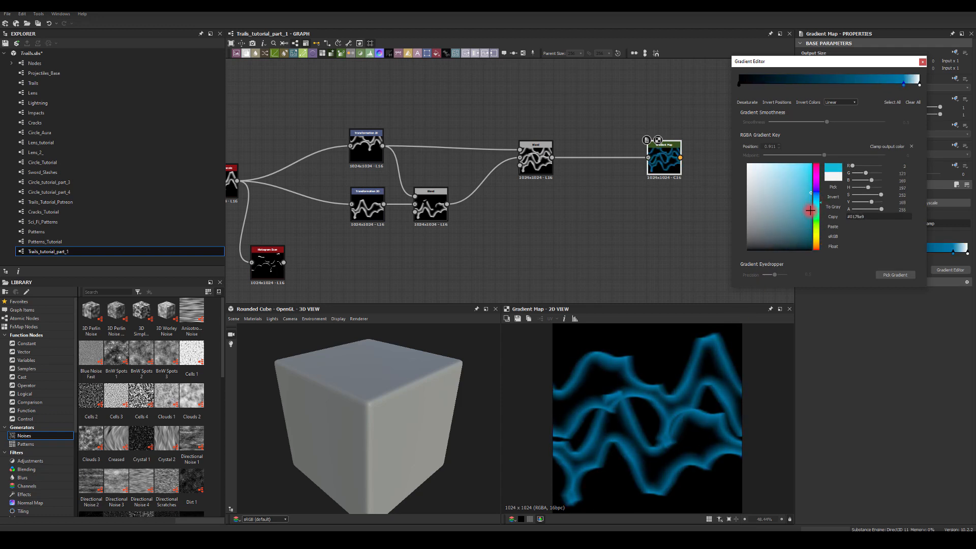
pyautogui.click(816, 198)
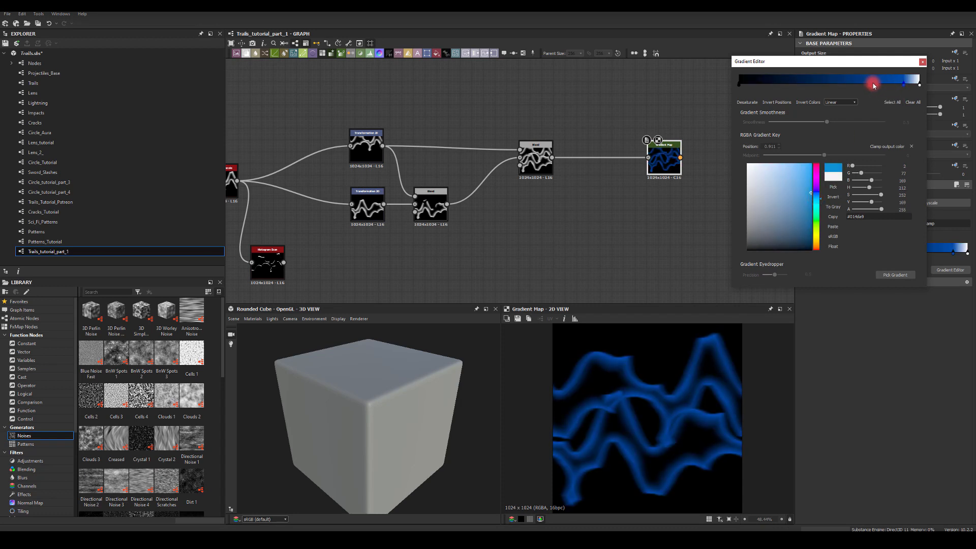
pyautogui.moveTo(808, 182); pyautogui.dragTo(850, 130)
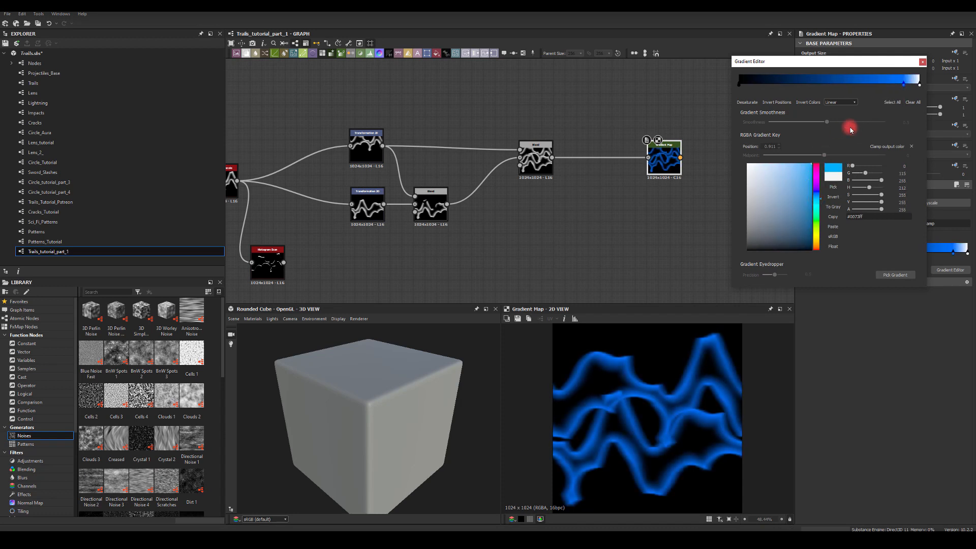
# Add a violet (#5400ff) key near the gradient's middle and move the blue key back to about position 0.7.
pyautogui.click(843, 82)
pyautogui.click(815, 187)
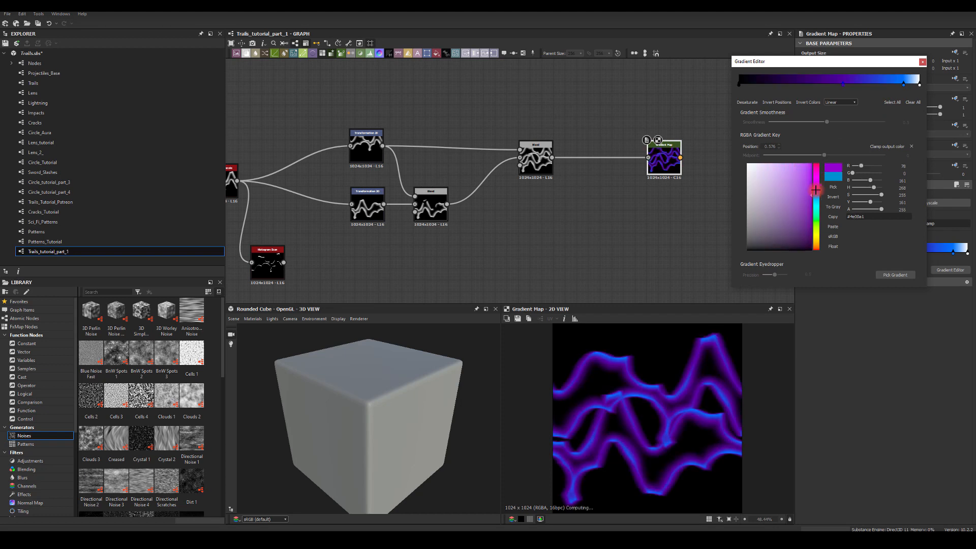
pyautogui.moveTo(804, 181); pyautogui.dragTo(825, 139)
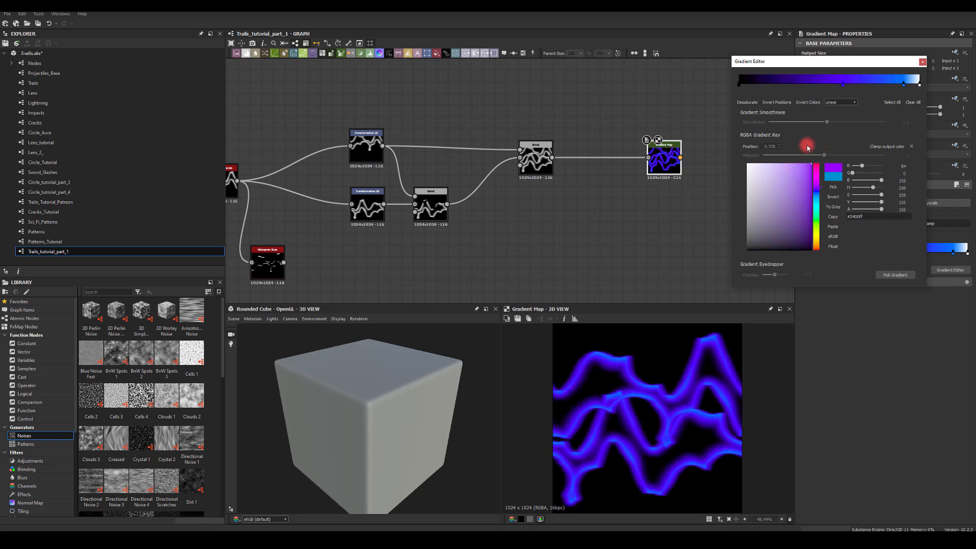
pyautogui.moveTo(908, 86); pyautogui.dragTo(868, 88)
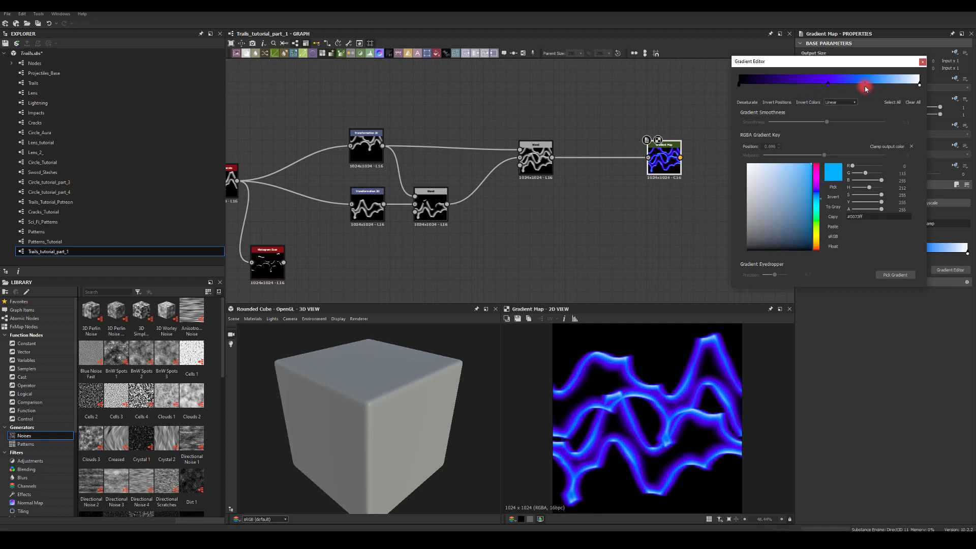
pyautogui.click(923, 62)
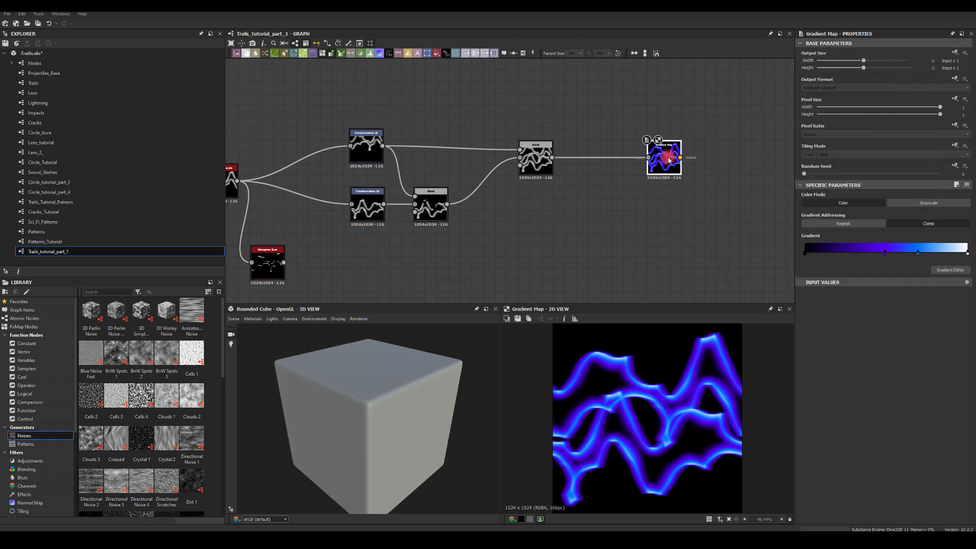
# Add a Blend in Add (Linear Dodge) mode, with the previous Add Blend as background and the Histogram Scan as foreground.
pyautogui.moveTo(670, 161); pyautogui.dragTo(716, 160)
pyautogui.moveTo(539, 202); pyautogui.dragTo(599, 189, button='middle')
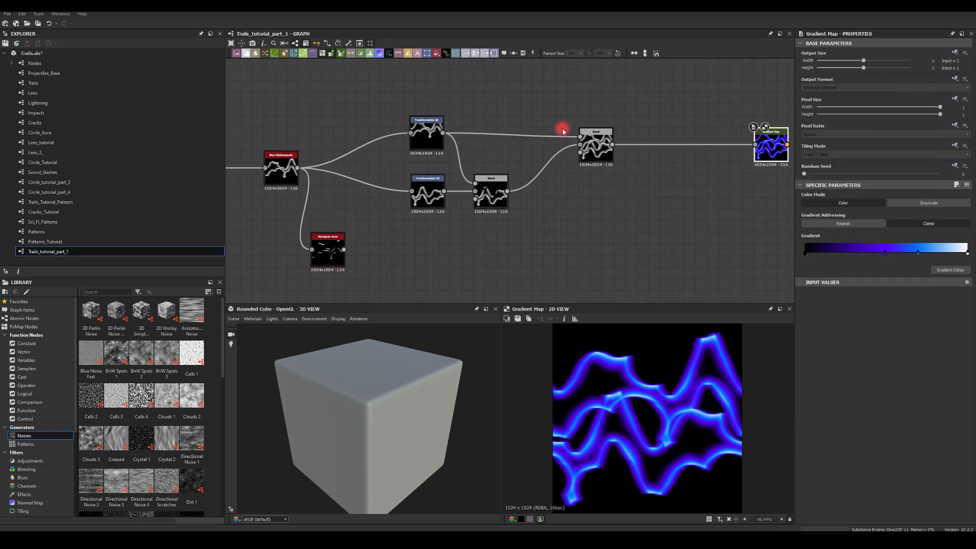
pyautogui.doubleClick(329, 254)
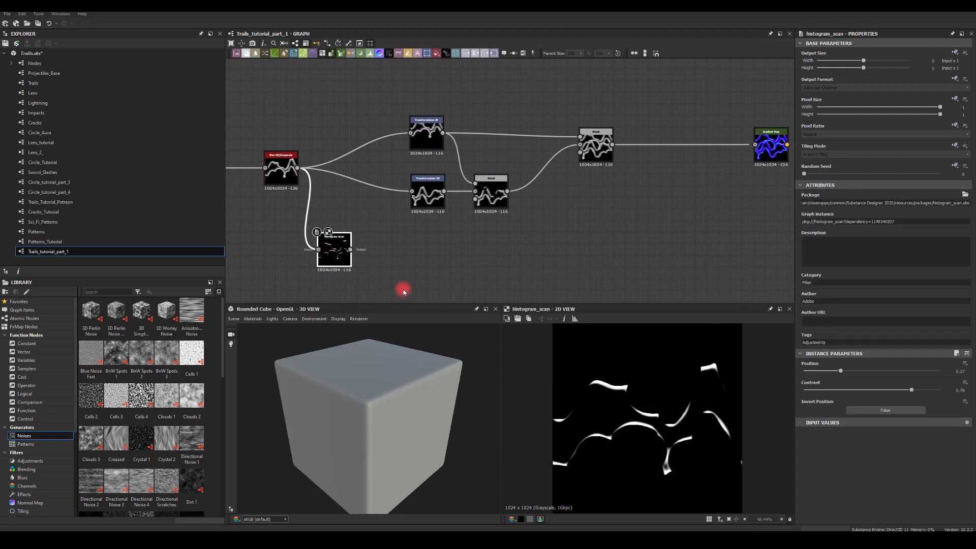
pyautogui.click(603, 384)
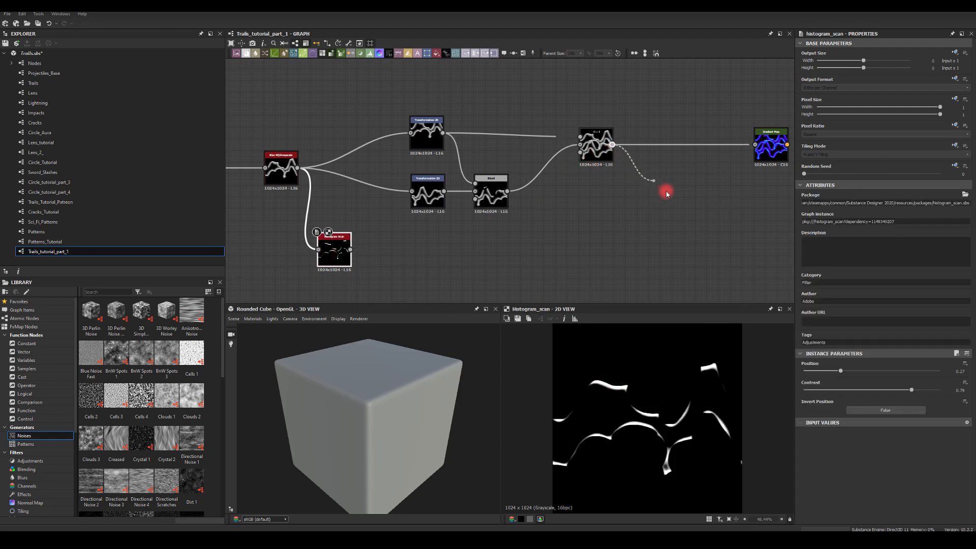
pyautogui.moveTo(666, 193); pyautogui.dragTo(671, 195)
pyautogui.write('bl')
pyautogui.click(691, 219)
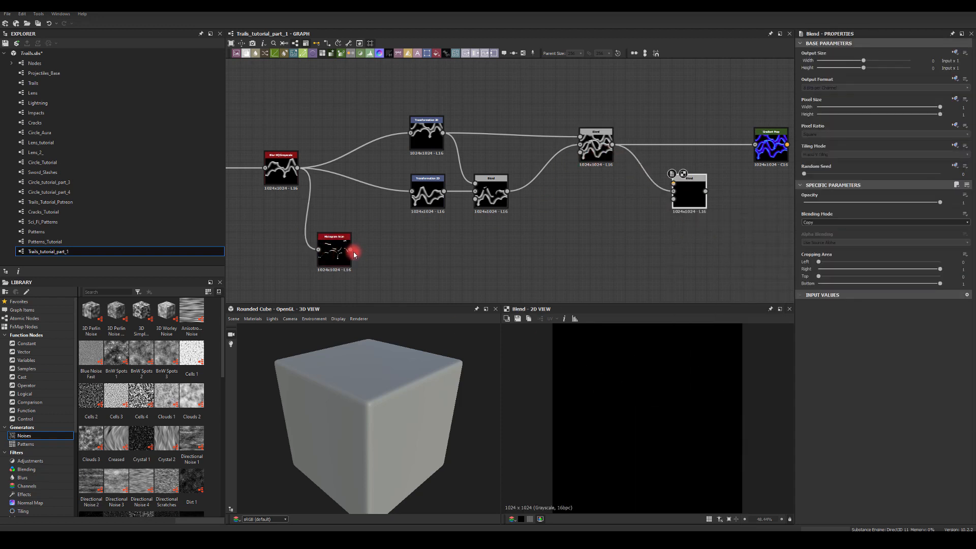
pyautogui.moveTo(354, 254); pyautogui.dragTo(672, 184)
pyautogui.click(827, 224)
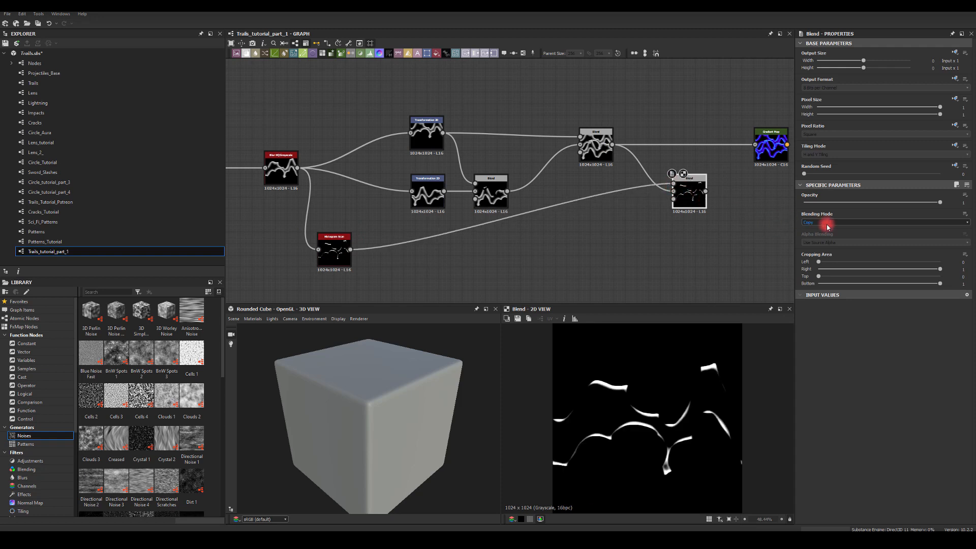
pyautogui.click(812, 232)
pyautogui.moveTo(697, 220); pyautogui.dragTo(656, 242, button='middle')
pyautogui.click(633, 214)
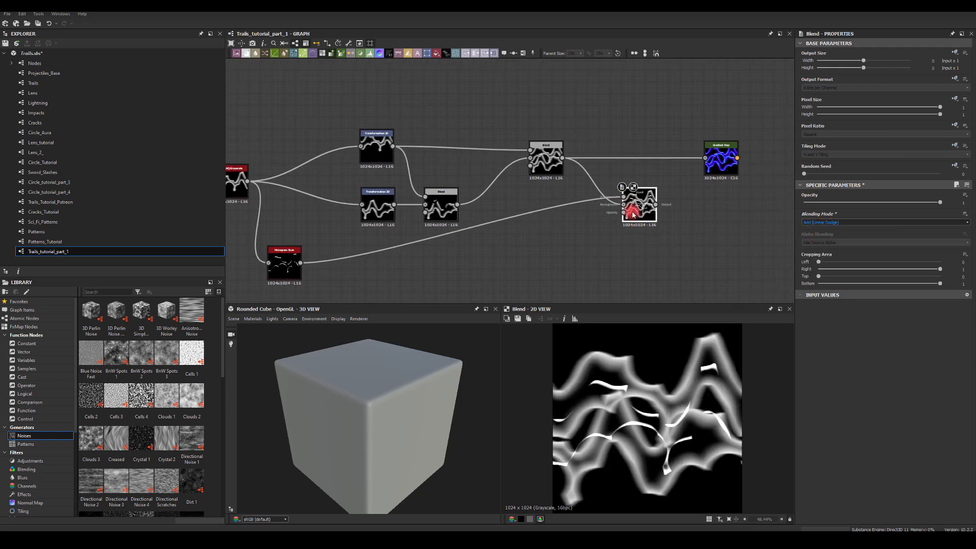
# Insert a copy of the lower Transformation 2D between the Histogram Scan and the new Blend's foreground.
pyautogui.moveTo(432, 228); pyautogui.dragTo(488, 200, button='middle')
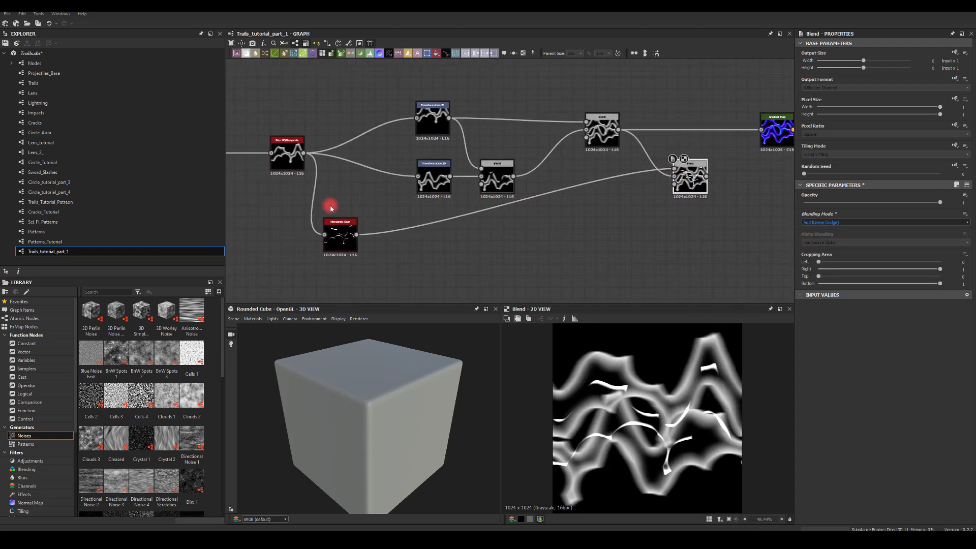
pyautogui.click(342, 230)
pyautogui.click(436, 183)
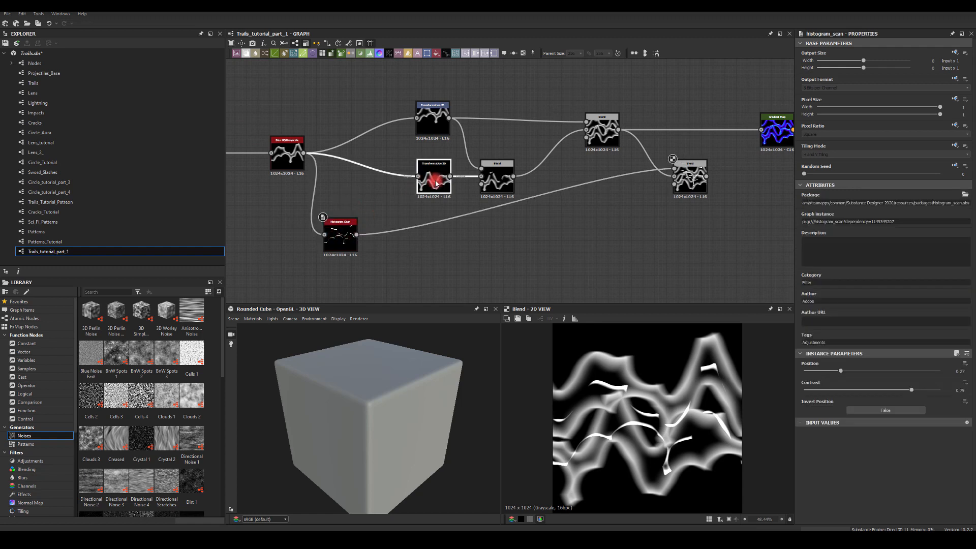
pyautogui.hotkey('ctrl', 'c')
pyautogui.click(427, 209)
pyautogui.hotkey('ctrl', 'v')
pyautogui.moveTo(492, 189); pyautogui.dragTo(674, 169)
pyautogui.click(689, 179)
pyautogui.moveTo(452, 222); pyautogui.dragTo(429, 232)
pyautogui.moveTo(528, 270); pyautogui.dragTo(358, 272, button='middle')
pyautogui.moveTo(519, 177); pyautogui.dragTo(524, 173)
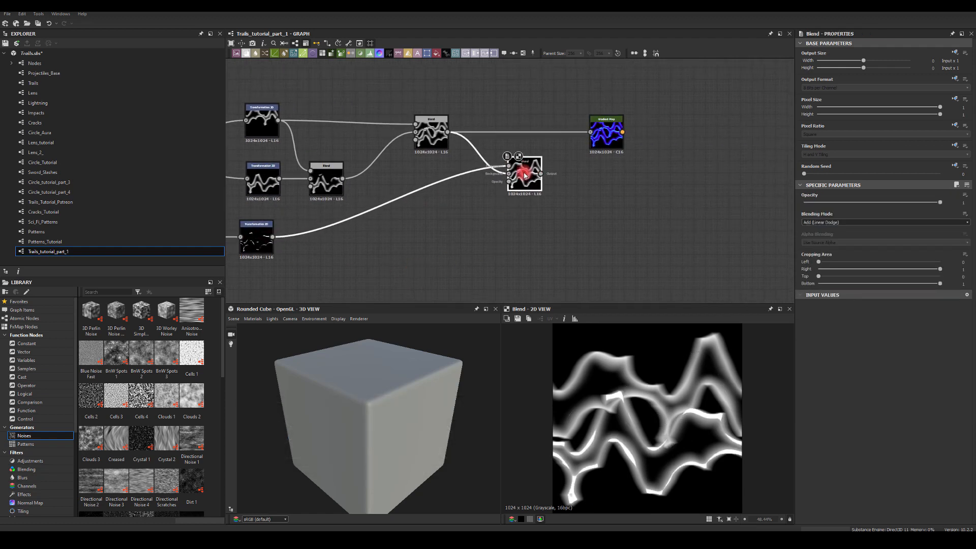
# Insert a Blur HQ Grayscale between the copied Transformation 2D and the Blend, with Intensity about 2.5.
pyautogui.moveTo(425, 251)
pyautogui.mouseDown()
pyautogui.moveTo(451, 248)
pyautogui.moveTo(429, 243)
pyautogui.mouseUp()
pyautogui.write('blur')
pyautogui.click(467, 283)
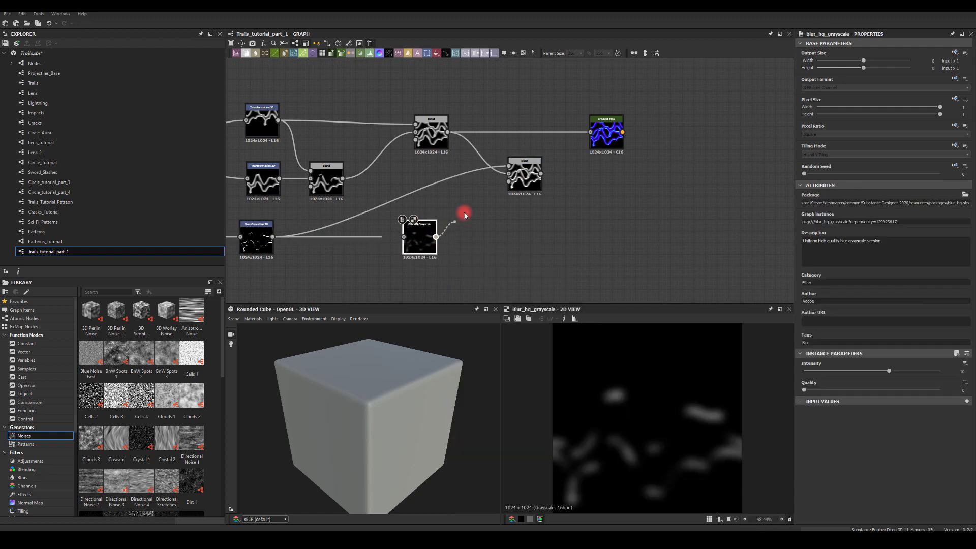
pyautogui.moveTo(464, 216); pyautogui.dragTo(509, 167)
pyautogui.doubleClick(522, 172)
pyautogui.click(414, 236)
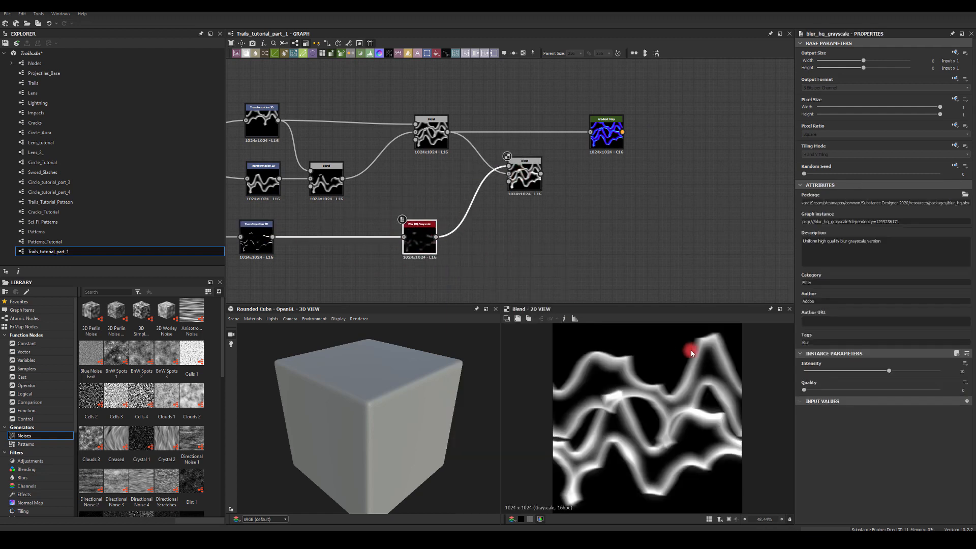
pyautogui.moveTo(889, 373); pyautogui.dragTo(823, 372)
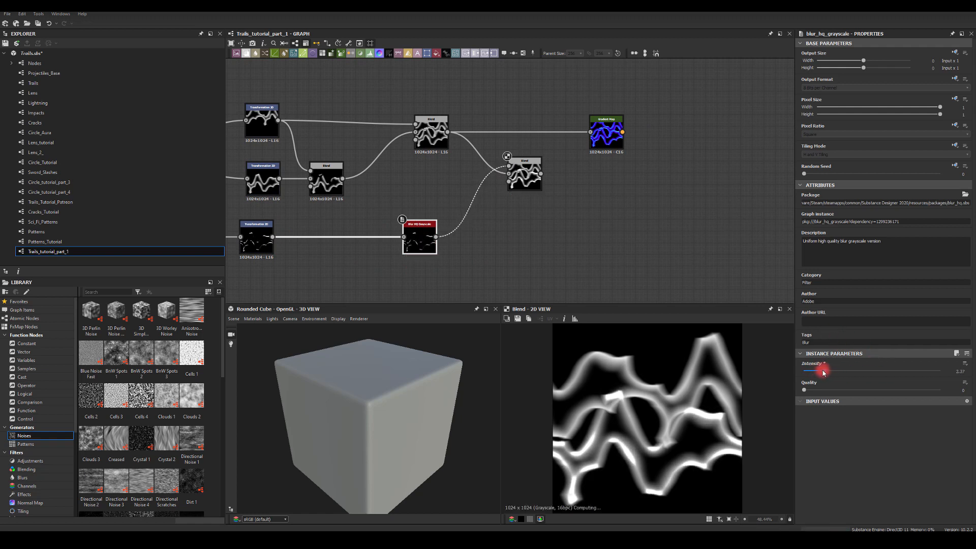
# Duplicate the upper Transformation 2D, place the copy above it, and feed it from the Histogram Scan.
pyautogui.moveTo(567, 278); pyautogui.dragTo(701, 297, button='middle')
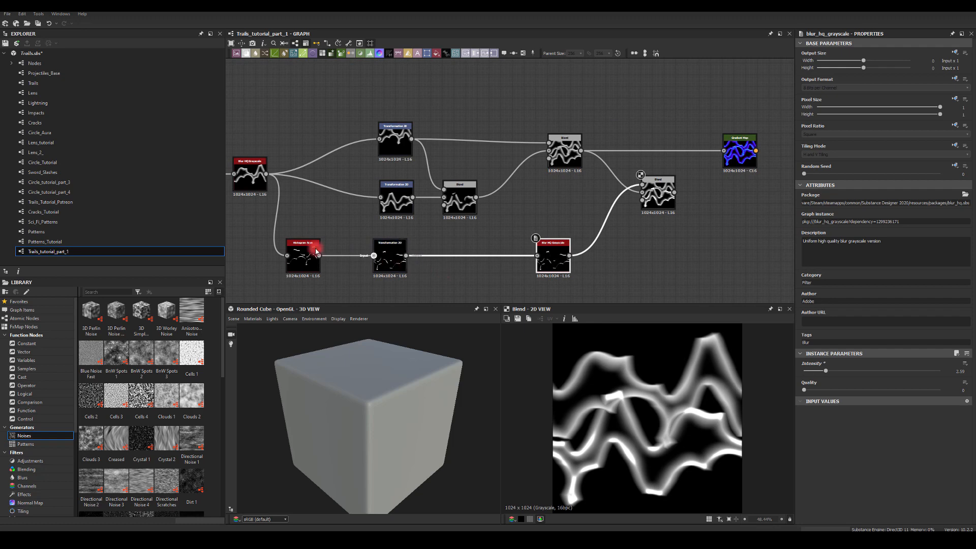
pyautogui.click(316, 251)
pyautogui.hotkey('ctrl', 'c')
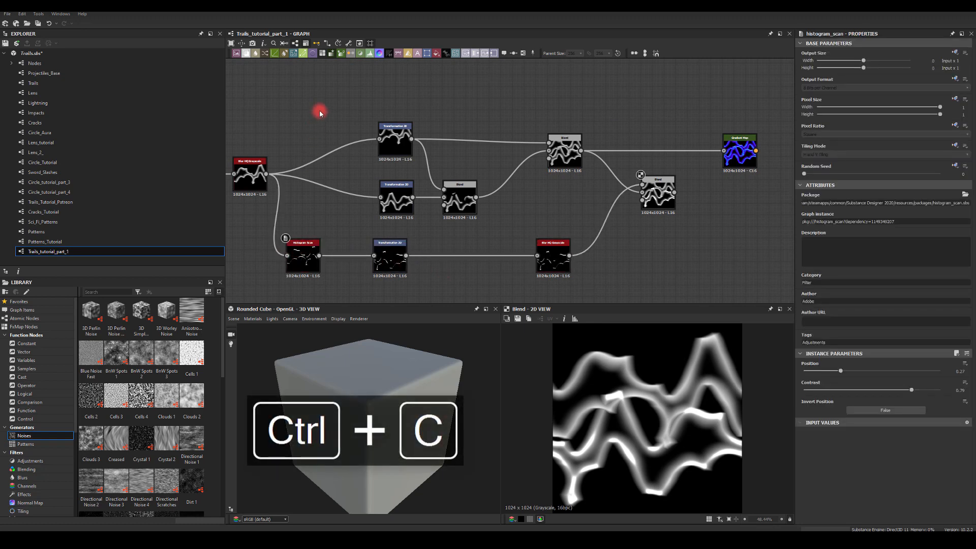
pyautogui.click(396, 258)
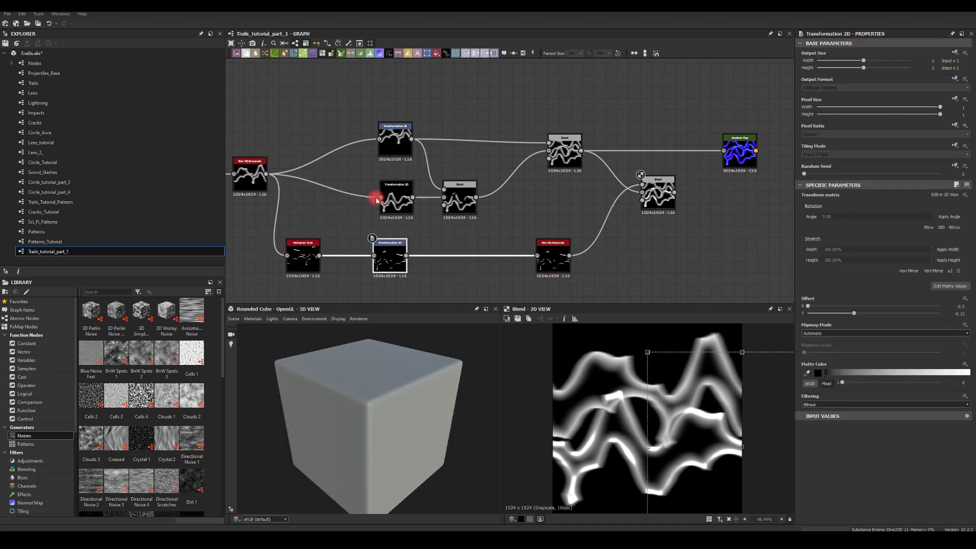
pyautogui.click(379, 137)
pyautogui.hotkey('ctrl', 'c')
pyautogui.hotkey('ctrl', 'v')
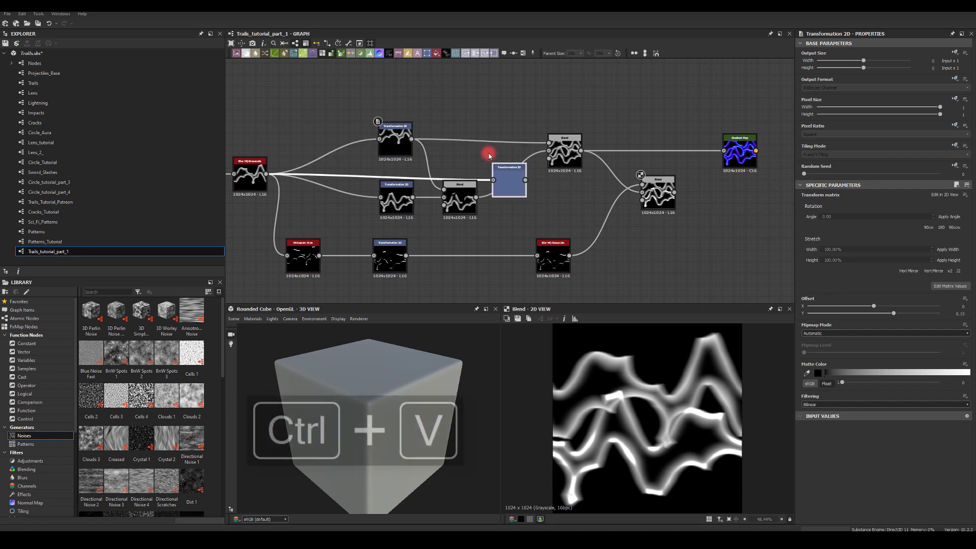
pyautogui.click(404, 101)
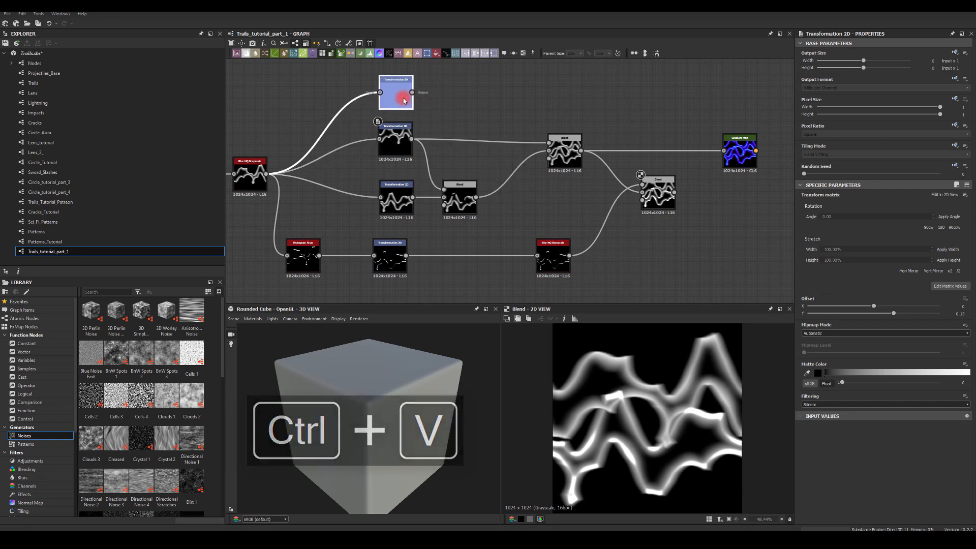
pyautogui.click(319, 262)
pyautogui.moveTo(321, 256); pyautogui.dragTo(381, 92)
pyautogui.click(401, 94)
pyautogui.doubleClick(403, 94)
pyautogui.moveTo(439, 103); pyautogui.dragTo(399, 105, button='middle')
# Add another Blend with the latest Blend as its background, and move the Gradient Map away to make room.
pyautogui.moveTo(642, 196); pyautogui.dragTo(659, 185)
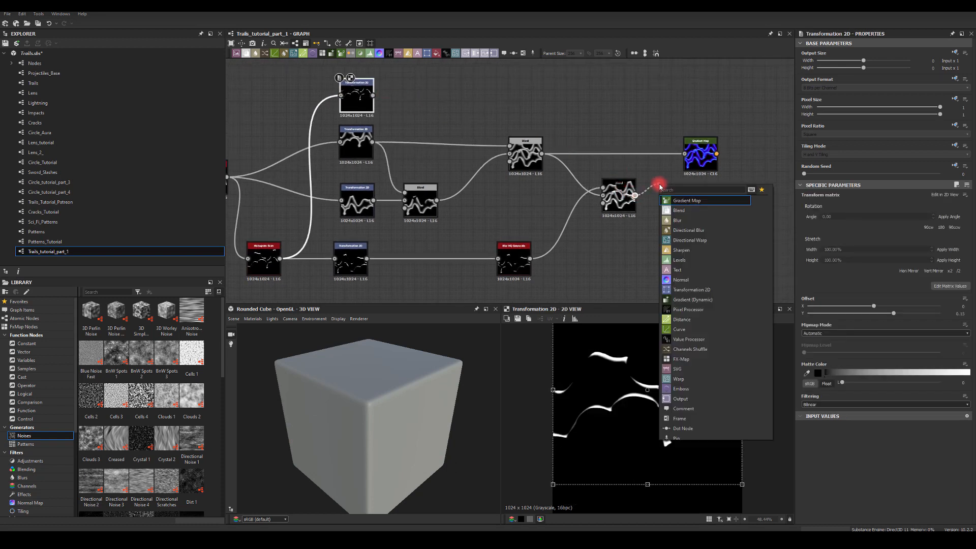
pyautogui.write('bl')
pyautogui.click(680, 202)
pyautogui.moveTo(702, 157); pyautogui.dragTo(748, 135)
# Route the topmost Transformation 2D through a copy of Blur HQ Grayscale into the new Blend's foreground, in Add (Linear Dodge) mode.
pyautogui.click(513, 259)
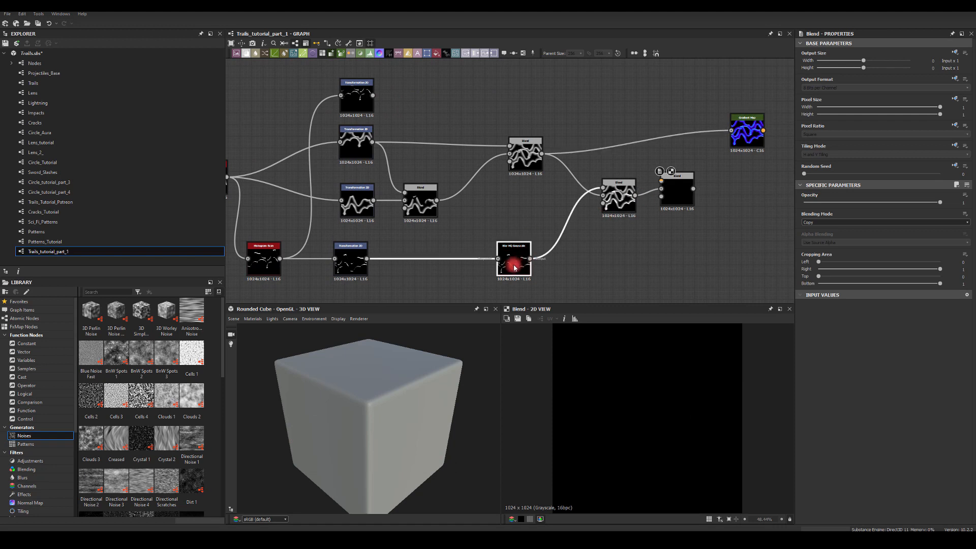
pyautogui.hotkey('ctrl', 'c')
pyautogui.hotkey('ctrl', 'v')
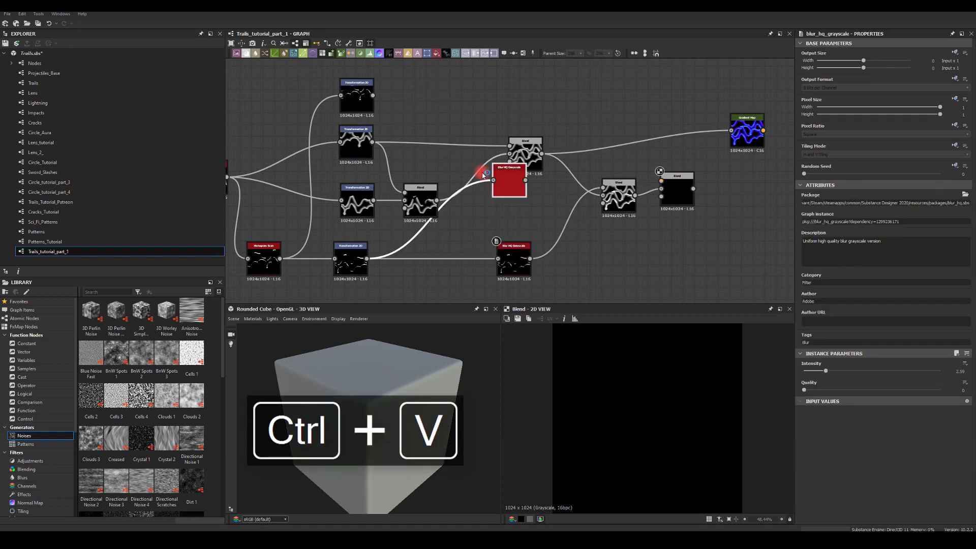
pyautogui.moveTo(439, 130); pyautogui.dragTo(429, 94)
pyautogui.moveTo(657, 179); pyautogui.dragTo(660, 181)
pyautogui.click(677, 191)
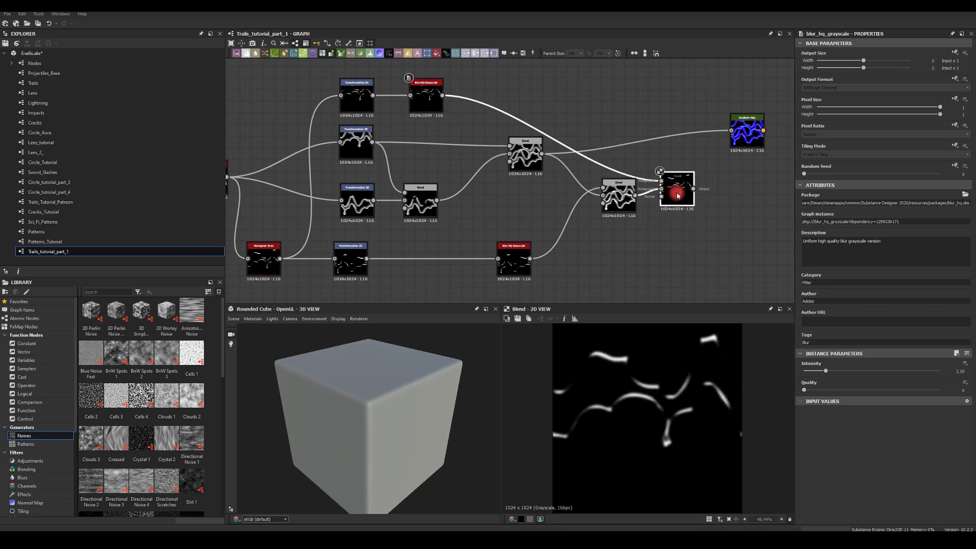
pyautogui.click(812, 222)
pyautogui.click(812, 234)
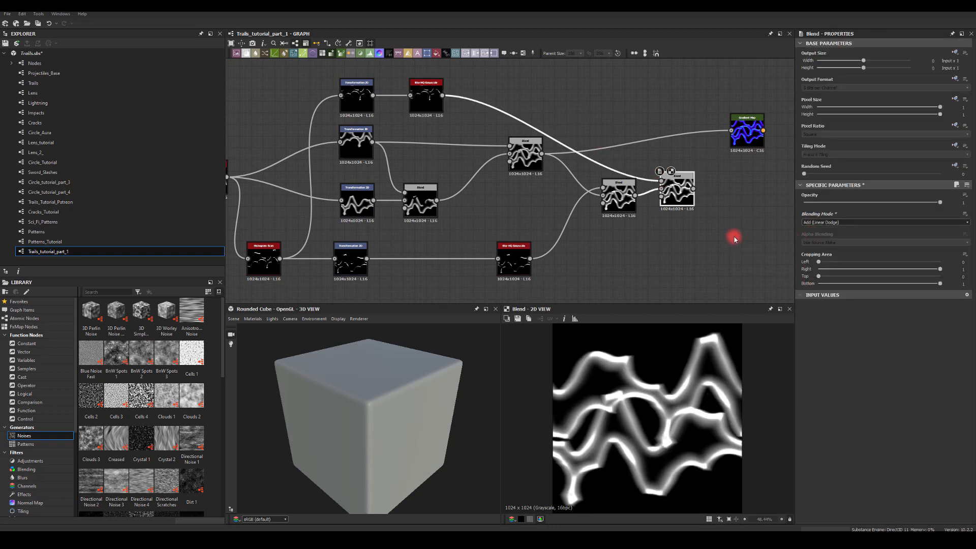
# Feed the Gradient Map from the newest Blend and shift its blue key slightly toward the white end.
pyautogui.moveTo(736, 232); pyautogui.dragTo(670, 229, button='middle')
pyautogui.moveTo(621, 192); pyautogui.dragTo(666, 127)
pyautogui.doubleClick(683, 134)
pyautogui.click(573, 375)
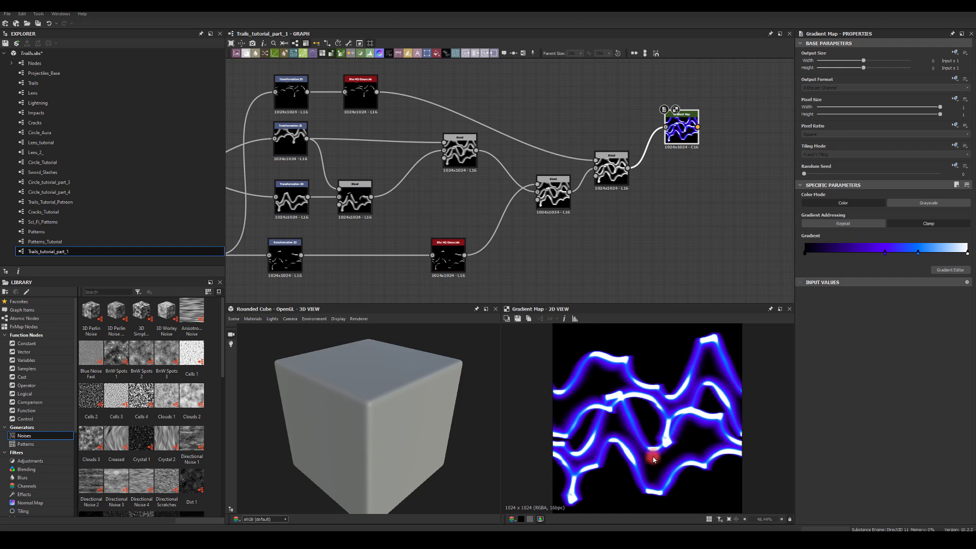
pyautogui.moveTo(653, 234); pyautogui.dragTo(622, 246, button='middle')
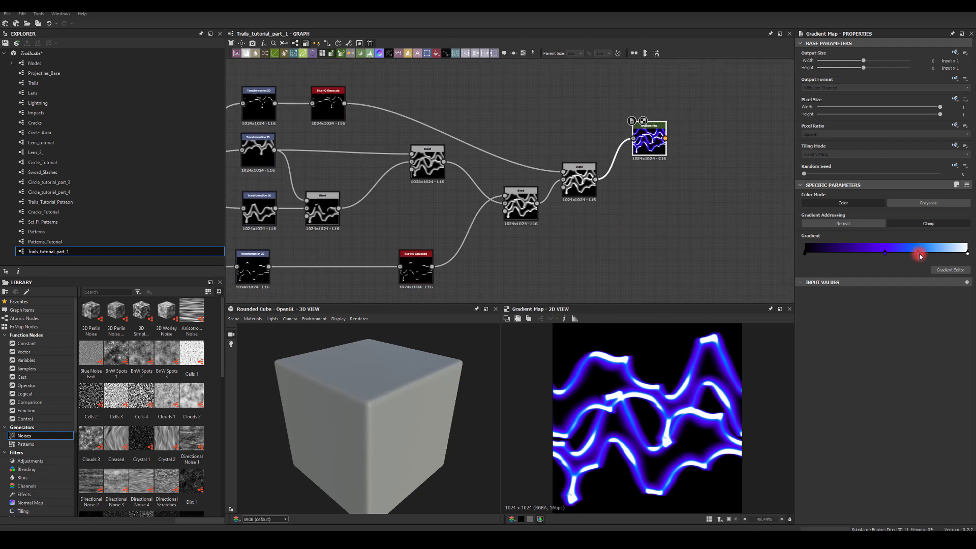
pyautogui.moveTo(920, 255)
pyautogui.mouseDown()
pyautogui.moveTo(960, 246)
pyautogui.moveTo(906, 260)
pyautogui.moveTo(933, 260)
pyautogui.mouseUp()
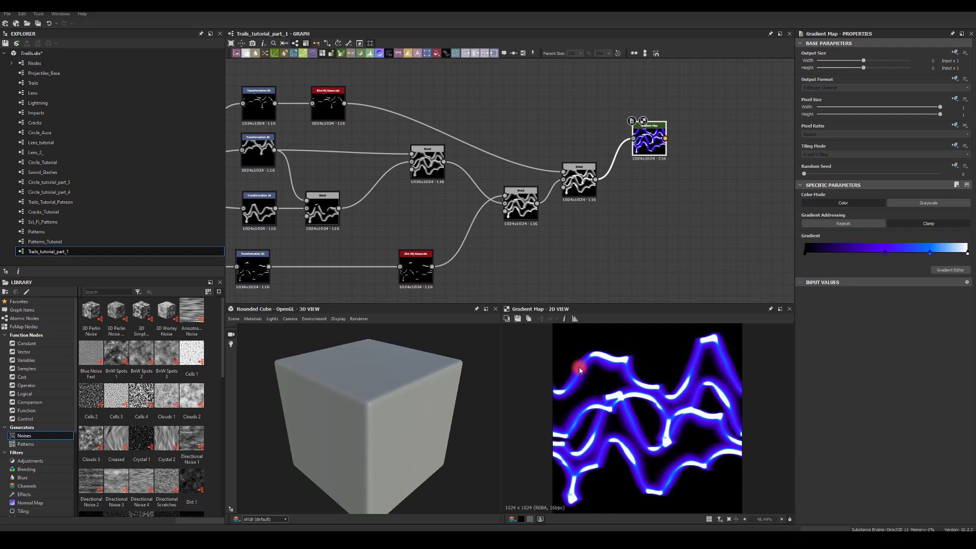
# Line up the Gradient Map with the last Blend and add a Glow node to its output.
pyautogui.moveTo(630, 222); pyautogui.dragTo(524, 246, button='middle')
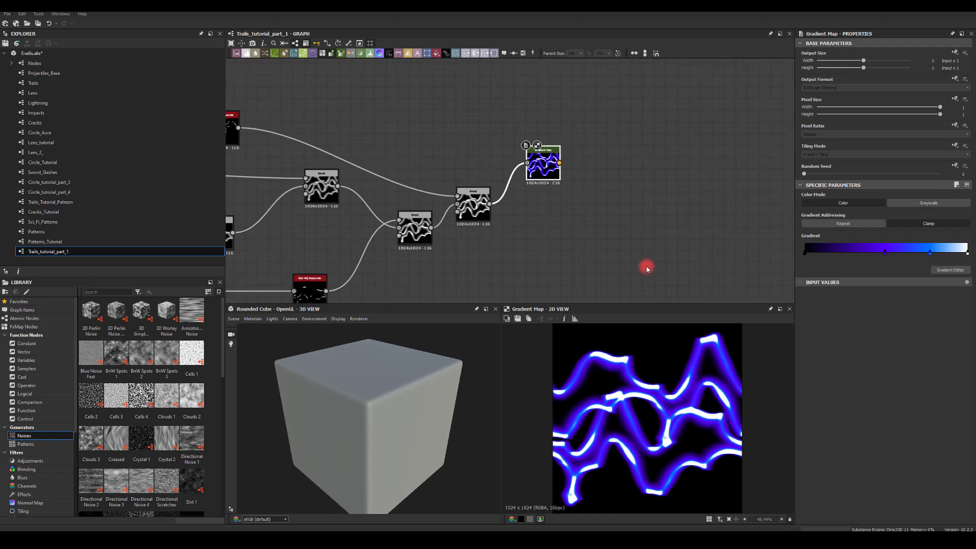
pyautogui.moveTo(592, 227); pyautogui.dragTo(568, 234, button='middle')
pyautogui.moveTo(528, 170); pyautogui.dragTo(591, 209)
pyautogui.write('glow')
pyautogui.click(613, 219)
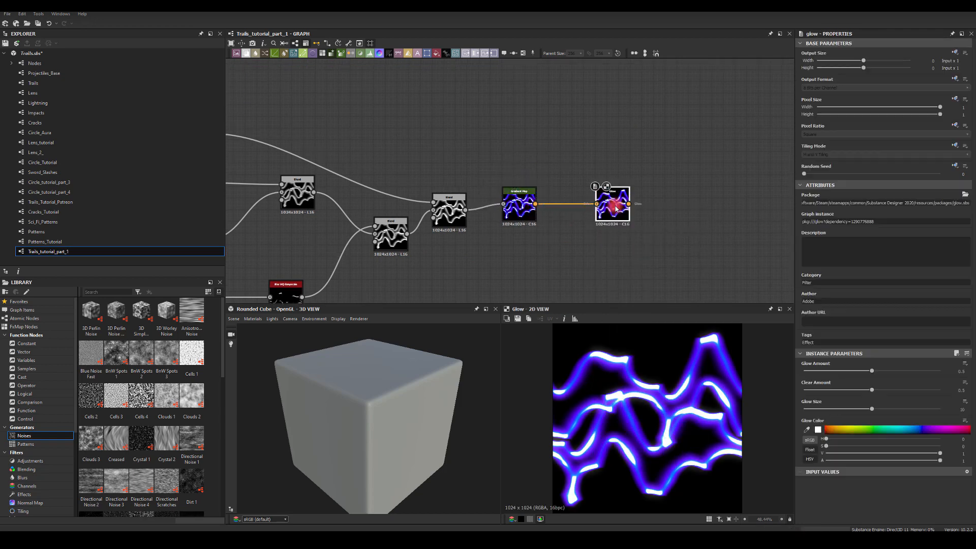
# Set the Glow node's Glow Color to bright blue (#0061ff).
pyautogui.click(819, 431)
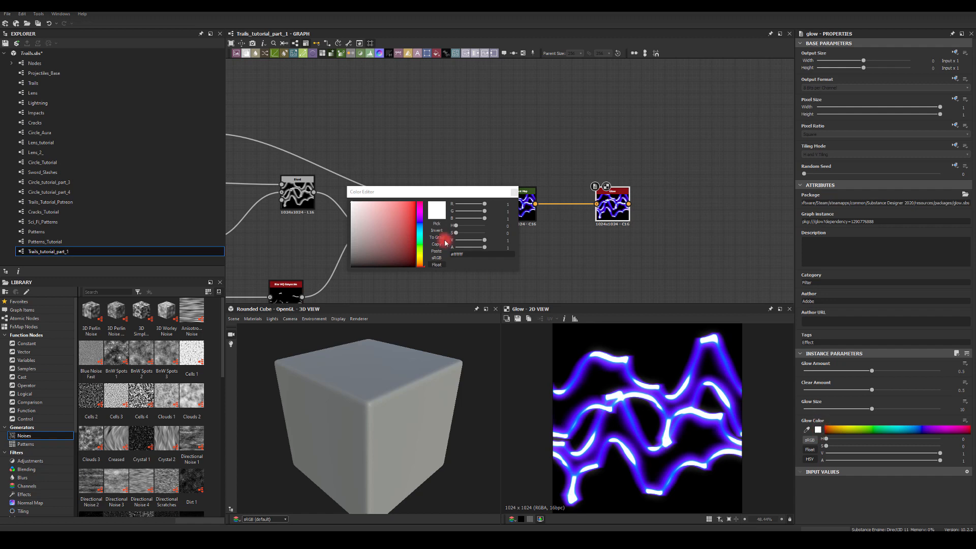
pyautogui.click(420, 227)
pyautogui.moveTo(403, 218); pyautogui.dragTo(427, 190)
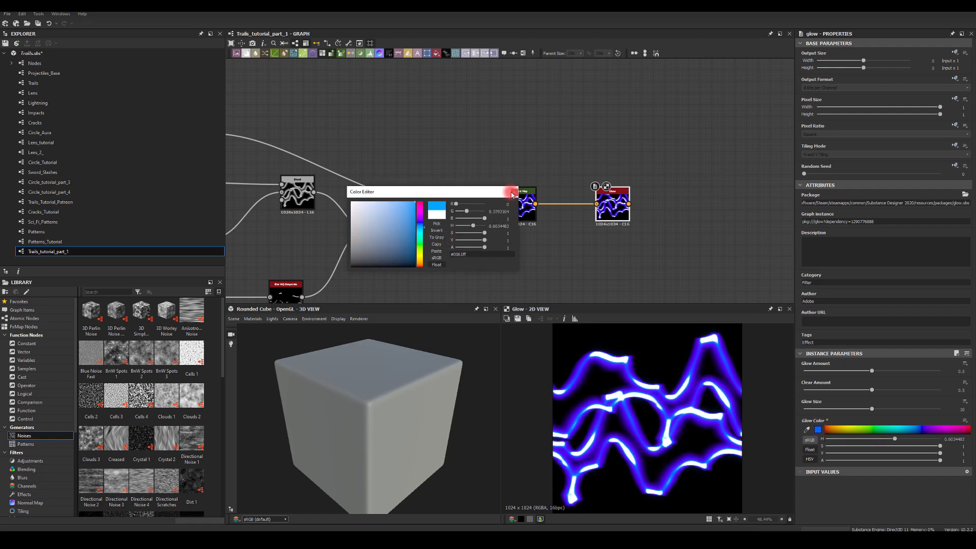
pyautogui.click(512, 193)
# Tune the Glow node to Glow Amount 0.57, Clear Amount 0.17 and Glow Size 20.
pyautogui.moveTo(869, 410); pyautogui.dragTo(870, 390)
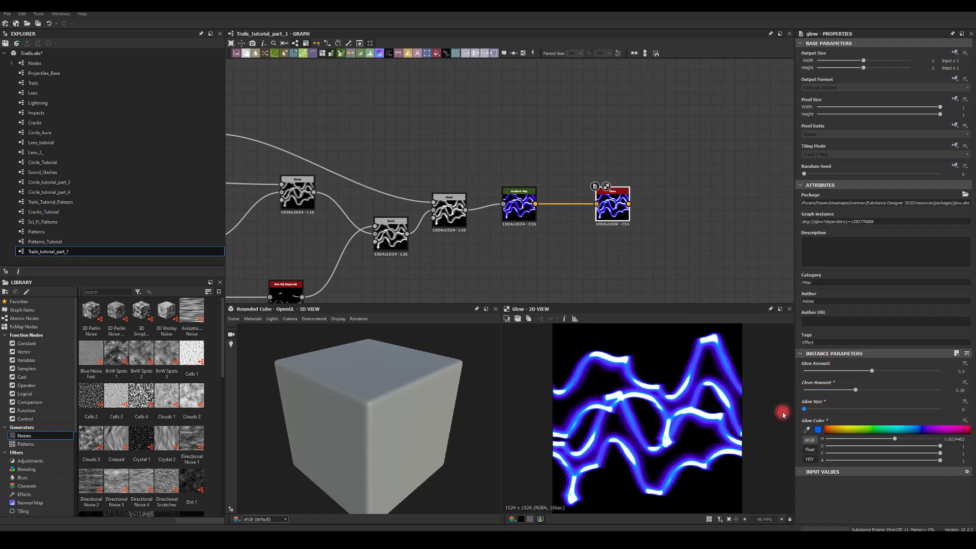
pyautogui.moveTo(804, 409); pyautogui.dragTo(912, 404)
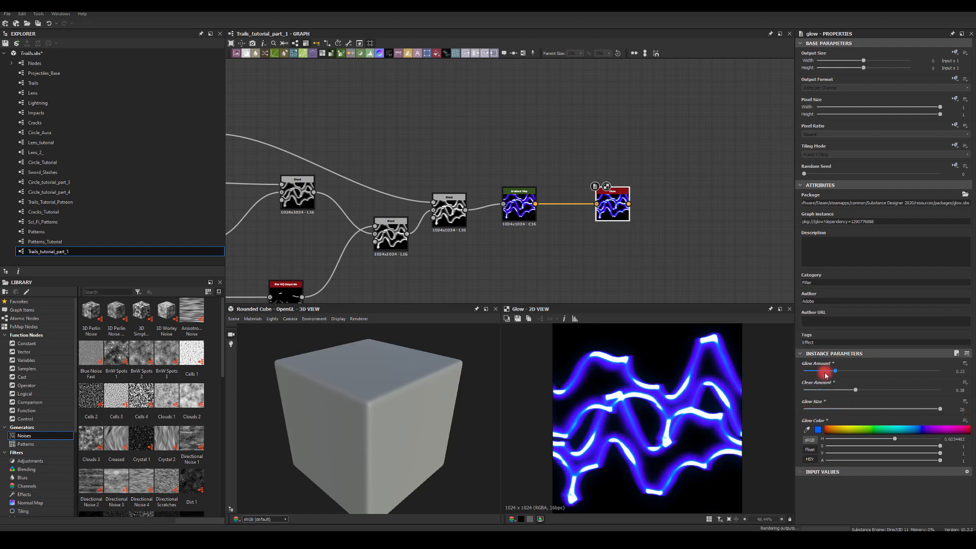
pyautogui.moveTo(825, 375); pyautogui.dragTo(835, 399)
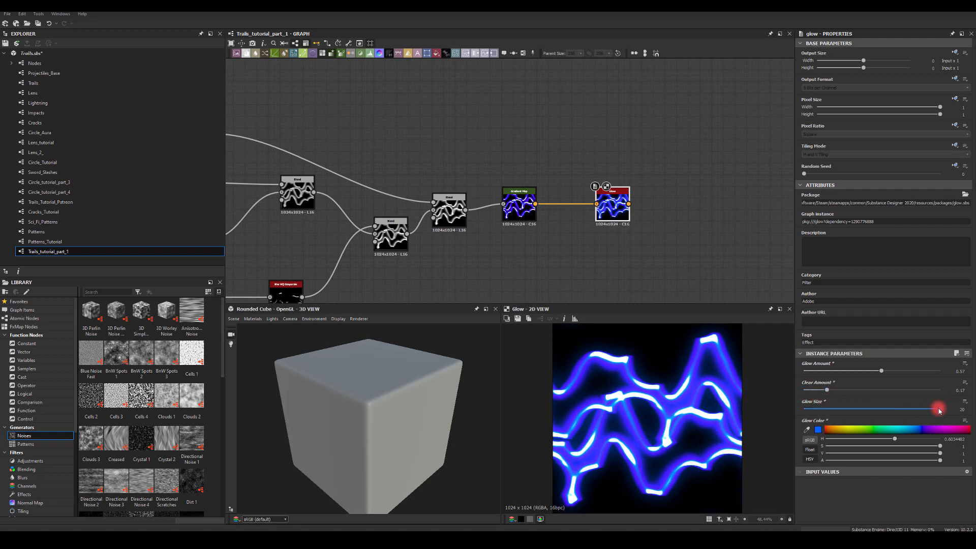
pyautogui.moveTo(867, 413); pyautogui.dragTo(955, 414)
# Duplicate the Gradient Map and Glow pair below the originals, fed by the same Blend.
pyautogui.moveTo(634, 158); pyautogui.dragTo(525, 159)
pyautogui.hotkey('ctrl', 'c')
pyautogui.hotkey('ctrl', 'v')
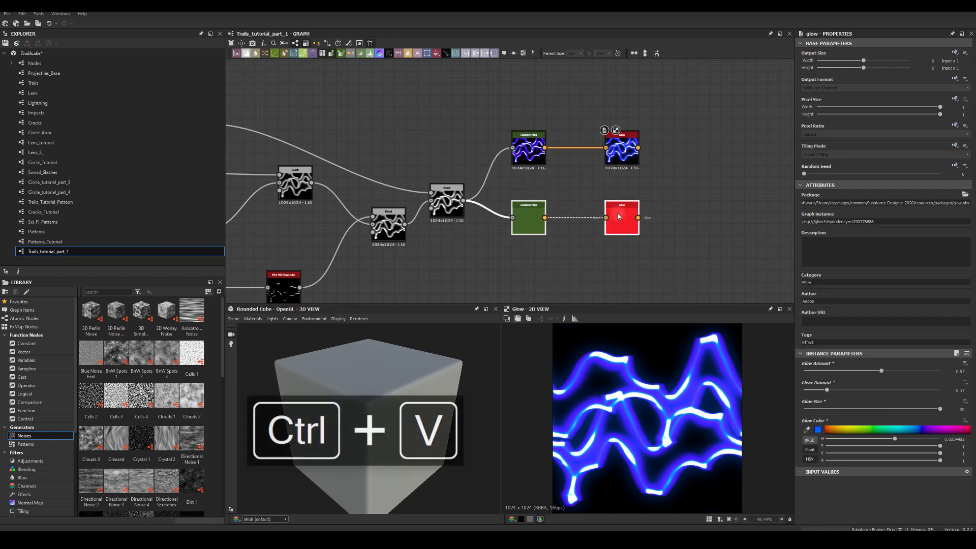
# Recolor the duplicated Gradient Map, changing its light blue key to yellow-orange (#ffba00) and its purple key to red (#ff0000).
pyautogui.click(529, 216)
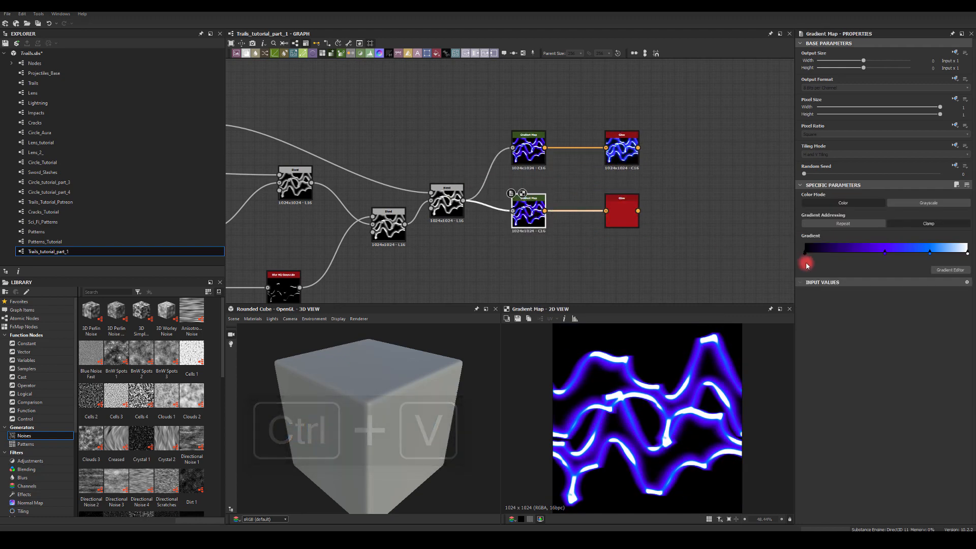
pyautogui.click(941, 271)
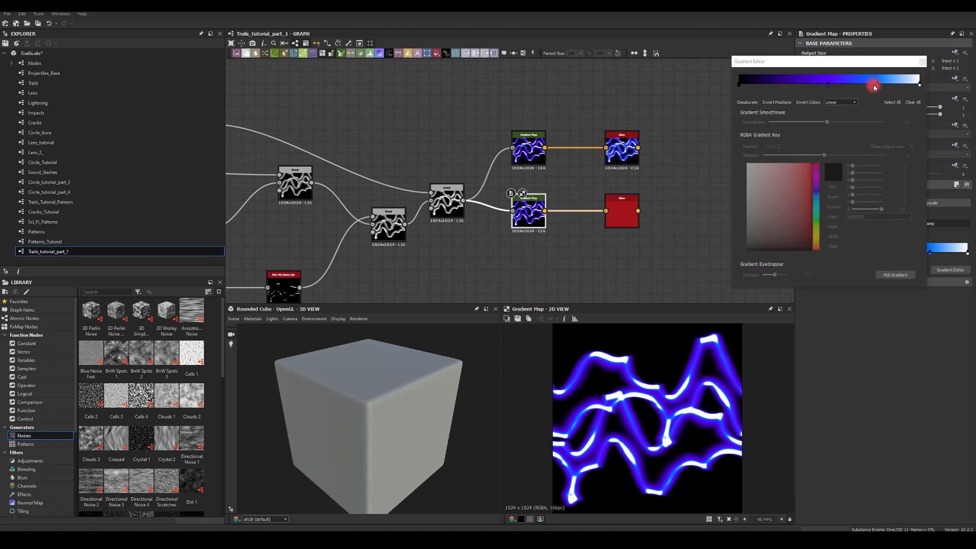
pyautogui.click(875, 89)
pyautogui.click(815, 244)
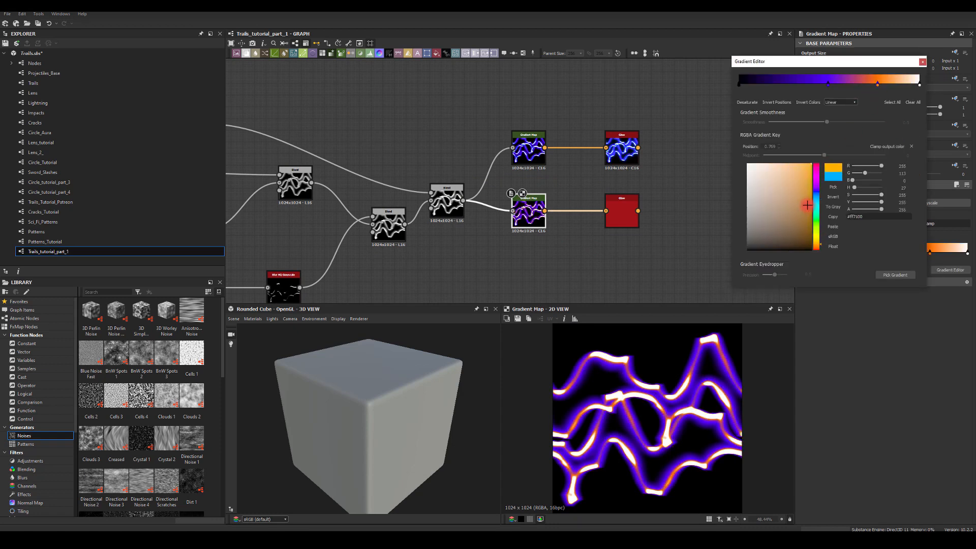
pyautogui.moveTo(814, 244); pyautogui.dragTo(816, 240)
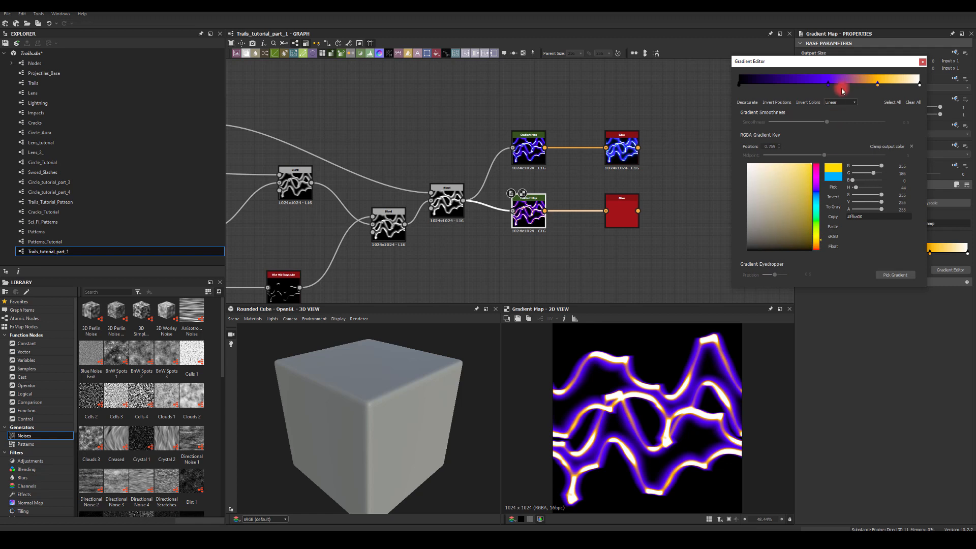
pyautogui.click(829, 86)
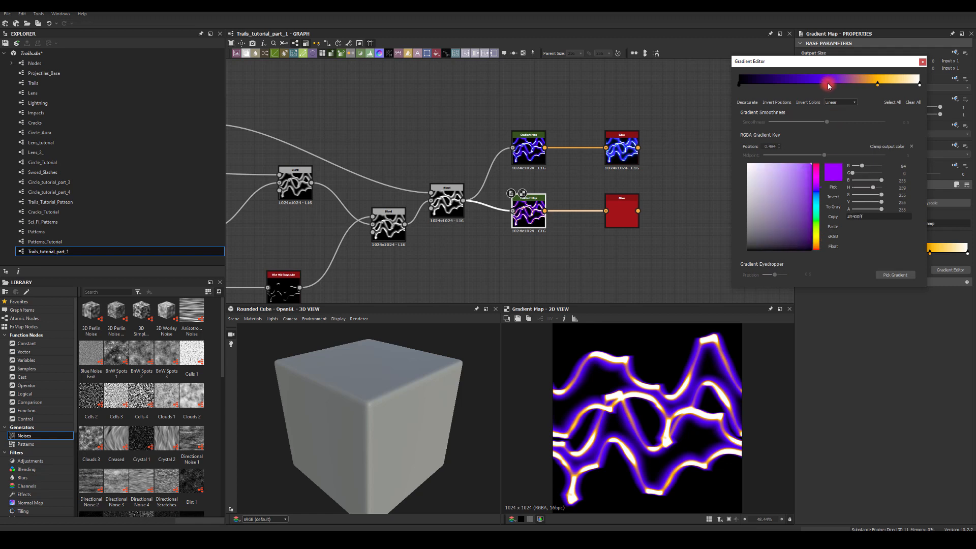
pyautogui.click(817, 257)
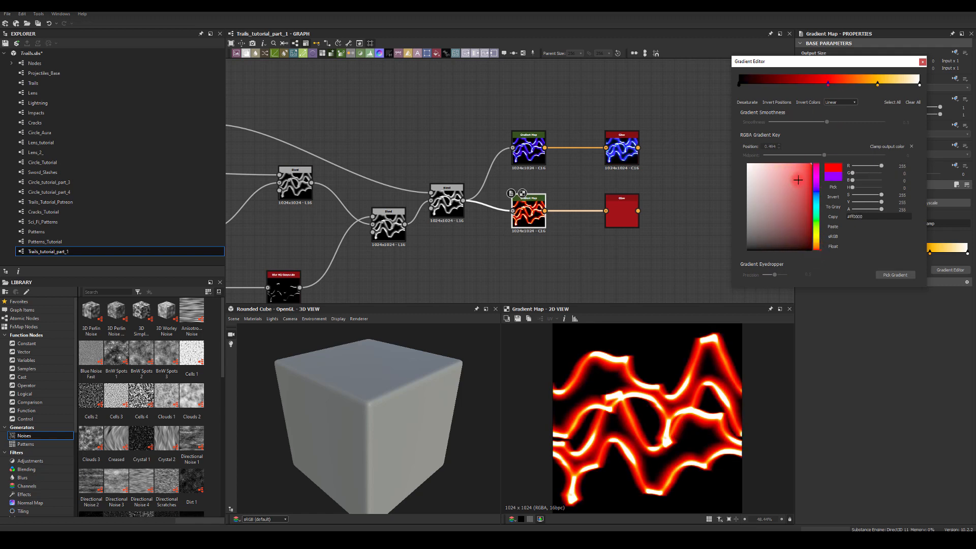
pyautogui.click(908, 71)
# Give the duplicated Glow node an orange Glow Color, Glow Amount 0.62, Clear Amount 0.28 and Glow Size 20.
pyautogui.click(630, 209)
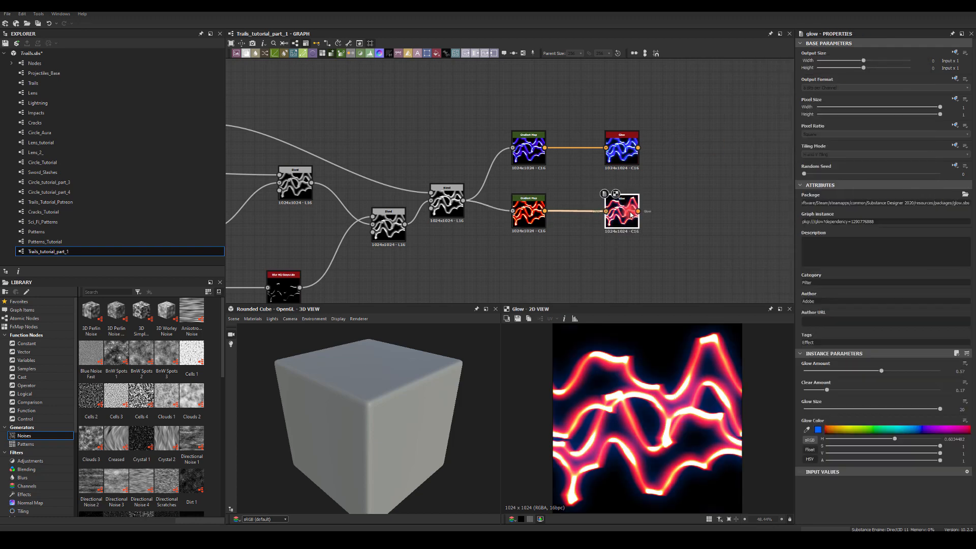
pyautogui.click(818, 431)
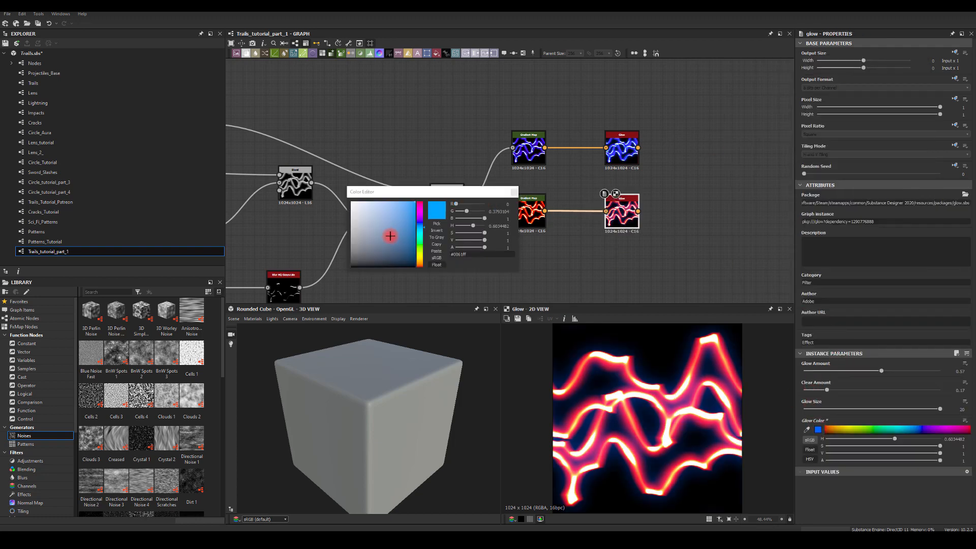
pyautogui.click(420, 261)
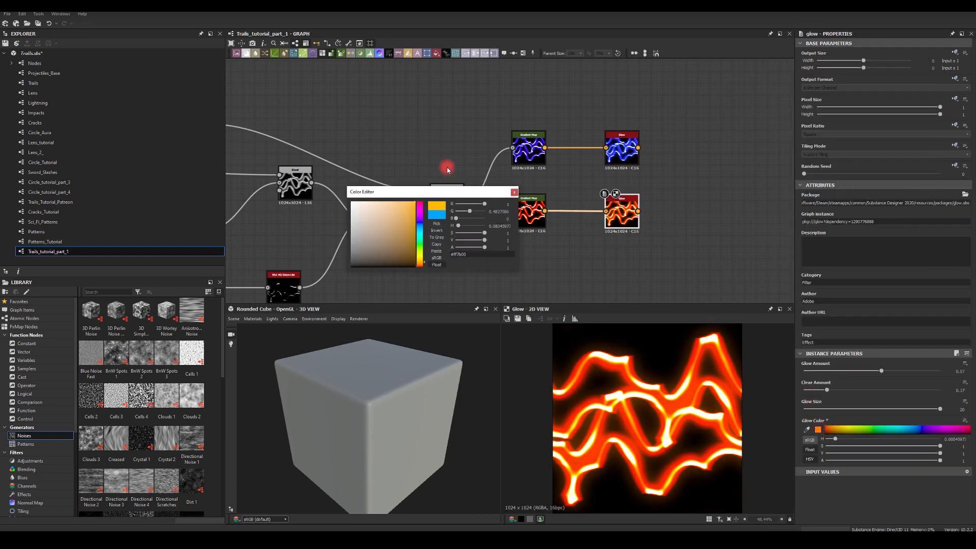
pyautogui.click(420, 266)
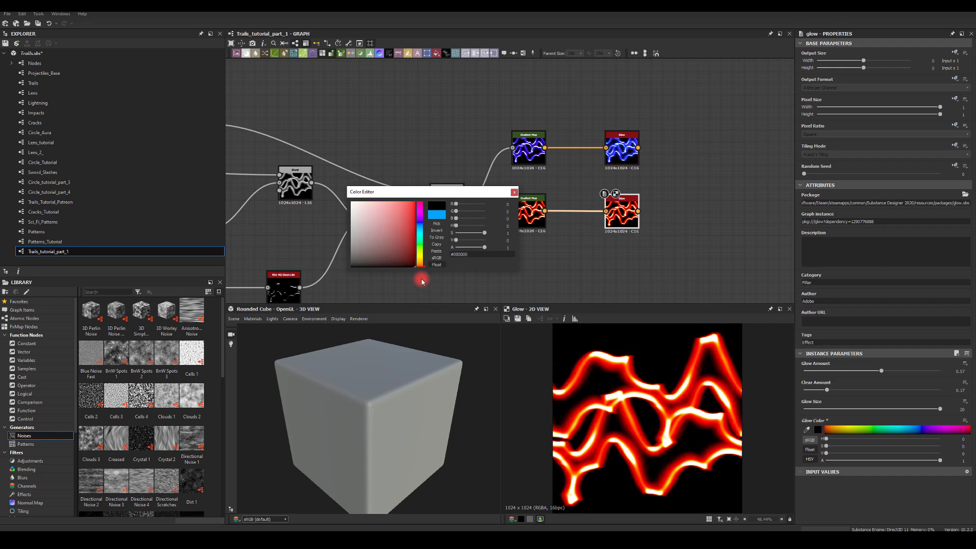
pyautogui.moveTo(422, 259); pyautogui.dragTo(420, 260)
pyautogui.click(515, 193)
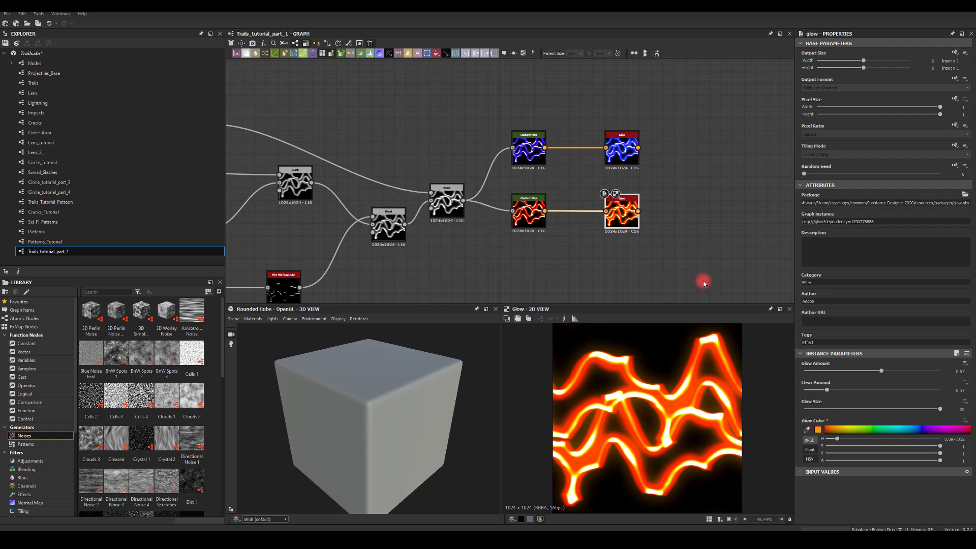
pyautogui.moveTo(828, 391); pyautogui.dragTo(890, 371)
pyautogui.moveTo(939, 411)
pyautogui.mouseDown()
pyautogui.moveTo(860, 411)
pyautogui.moveTo(945, 409)
pyautogui.mouseUp()
# Move both Gradient Map and Glow pairs slightly away from the last Blend.
pyautogui.moveTo(626, 221); pyautogui.dragTo(630, 214, button='middle')
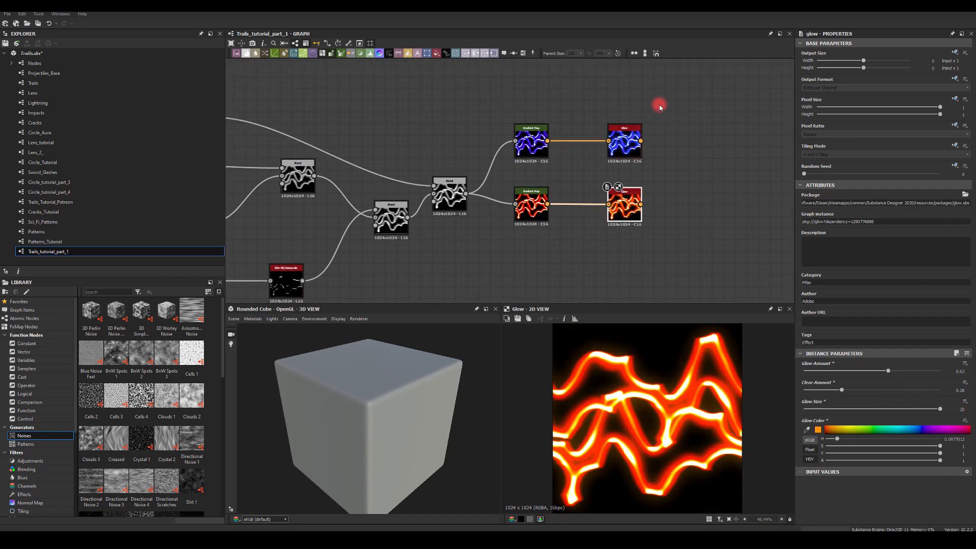
pyautogui.moveTo(659, 105); pyautogui.dragTo(528, 203)
pyautogui.moveTo(527, 203); pyautogui.dragTo(539, 220)
pyautogui.click(488, 151)
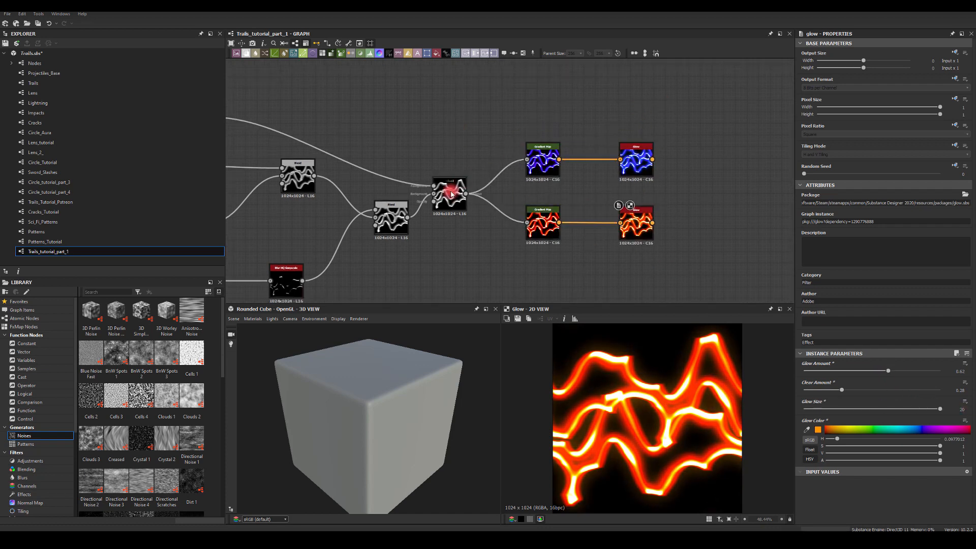
# Review the node chain from the last Blend back through the highlight branch to the first Blur HQ Grayscale and its Transformation 2D.
pyautogui.click(451, 193)
pyautogui.moveTo(434, 142); pyautogui.dragTo(543, 76, button='middle')
pyautogui.moveTo(516, 122); pyautogui.dragTo(548, 126, button='middle')
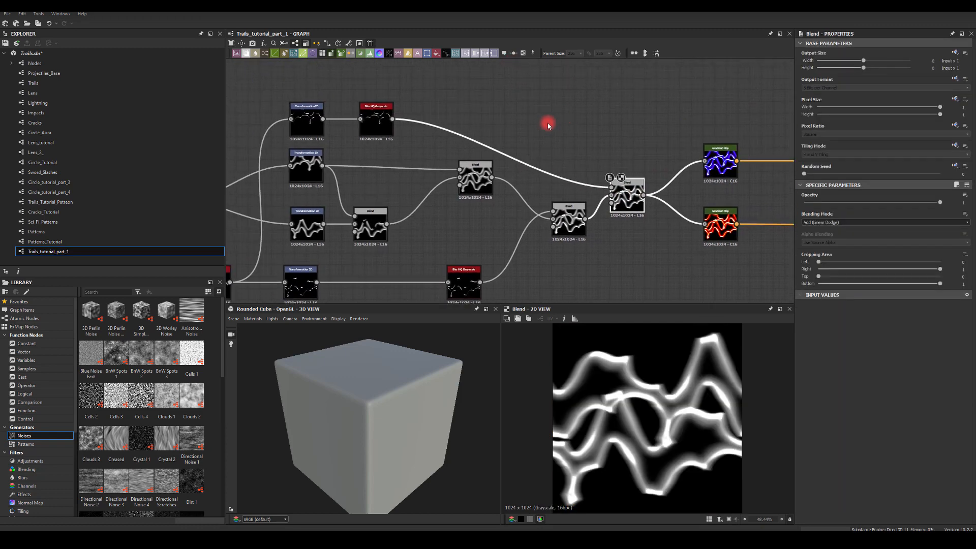
pyautogui.scroll(-2, 502, 130)
pyautogui.moveTo(290, 148); pyautogui.dragTo(338, 129, button='middle')
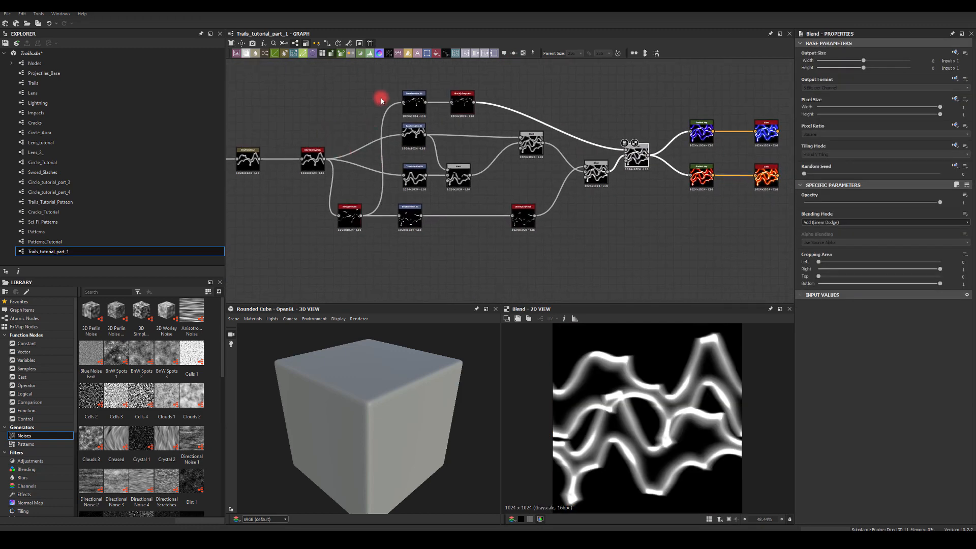
pyautogui.moveTo(388, 81); pyautogui.dragTo(473, 105)
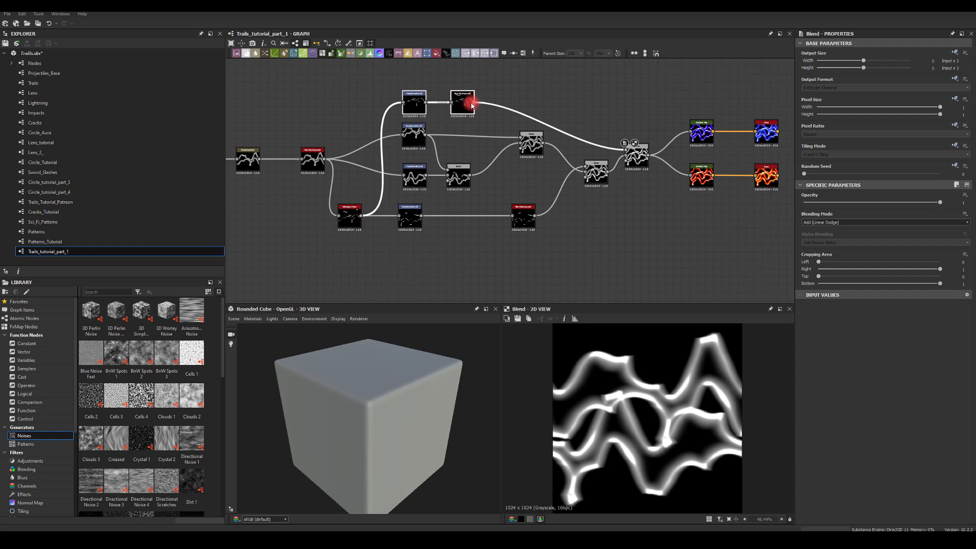
pyautogui.click(374, 99)
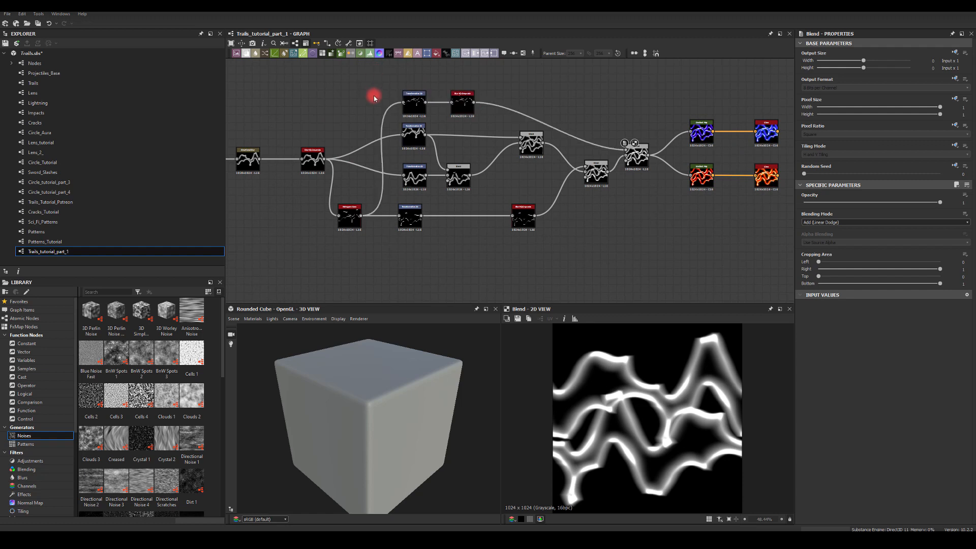
pyautogui.click(307, 162)
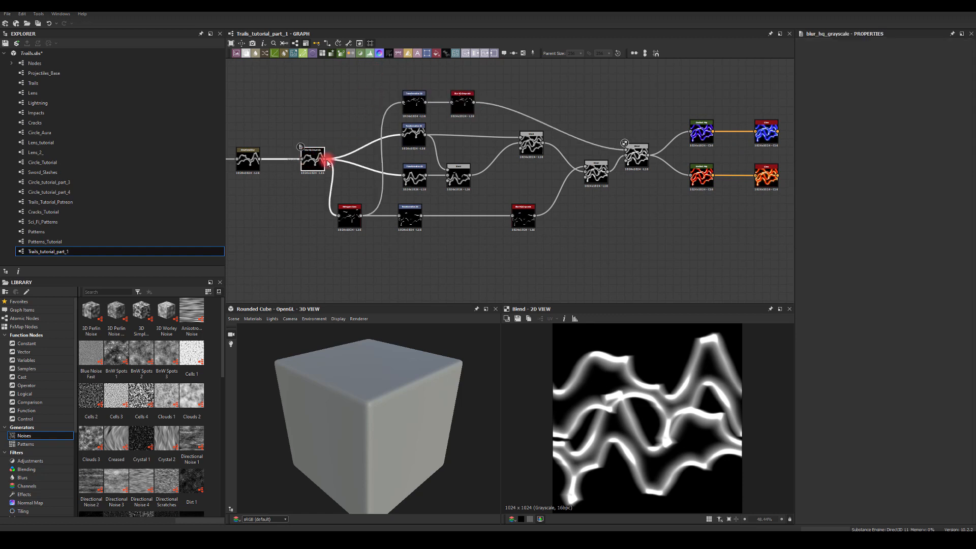
pyautogui.click(410, 140)
# Branch a new Transformation 2D off the first Blur HQ Grayscale and connect it to the background of a new Blend.
pyautogui.moveTo(326, 161); pyautogui.dragTo(480, 267)
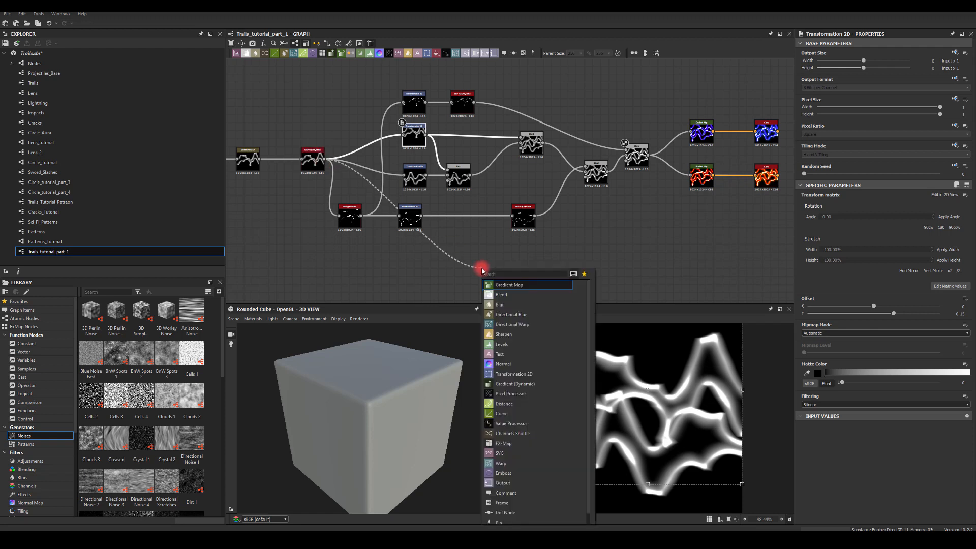
pyautogui.click(498, 286)
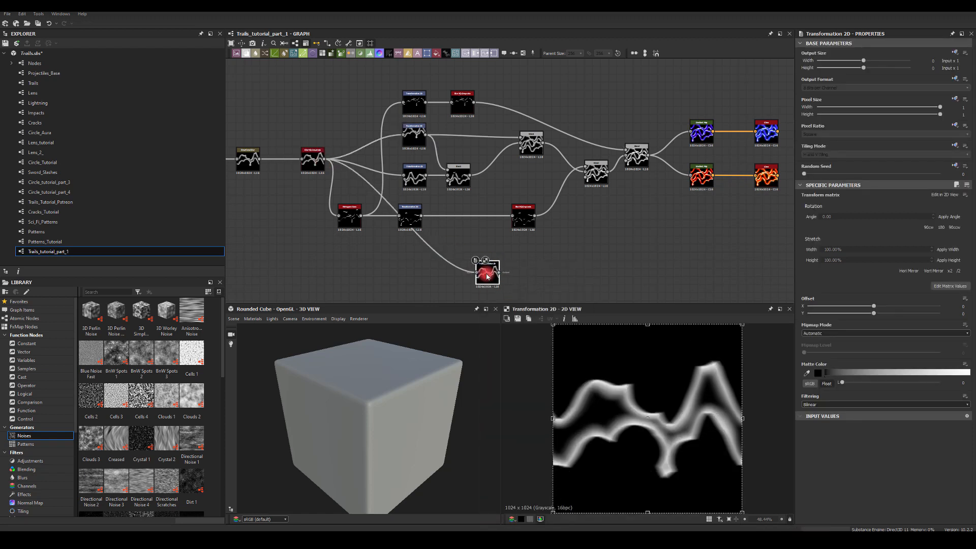
pyautogui.click(444, 90)
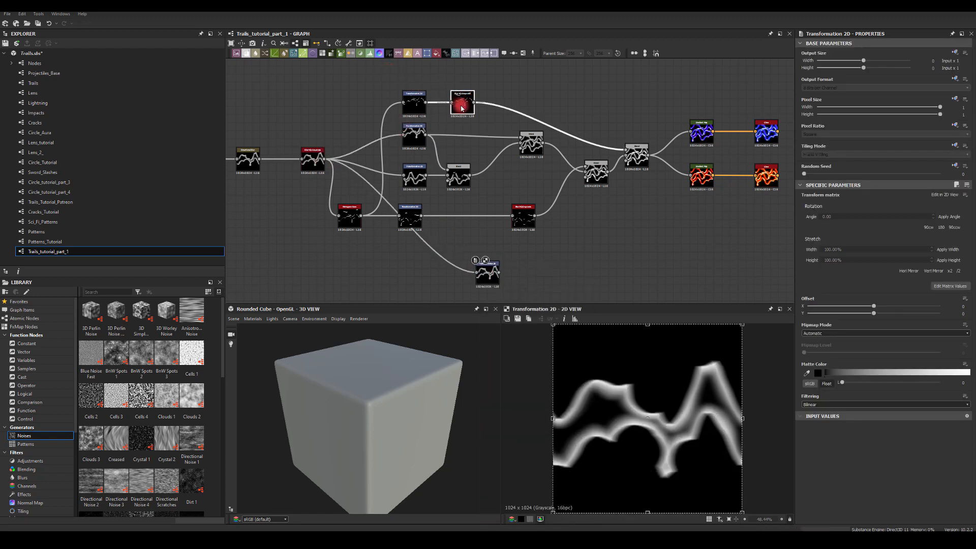
pyautogui.hotkey('ctrl', 'c')
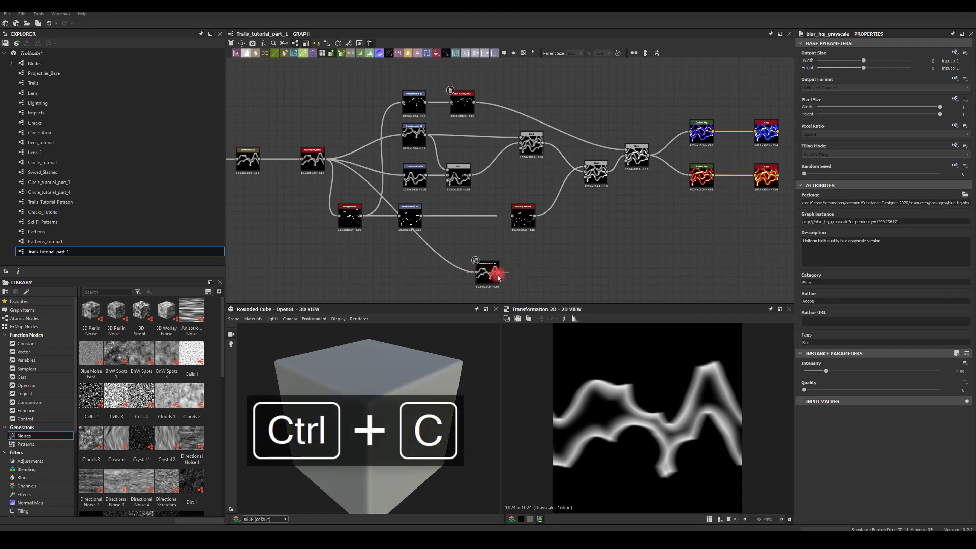
pyautogui.moveTo(498, 277); pyautogui.dragTo(569, 275)
pyautogui.click(587, 291)
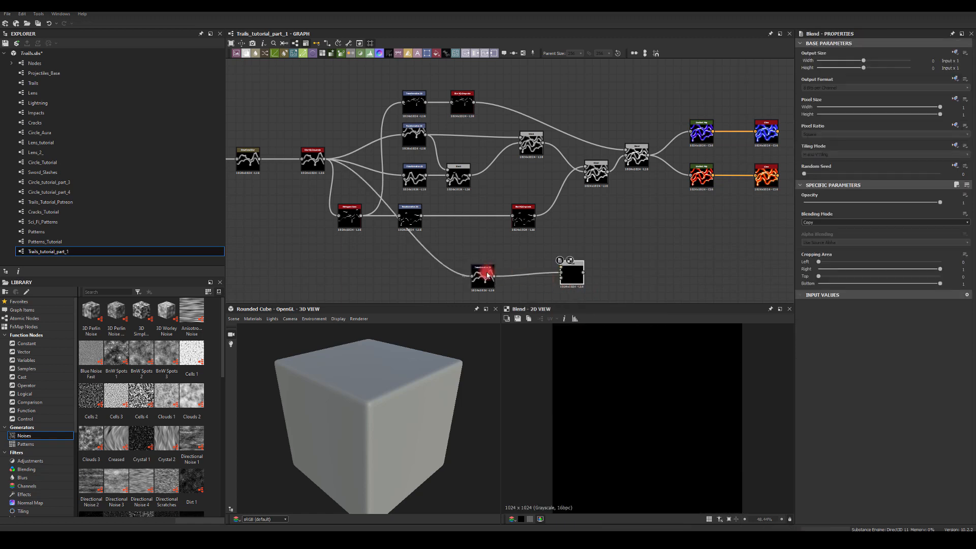
# Add a Blur HQ Grayscale to the output of the highlight source node and connect it to the new Blend's foreground.
pyautogui.moveTo(344, 210); pyautogui.dragTo(340, 211)
pyautogui.moveTo(476, 253); pyautogui.dragTo(501, 247)
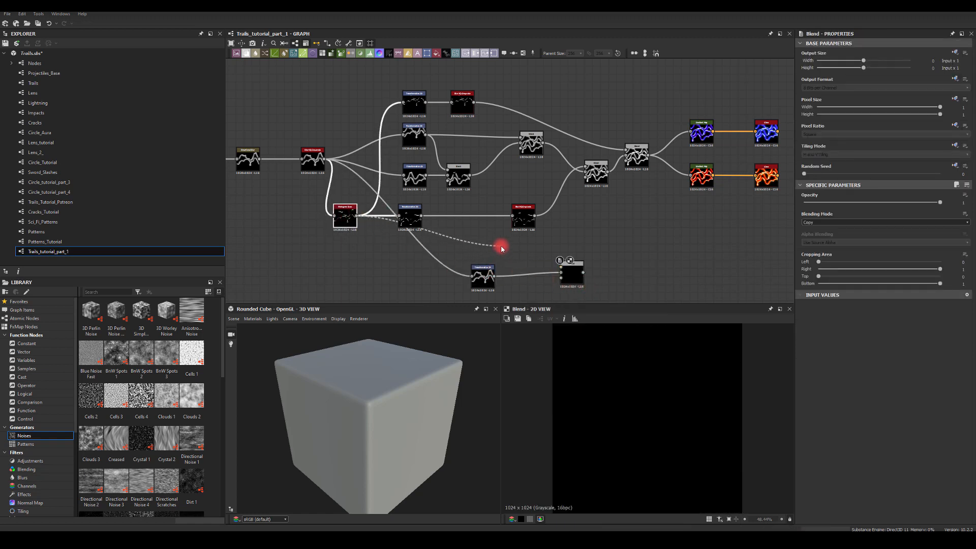
pyautogui.write('bl')
pyautogui.click(519, 281)
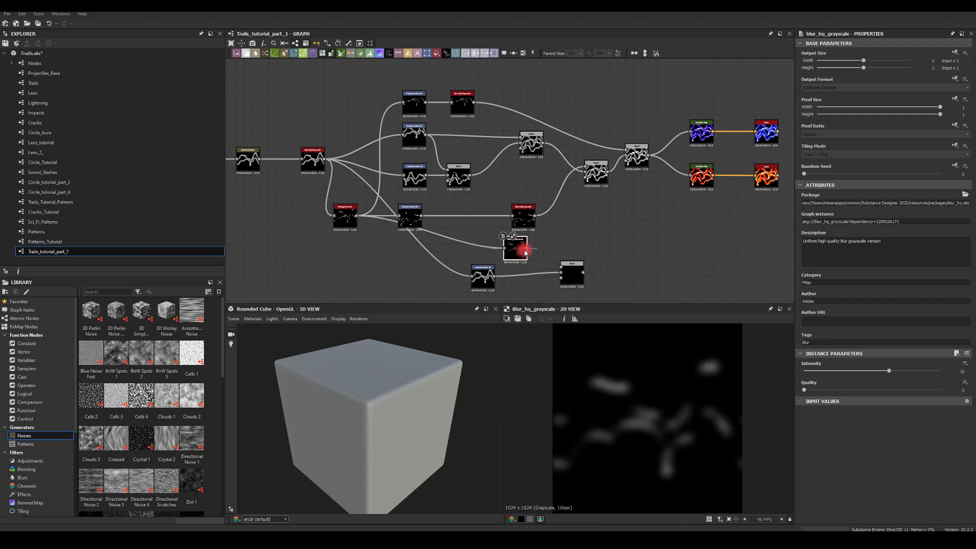
pyautogui.moveTo(557, 265); pyautogui.dragTo(561, 272)
# Set the new Blend to Add (Linear Dodge) and lower its foreground Blur HQ Grayscale's Intensity to below 1.
pyautogui.click(571, 272)
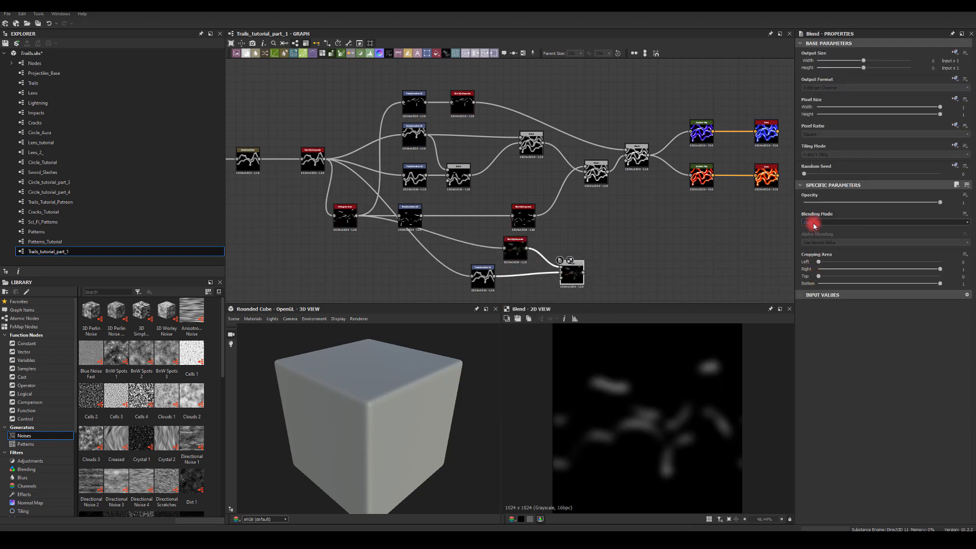
pyautogui.click(814, 224)
pyautogui.click(818, 230)
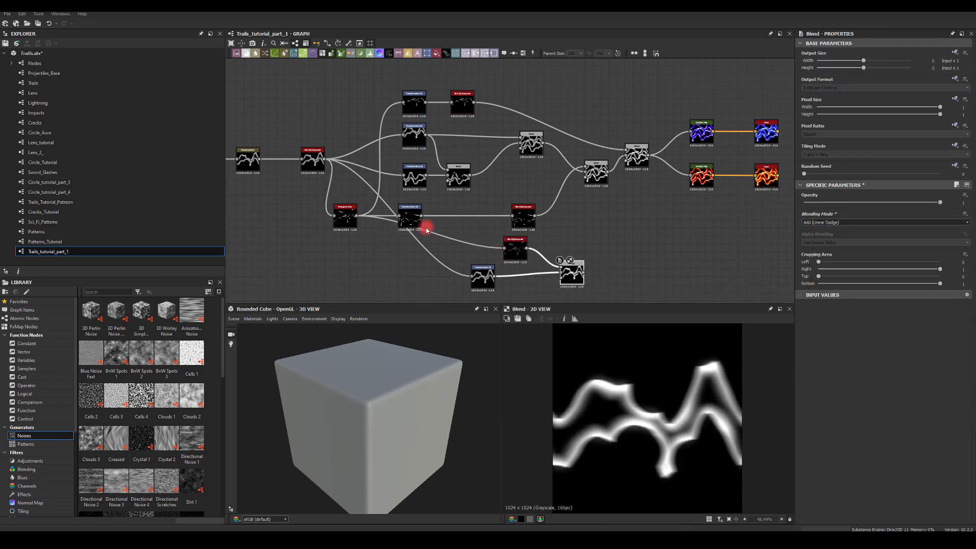
pyautogui.click(520, 254)
pyautogui.moveTo(836, 371); pyautogui.dragTo(812, 377)
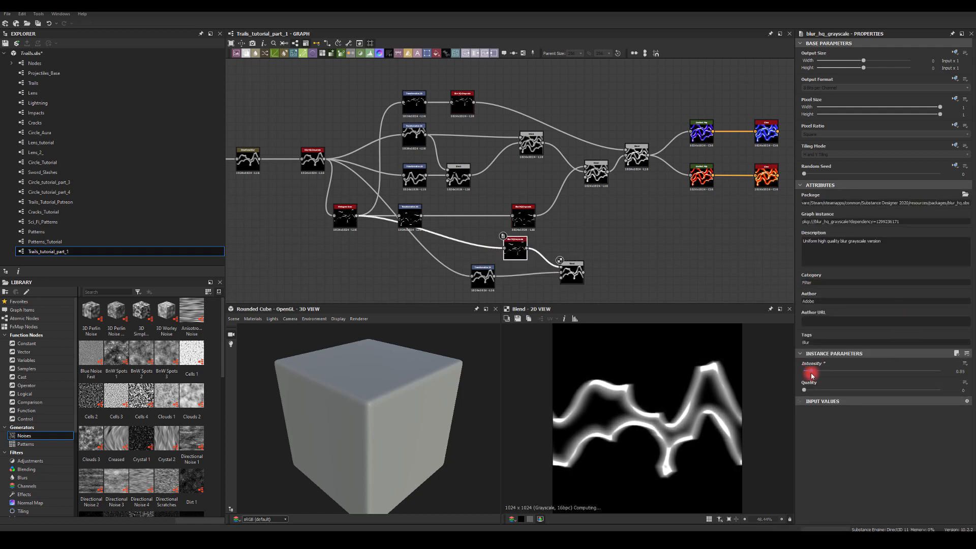
# Feed the red-orange Gradient Map from the new Blend instead, and show its Glow output in the 2D view.
pyautogui.moveTo(579, 269); pyautogui.dragTo(593, 282)
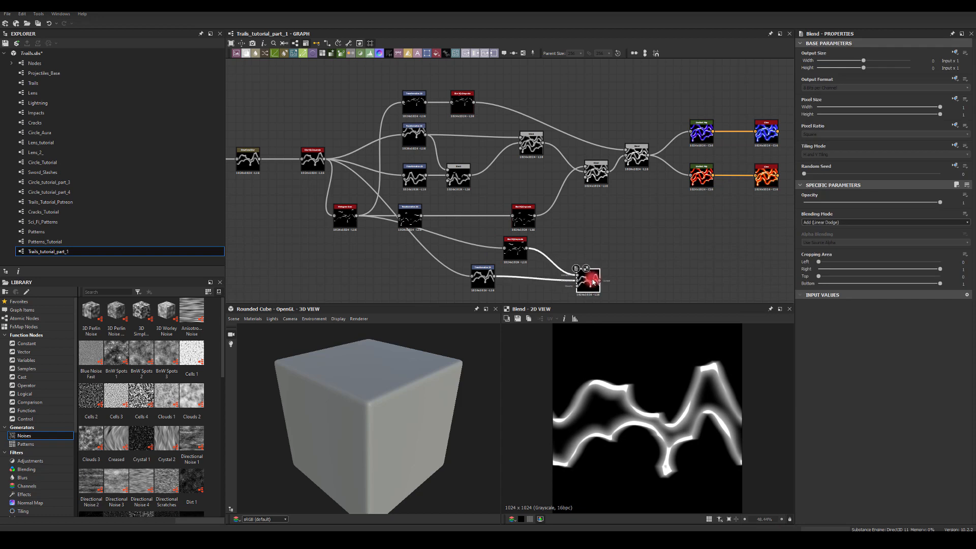
pyautogui.moveTo(676, 181); pyautogui.dragTo(691, 175)
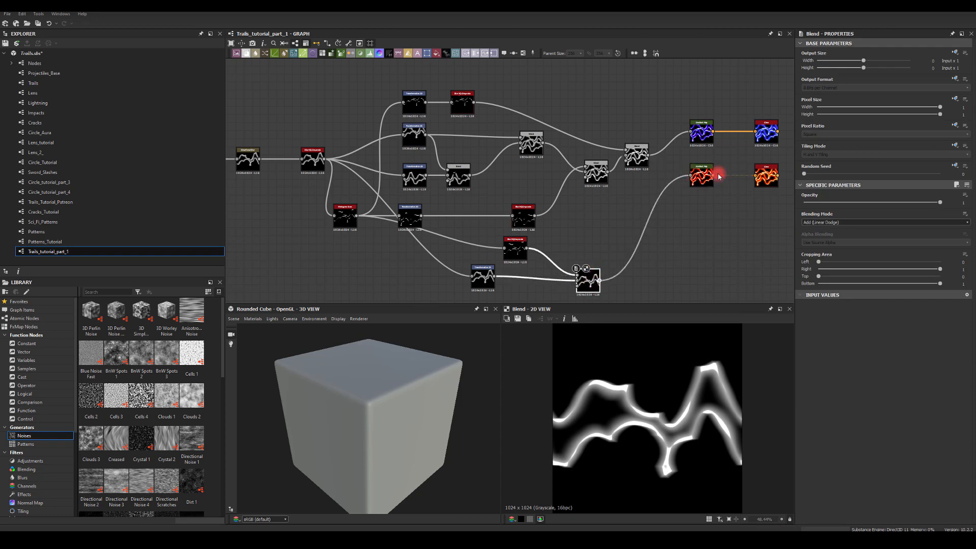
pyautogui.click(766, 176)
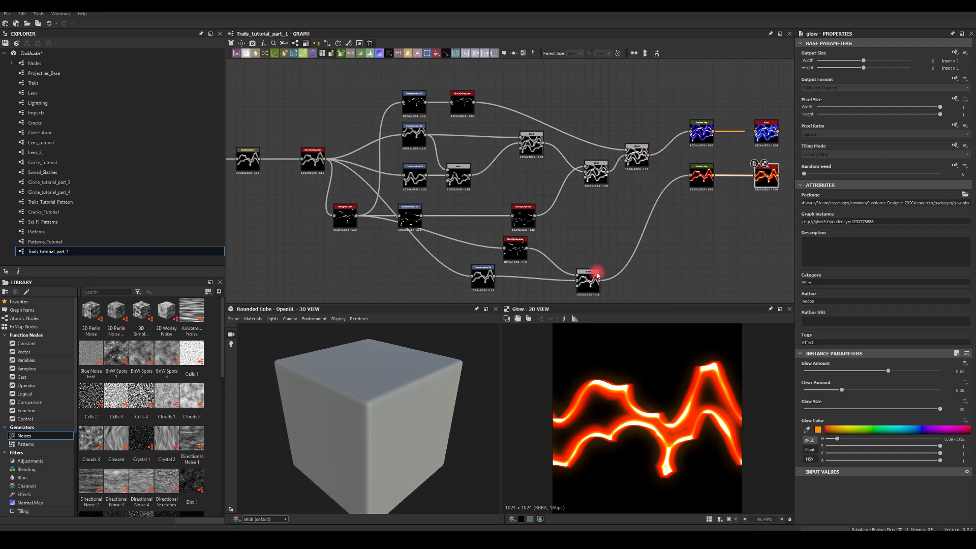
# Space the new Blend away from its input nodes and set the Cross Section node's Cross section coordinate to 0.26.
pyautogui.moveTo(598, 275); pyautogui.dragTo(635, 271)
pyautogui.moveTo(627, 246); pyautogui.dragTo(730, 225, button='middle')
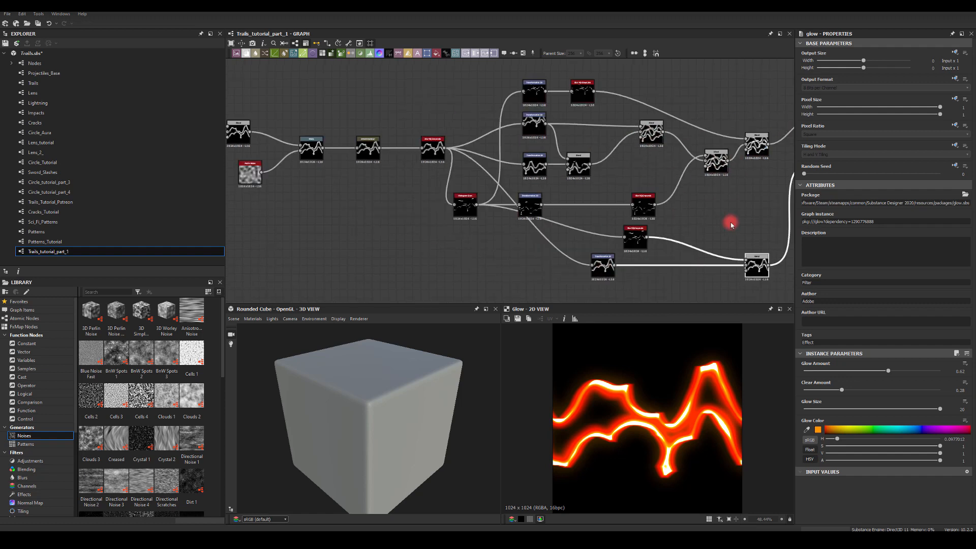
pyautogui.scroll(-2, 729, 223)
pyautogui.moveTo(423, 228); pyautogui.dragTo(636, 201, button='middle')
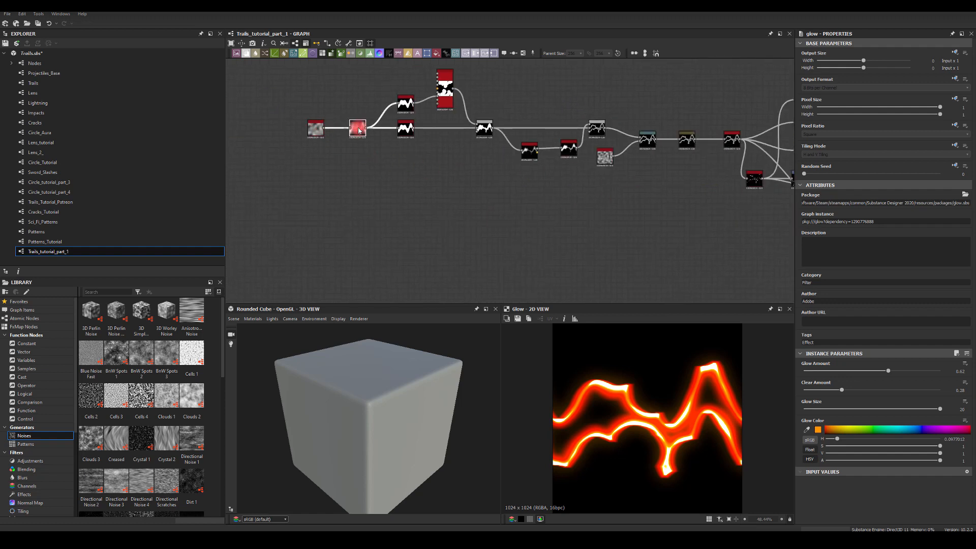
pyautogui.moveTo(739, 220); pyautogui.dragTo(427, 222, button='middle')
pyautogui.moveTo(653, 207); pyautogui.dragTo(571, 240, button='middle')
pyautogui.scroll(2, 556, 214)
pyautogui.click(872, 373)
pyautogui.moveTo(871, 373)
pyautogui.mouseDown()
pyautogui.moveTo(818, 376)
pyautogui.moveTo(911, 370)
pyautogui.moveTo(871, 379)
pyautogui.mouseUp()
pyautogui.moveTo(879, 376); pyautogui.dragTo(840, 378)
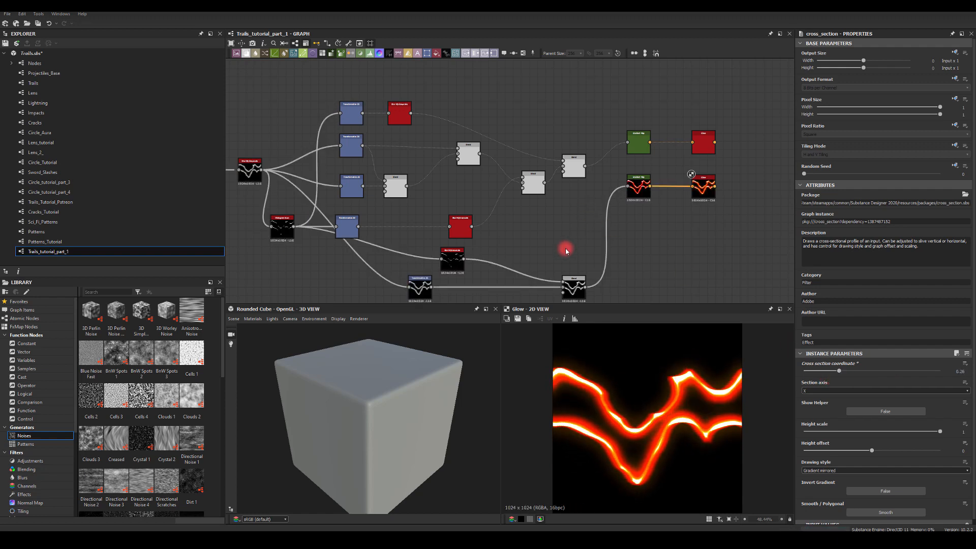
# Compare the outputs of the final Blend in the blue branch and the Blend in the red-orange branch in the 2D view.
pyautogui.doubleClick(572, 164)
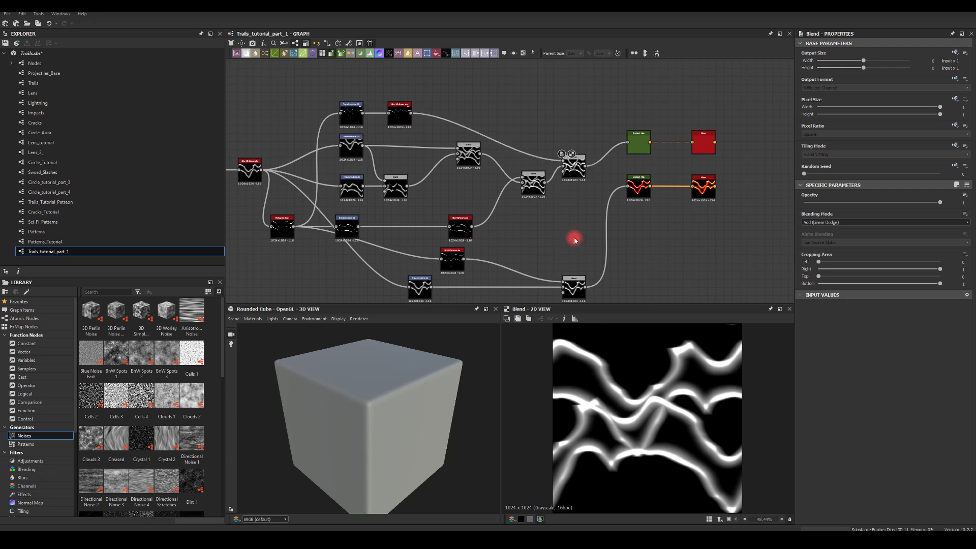
pyautogui.doubleClick(573, 282)
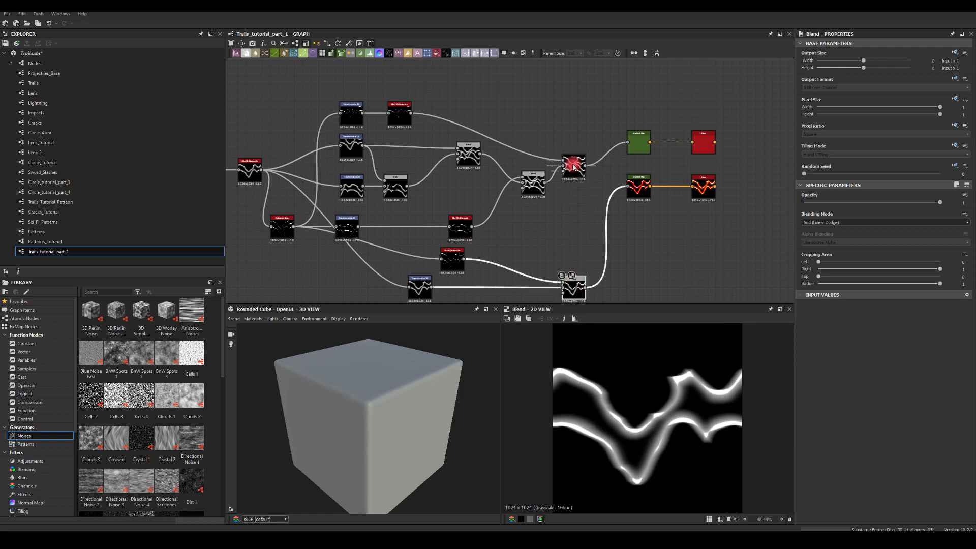
pyautogui.click(567, 192)
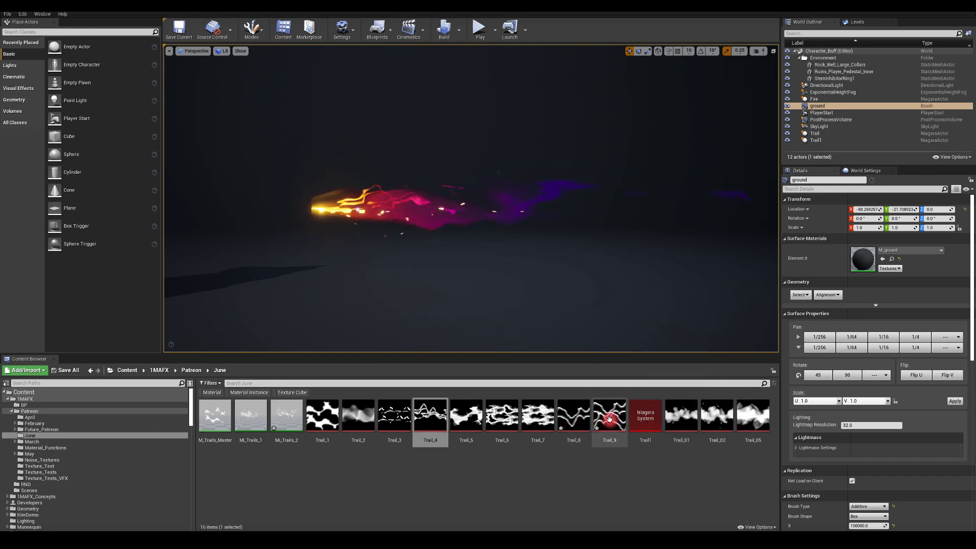
# Switch to Unreal Editor, inspect the Trail_8 and Trail_9 textures in the June folder, and examine the trail effect in an enlarged viewport.
pyautogui.moveTo(573, 414); pyautogui.dragTo(782, 454)
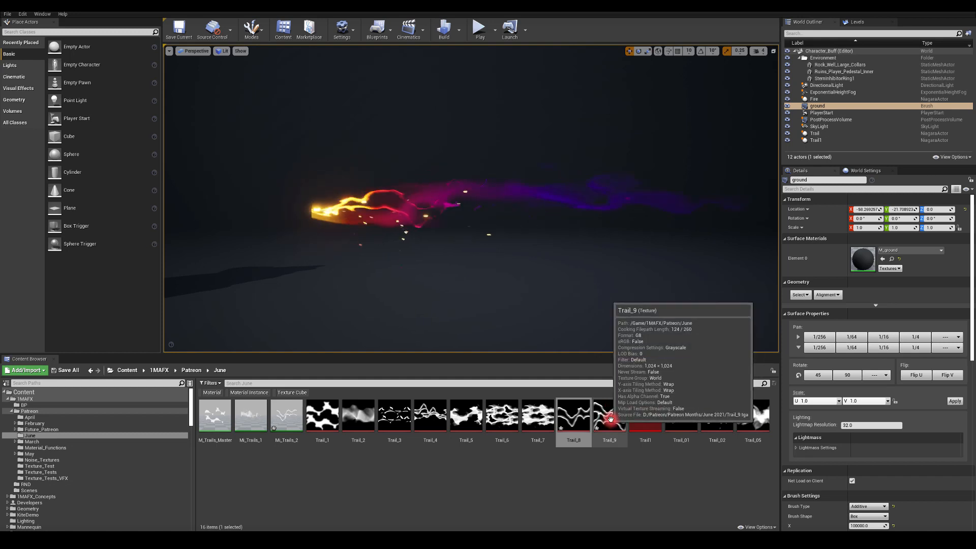
pyautogui.click(609, 414)
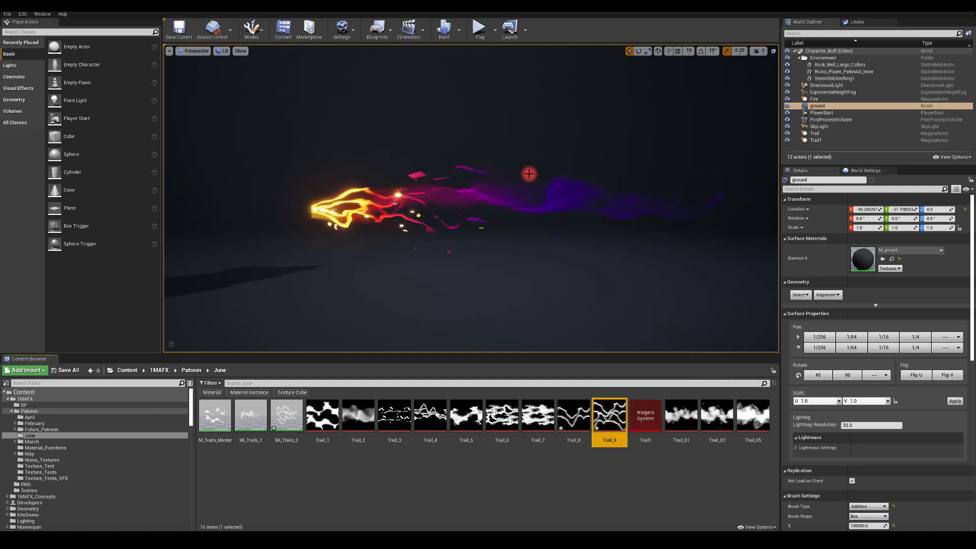
pyautogui.moveTo(573, 194); pyautogui.dragTo(578, 197, button='right')
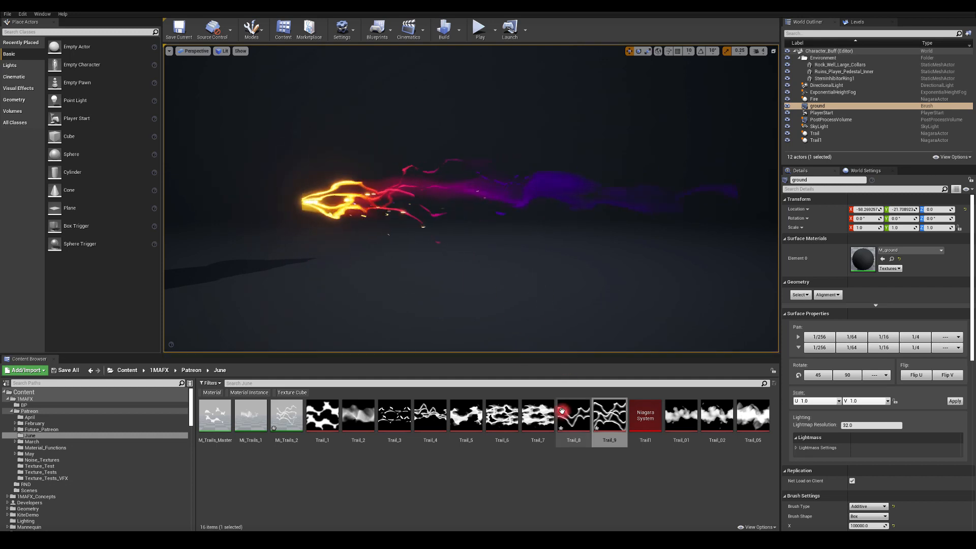
pyautogui.click(573, 415)
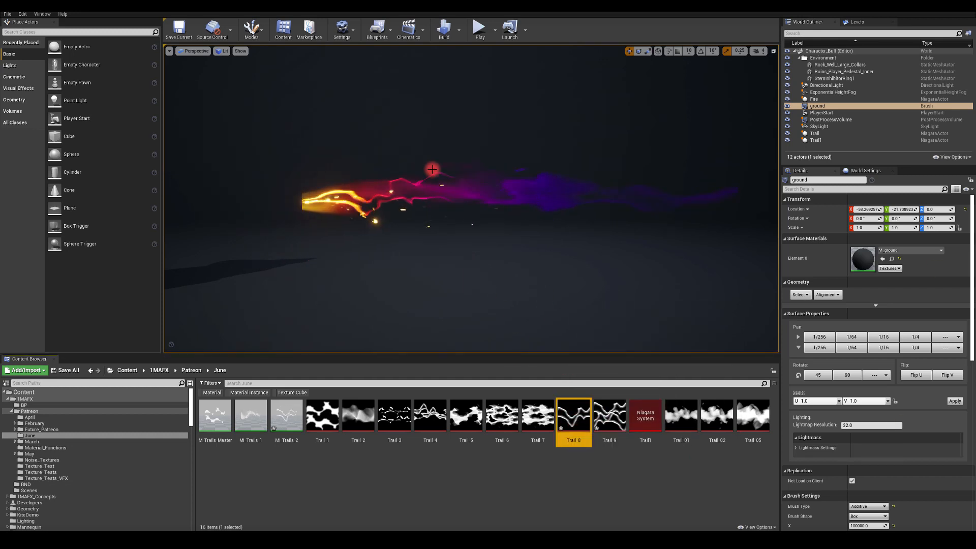
pyautogui.moveTo(529, 172); pyautogui.dragTo(544, 150, button='right')
pyautogui.press('F11')
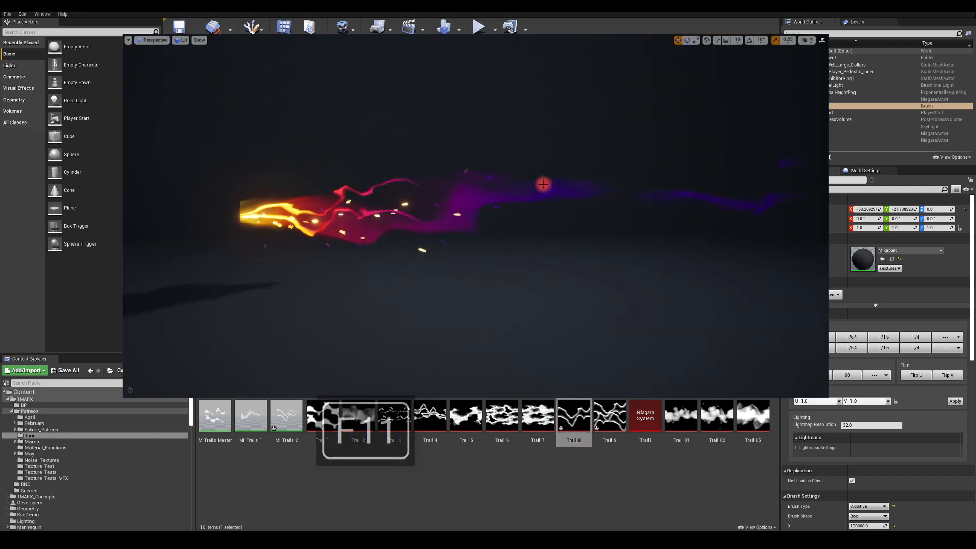